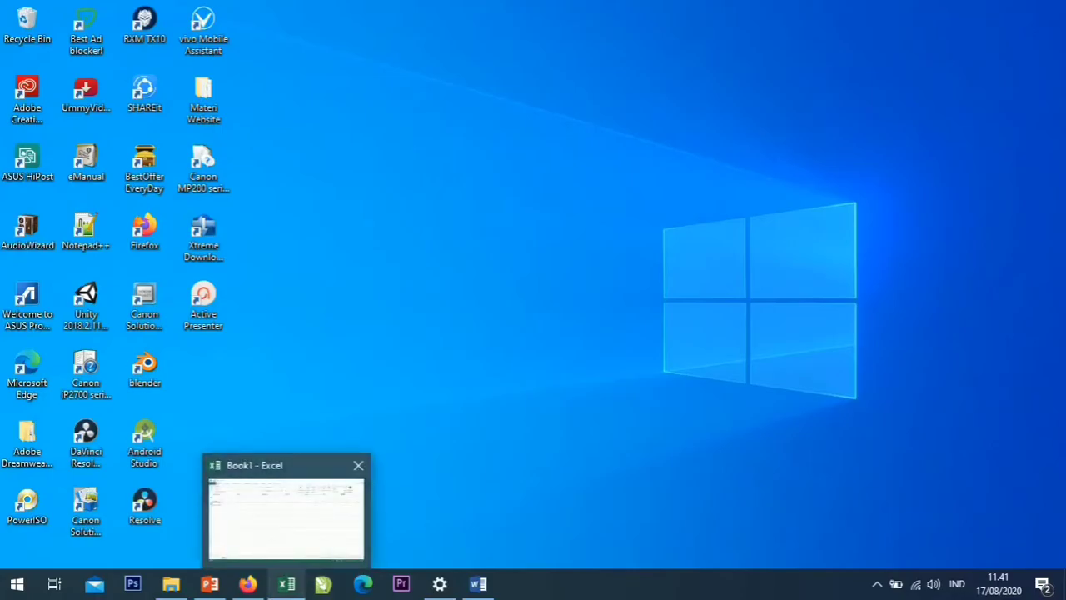
# - Switch to the Book1 workbook in Excel and enter 1 in cell A1 and 2 in cell A2
pyautogui.click(286, 584)
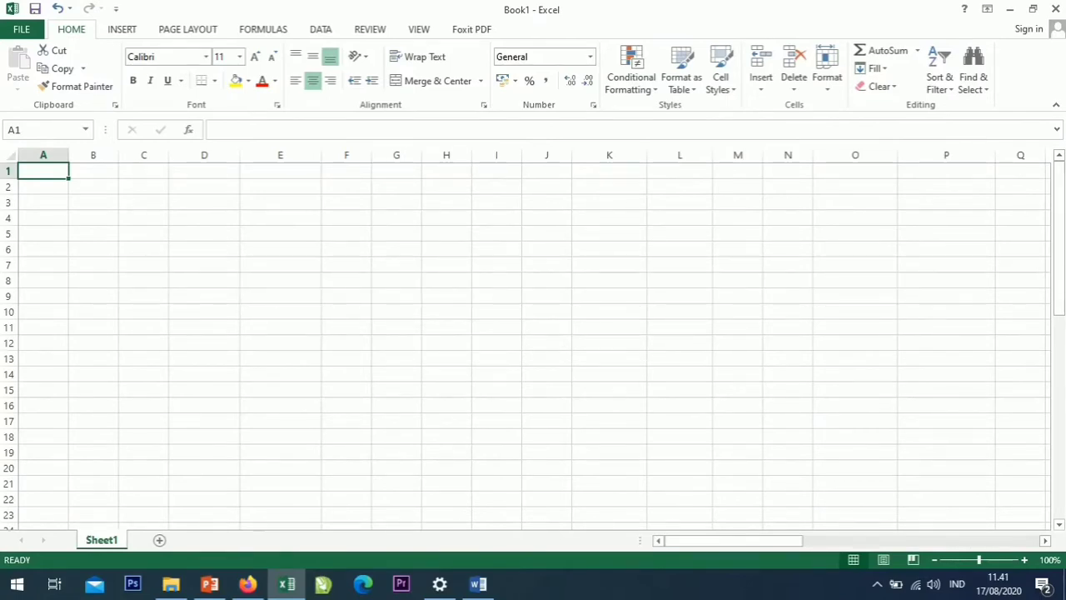
pyautogui.write('1')
pyautogui.press('Return')
pyautogui.write('2')
pyautogui.press('Return')
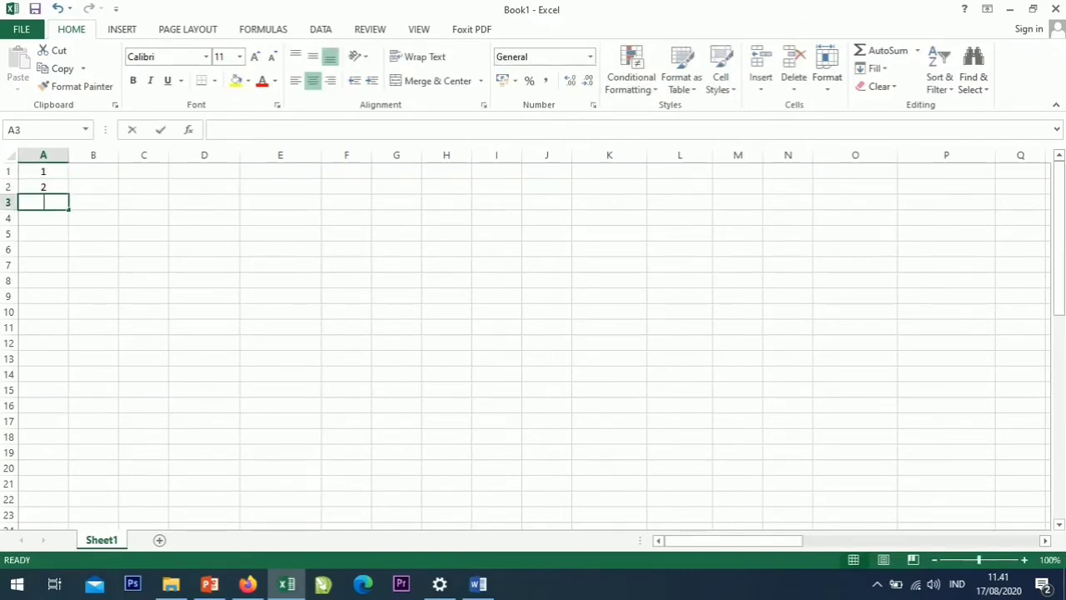
pyautogui.write('3')
pyautogui.press('Return')
pyautogui.write('4')
pyautogui.press('Return')
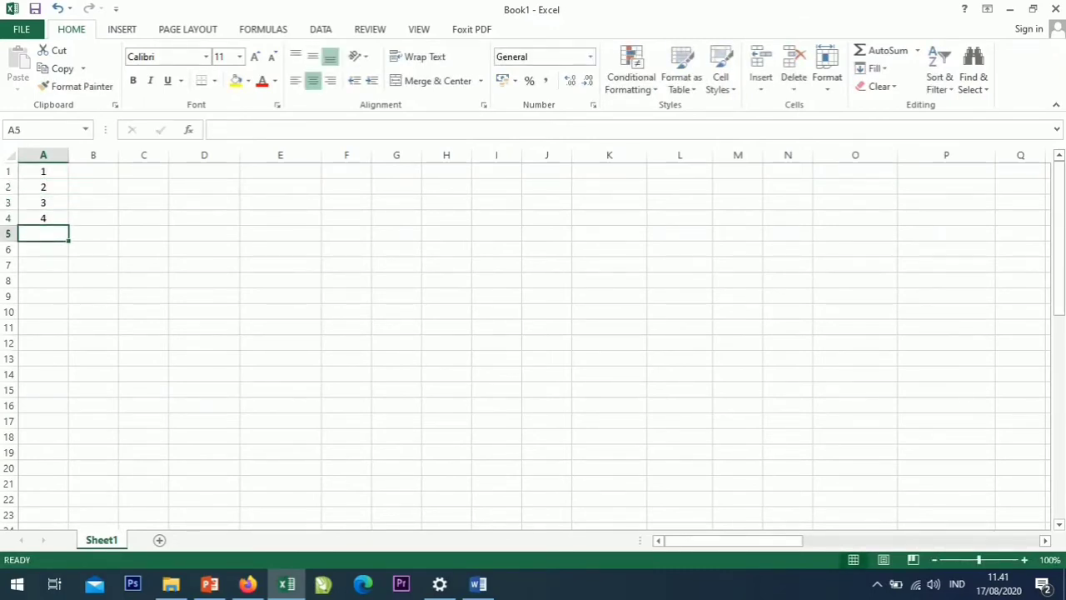
pyautogui.press('Up')
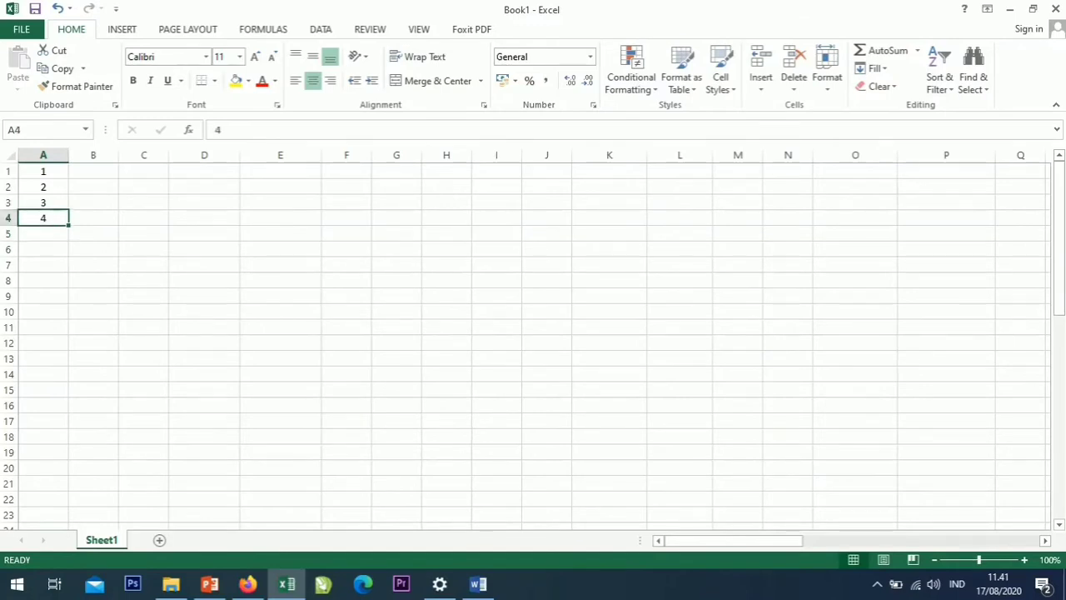
pyautogui.hotkey('ctrl', 'z')
pyautogui.hotkey('ctrl', 'z')
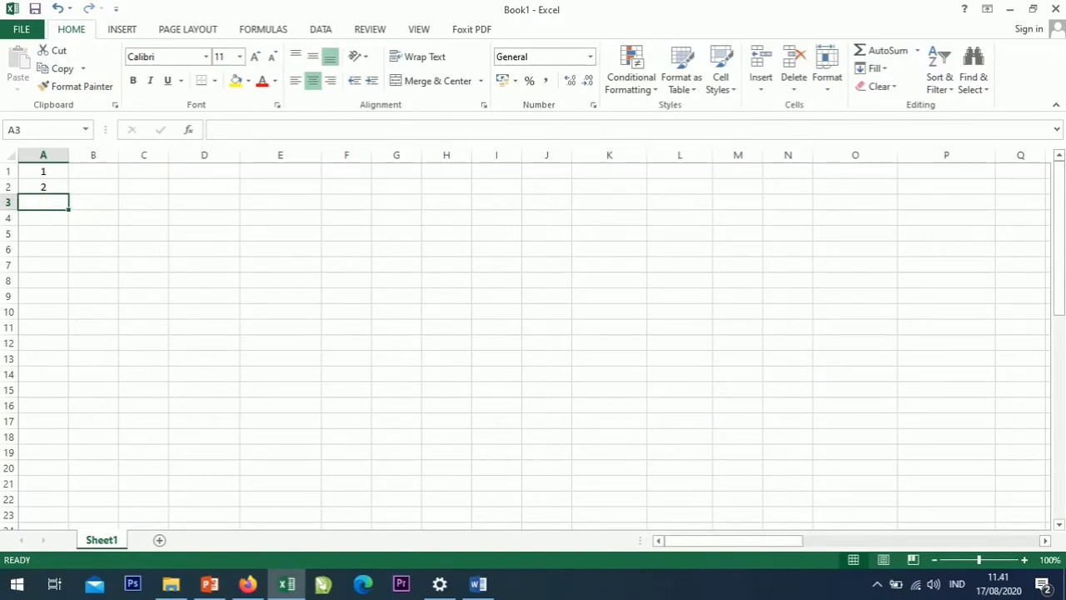
# - Extend the number series that starts in A1:A2 down column A to row 21 with AutoFill
pyautogui.click(44, 170)
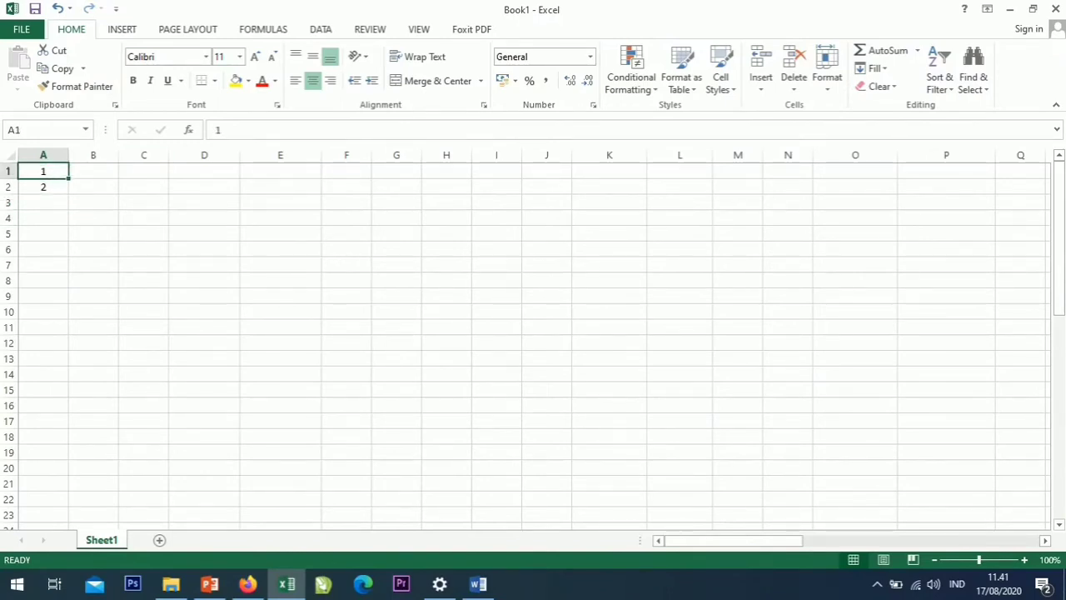
pyautogui.click(44, 187)
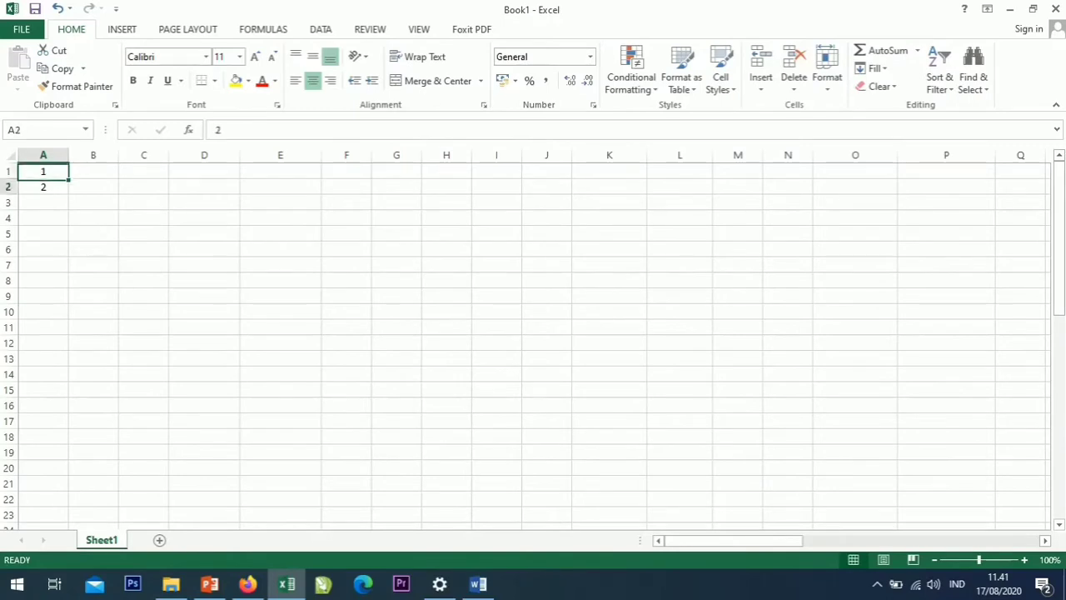
pyautogui.click(44, 171)
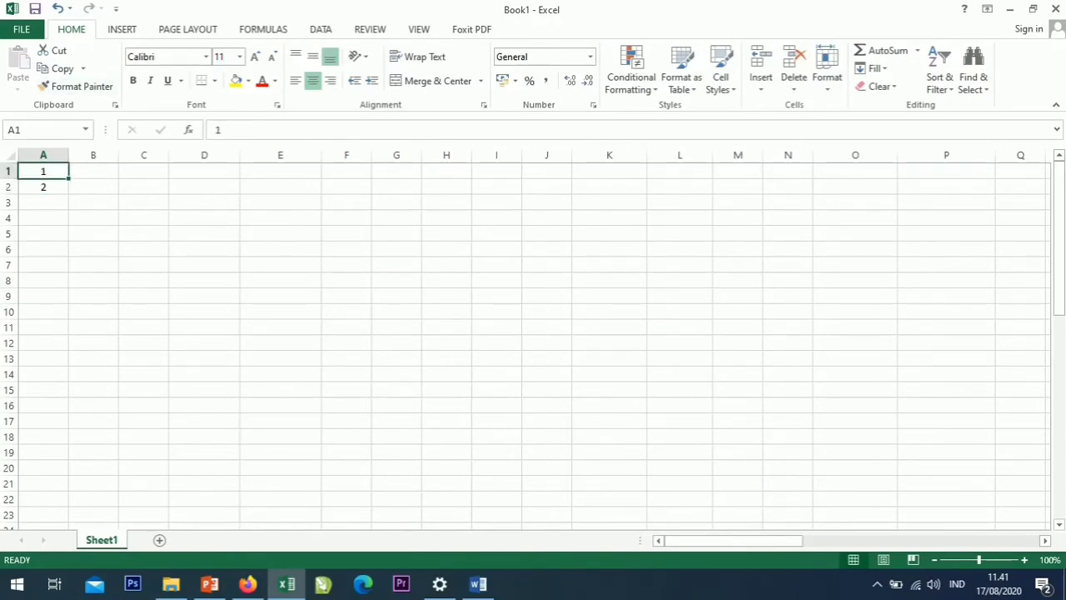
pyautogui.moveTo(44, 171); pyautogui.dragTo(68, 487)
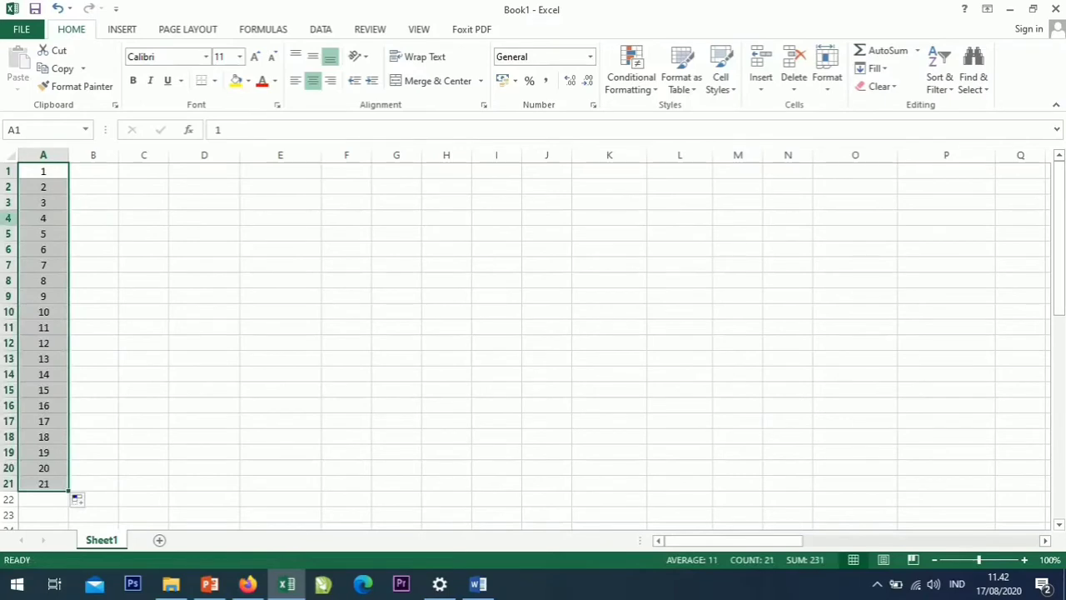
# - Examine the number pattern in column A by comparing A1 with A2 and going through the filled cells below
pyautogui.click(44, 171)
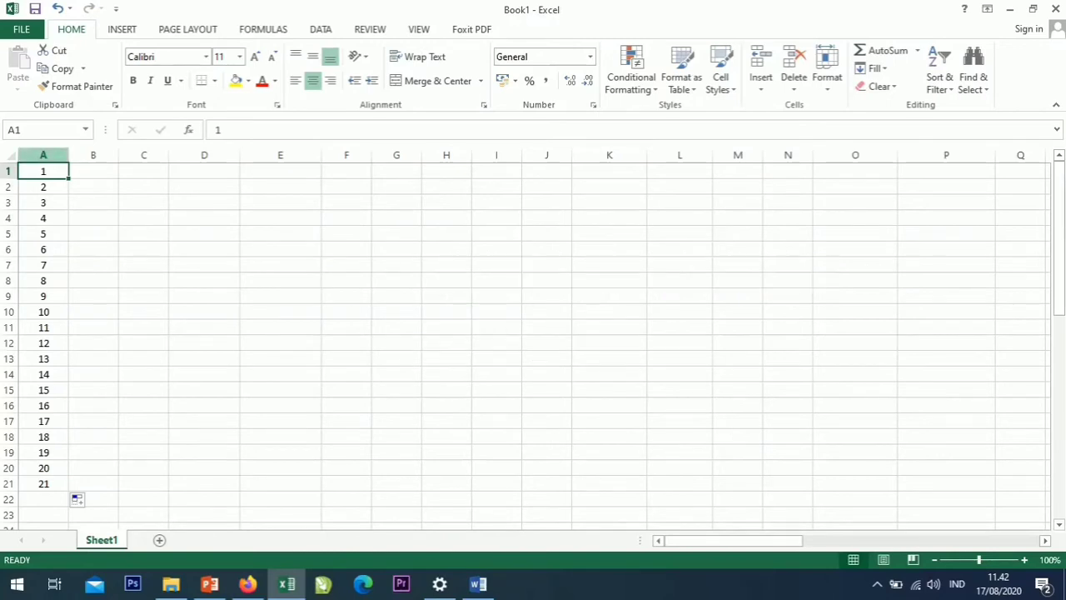
pyautogui.click(43, 186)
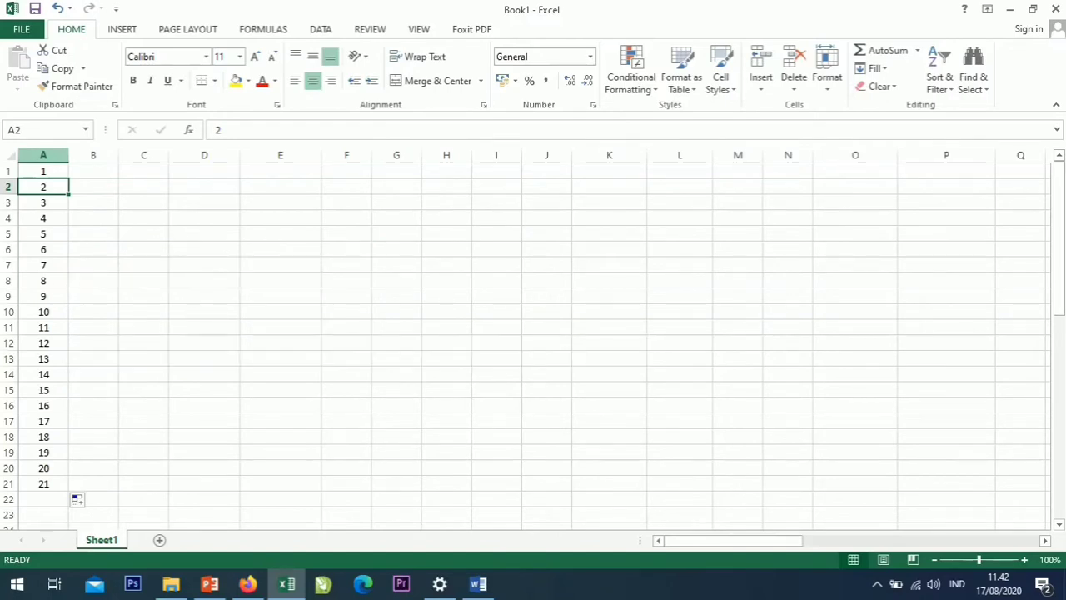
pyautogui.click(43, 171)
pyautogui.click(43, 186)
pyautogui.click(43, 170)
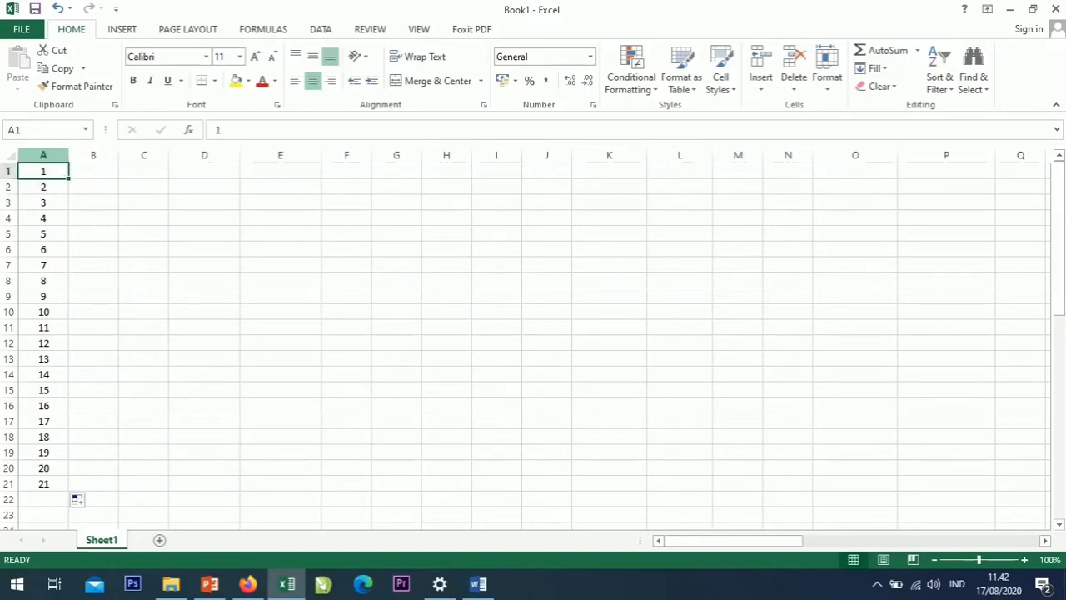
pyautogui.click(44, 187)
pyautogui.click(44, 170)
pyautogui.press('Down')
pyautogui.press('Down')
pyautogui.press('Down')
pyautogui.press('Down')
pyautogui.press('Down')
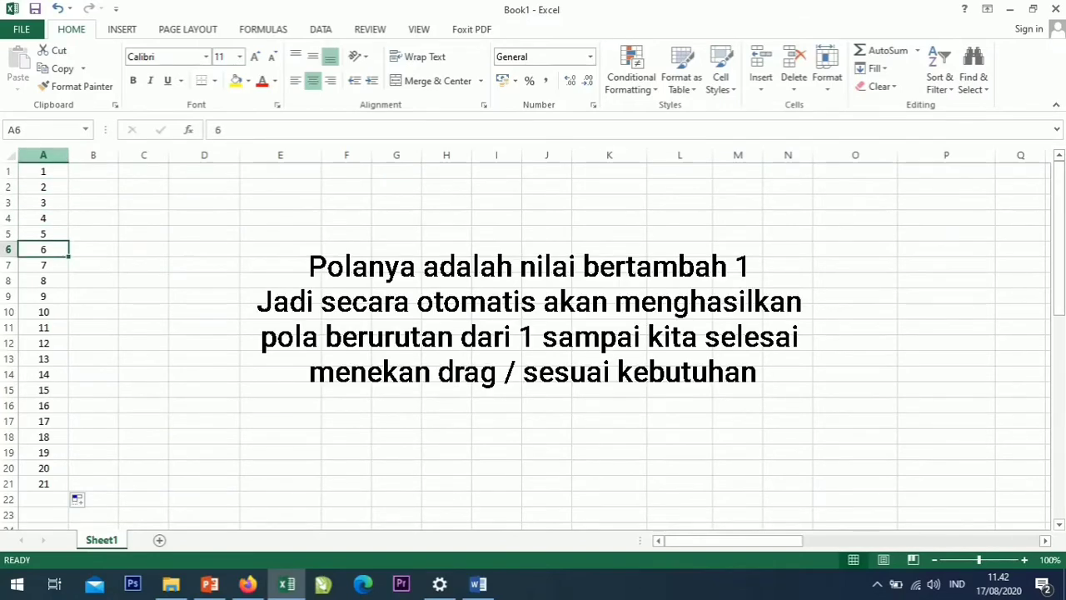
pyautogui.press('Down')
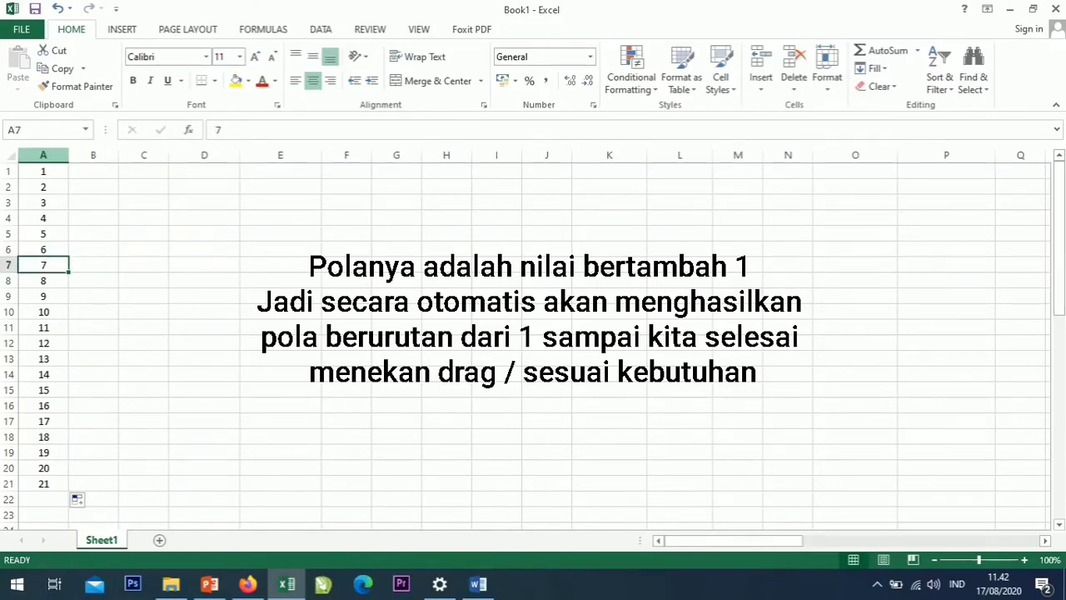
pyautogui.press('Down')
pyautogui.press('Down')
pyautogui.press('Down')
pyautogui.press('Down')
pyautogui.press('Down')
pyautogui.press('Down')
pyautogui.press('Down')
pyautogui.press('Down')
pyautogui.press('Down')
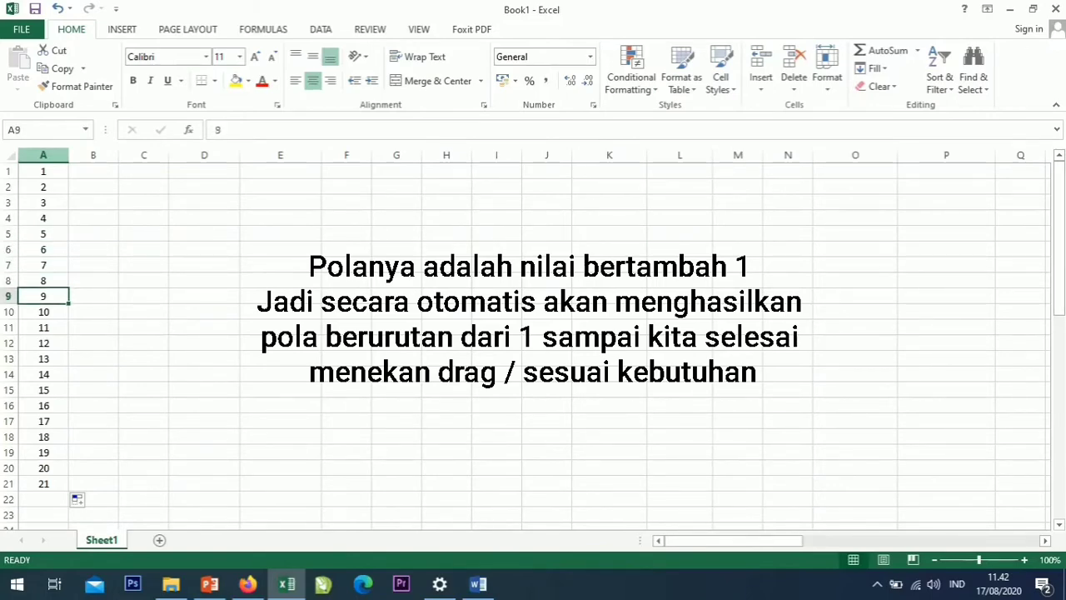
pyautogui.press('Down')
pyautogui.press('Down')
pyautogui.press('Down')
pyautogui.press('Down')
pyautogui.press('Down')
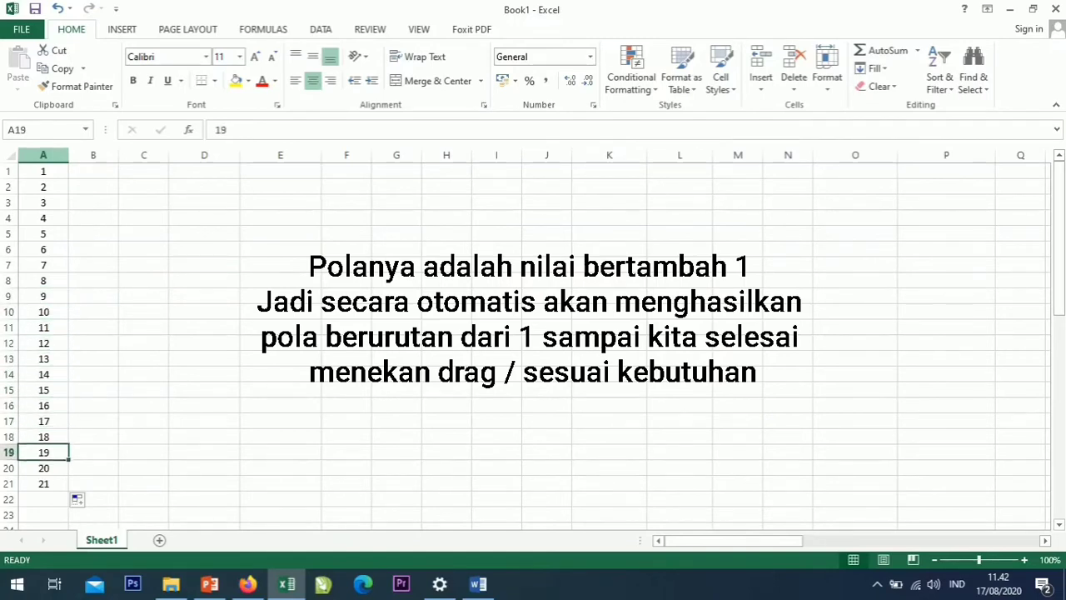
pyautogui.press('Up')
pyautogui.press('Up')
pyautogui.press('Up')
pyautogui.press('Up')
pyautogui.press('Up')
pyautogui.press('Up')
pyautogui.press('Up')
pyautogui.press('Up')
pyautogui.press('Up')
pyautogui.press('Up')
pyautogui.press('Up')
pyautogui.press('Up')
pyautogui.press('Up')
pyautogui.press('Up')
pyautogui.press('Up')
pyautogui.press('Up')
pyautogui.press('Up')
pyautogui.press('Up')
pyautogui.press('Up')
pyautogui.press('Up')
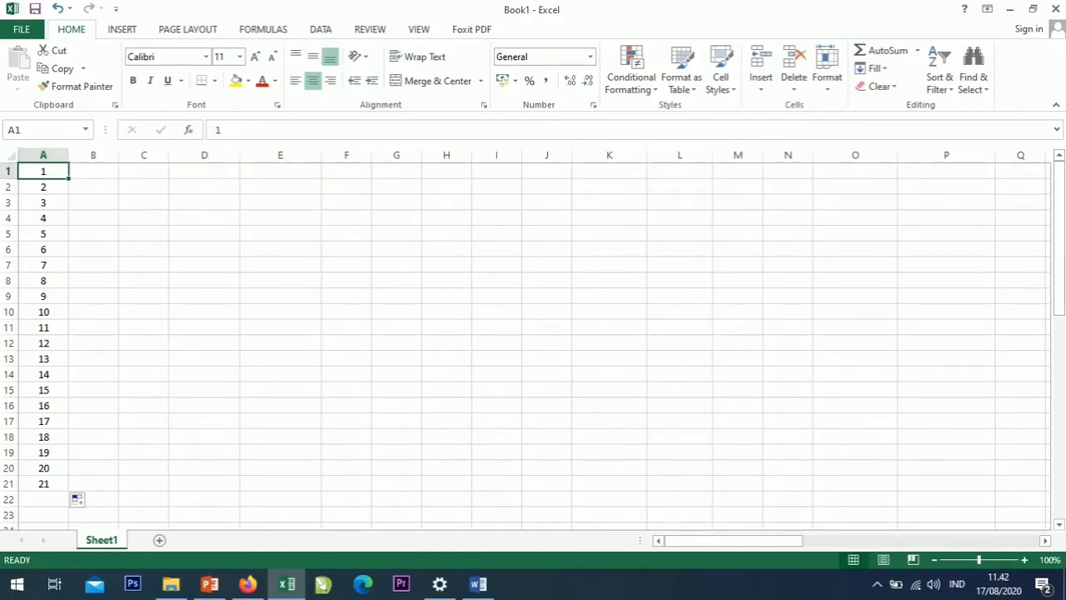
# - Enter the starting values 2 in cell C1 and 4 in cell C2
pyautogui.press('Right')
pyautogui.press('Right')
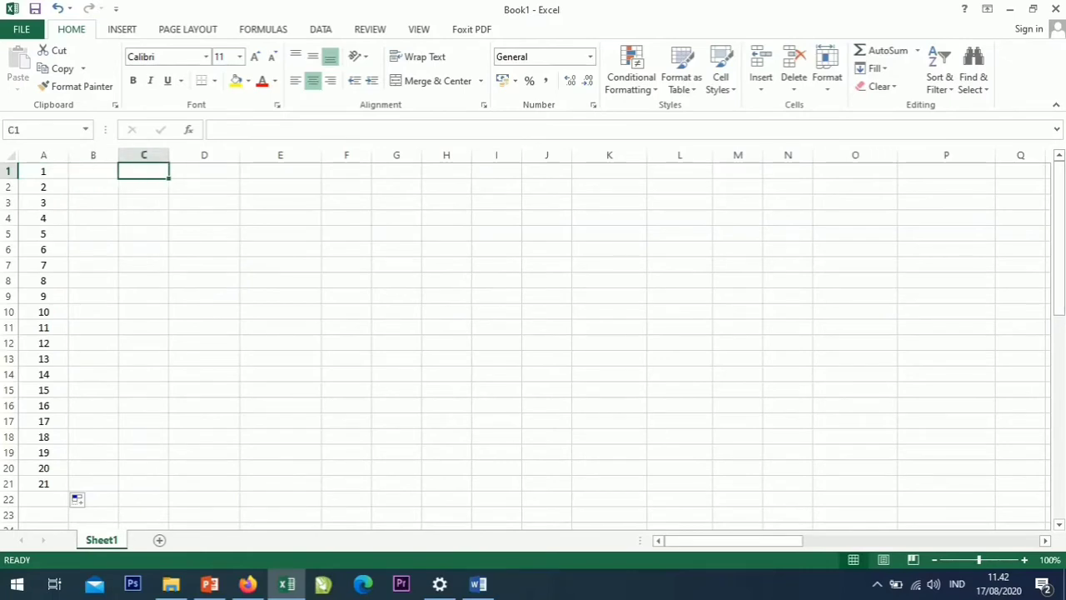
pyautogui.write('2')
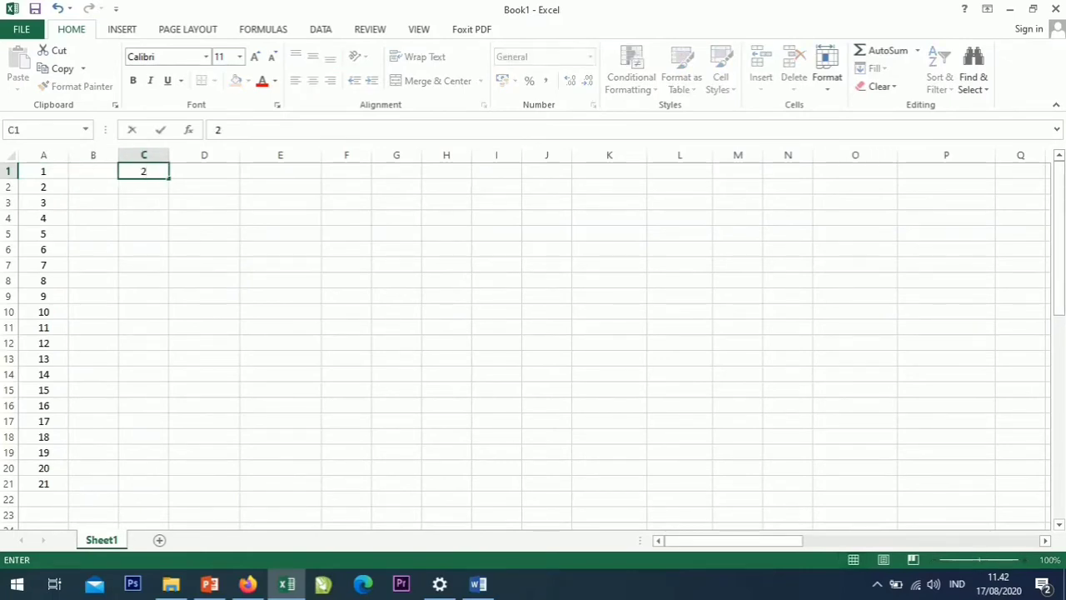
pyautogui.press('Return')
pyautogui.write('4')
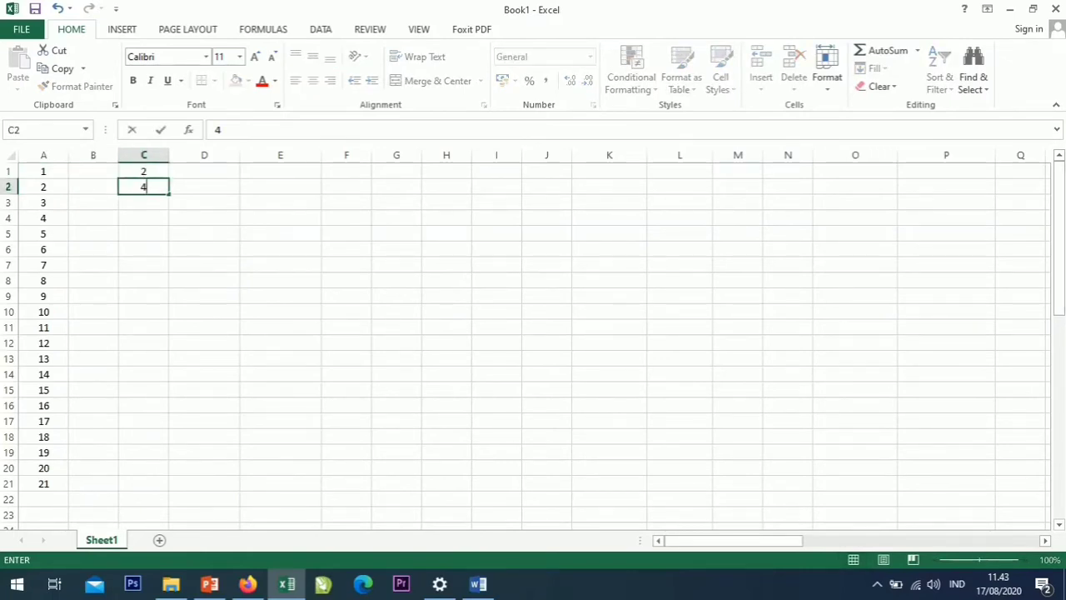
# - Extend the even-number series from C1:C2 down column C to row 21 with AutoFill
pyautogui.click(143, 172)
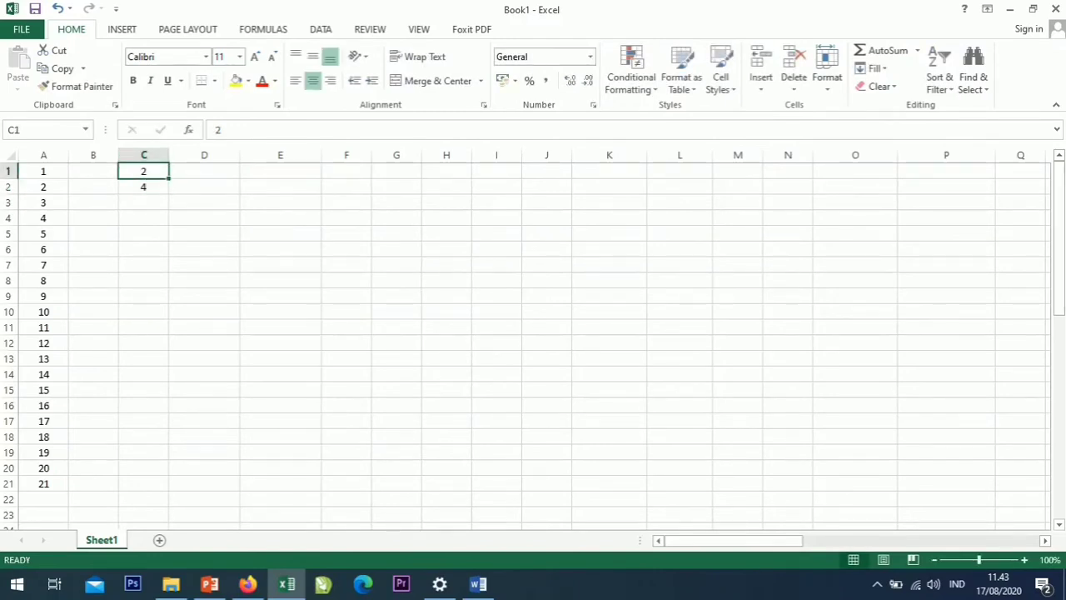
pyautogui.click(143, 188)
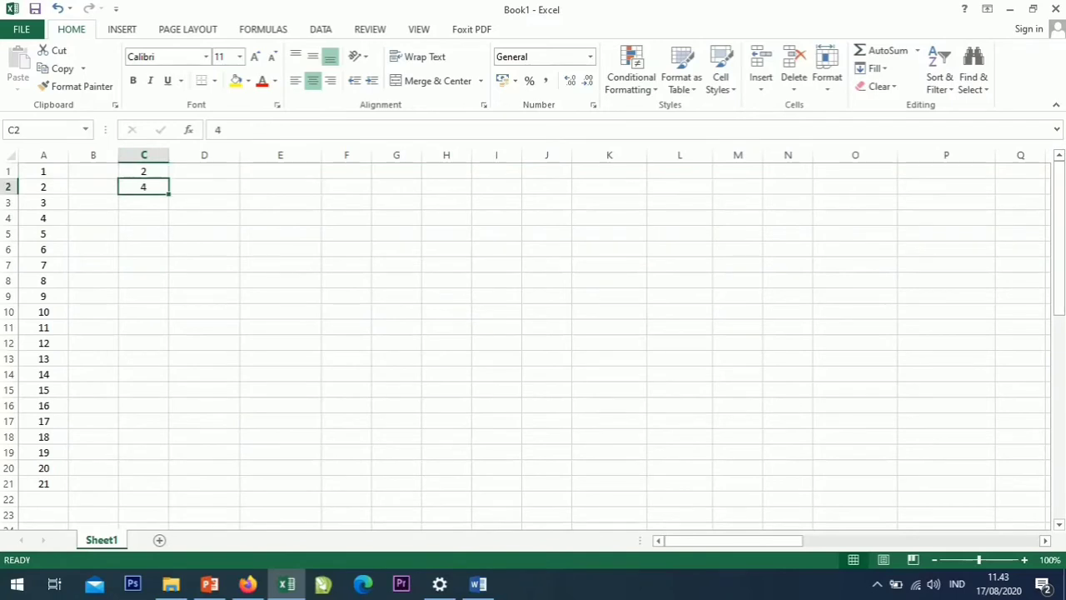
pyautogui.click(143, 172)
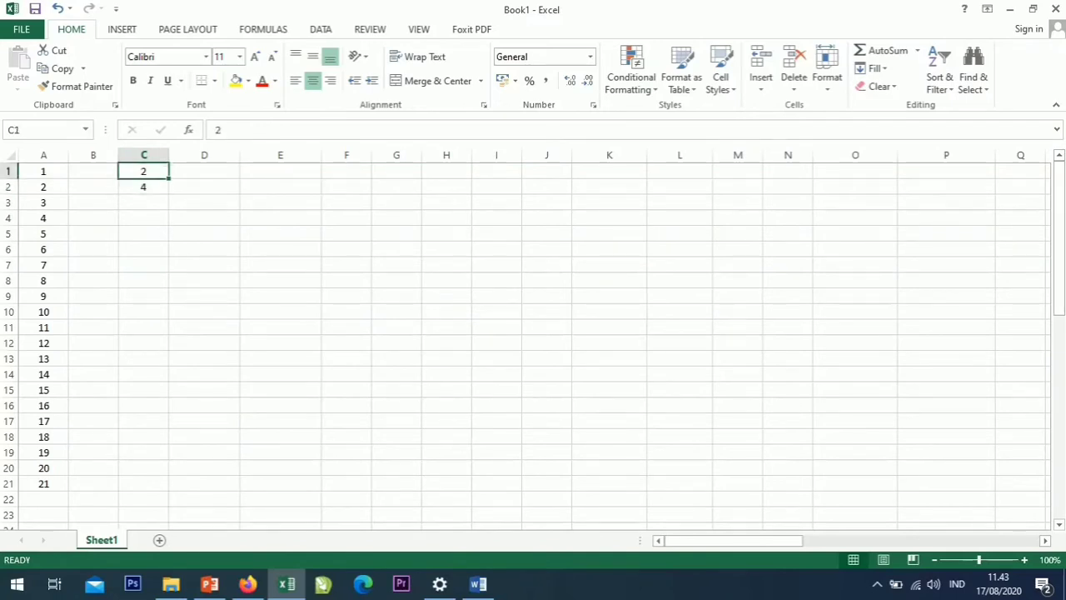
pyautogui.hotkey('shift', 'Down')
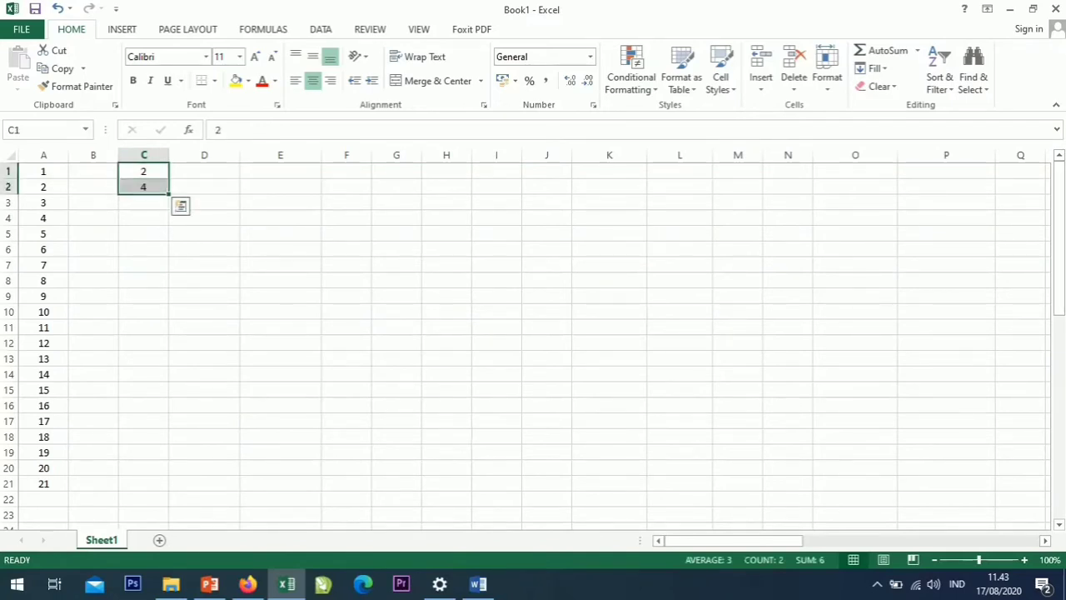
pyautogui.moveTo(169, 193); pyautogui.dragTo(169, 490)
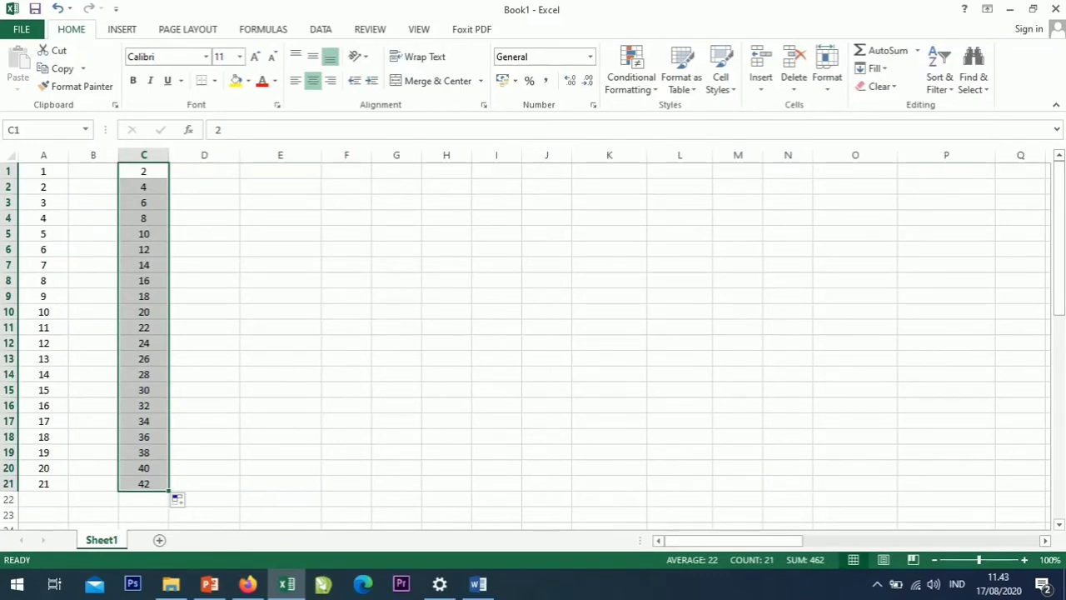
pyautogui.click(143, 202)
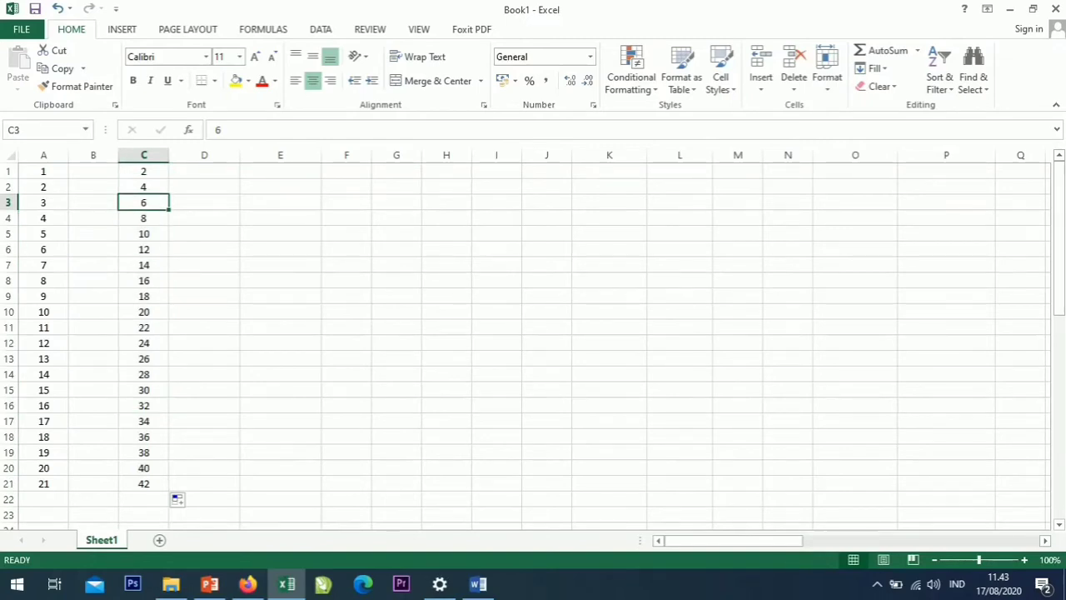
# - Enter 3 in E1 and 4 in E2, and extend that series down column E to row 21
pyautogui.click(281, 171)
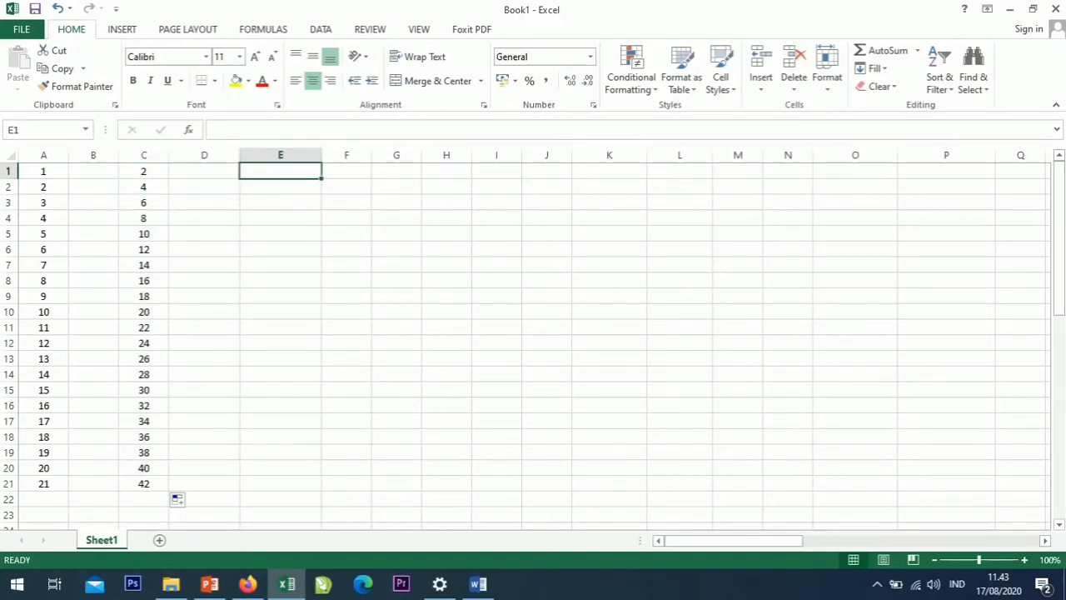
pyautogui.write('3')
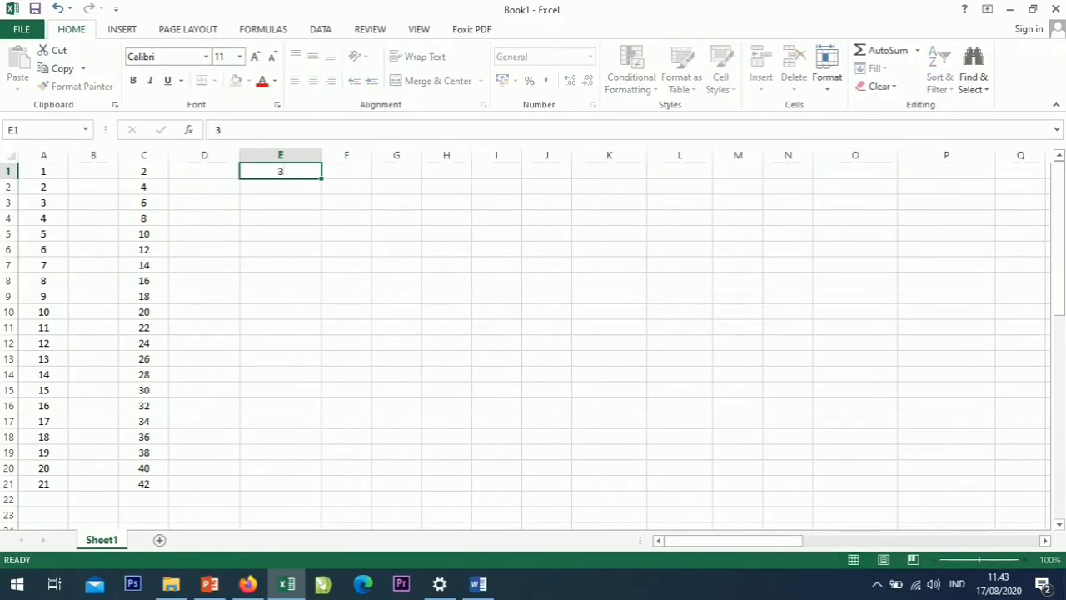
pyautogui.press('Return')
pyautogui.write('4')
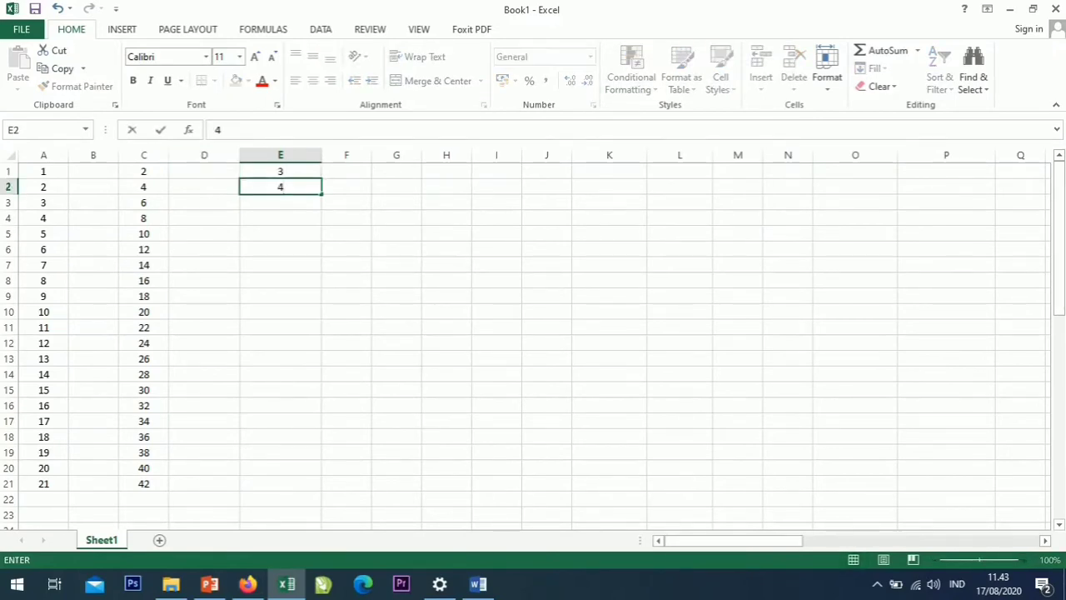
pyautogui.click(281, 171)
pyautogui.moveTo(281, 171); pyautogui.dragTo(321, 489)
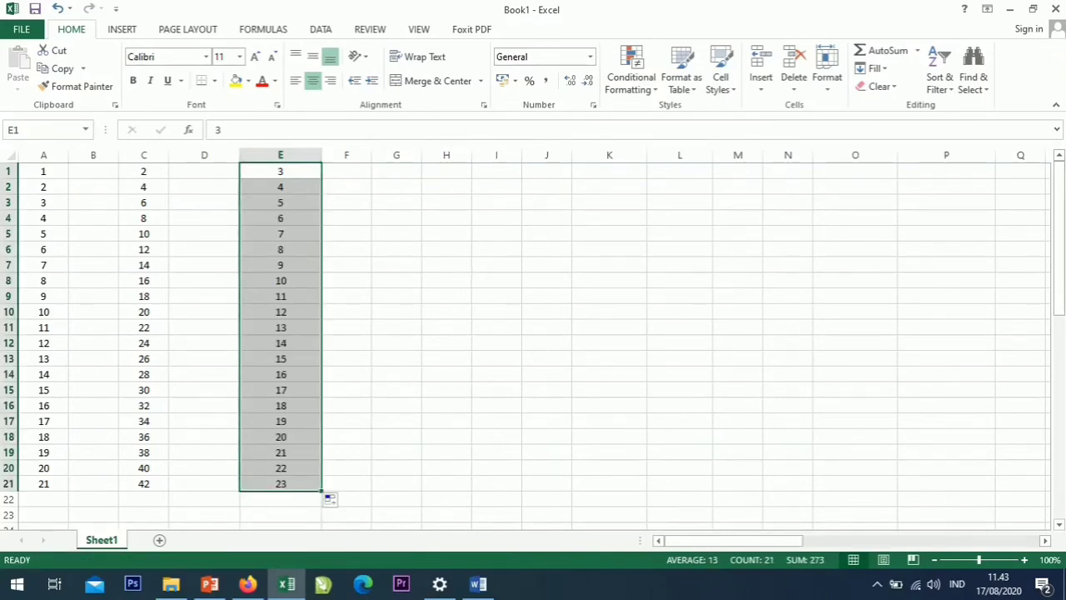
# - Enter 101 in G1 and 102 in G2, and extend that series down column G to row 21
pyautogui.click(397, 171)
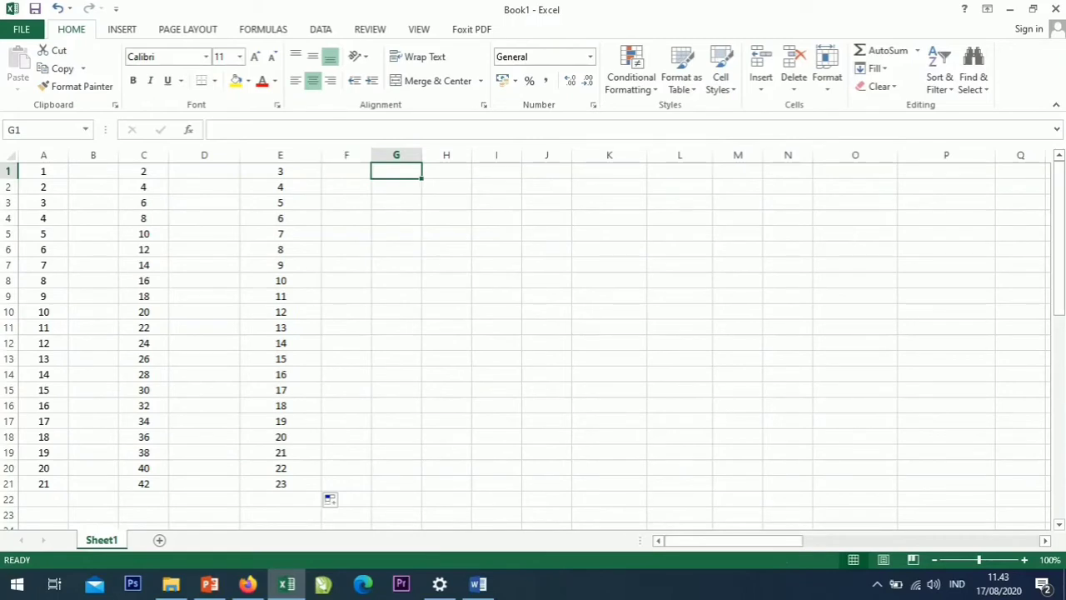
pyautogui.write('1')
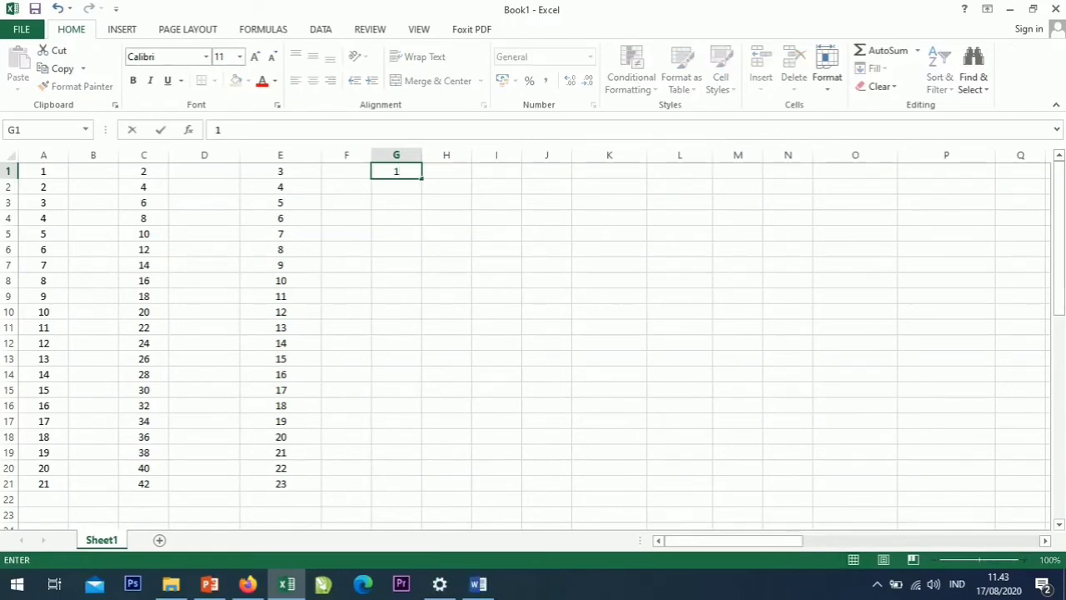
pyautogui.write('01')
pyautogui.press('Return')
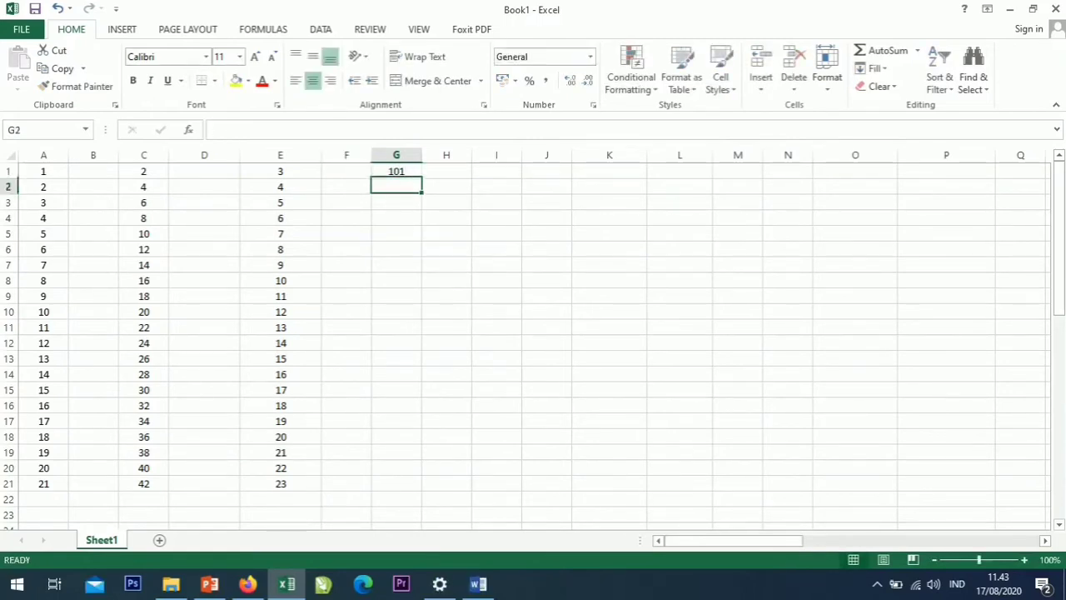
pyautogui.write('102')
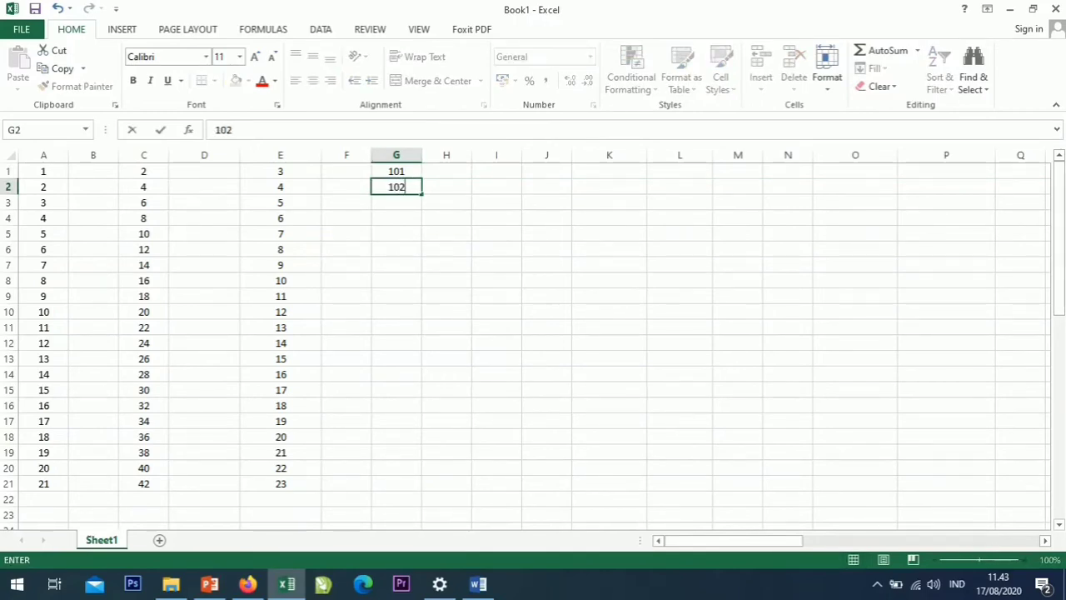
pyautogui.moveTo(396, 171); pyautogui.dragTo(423, 485)
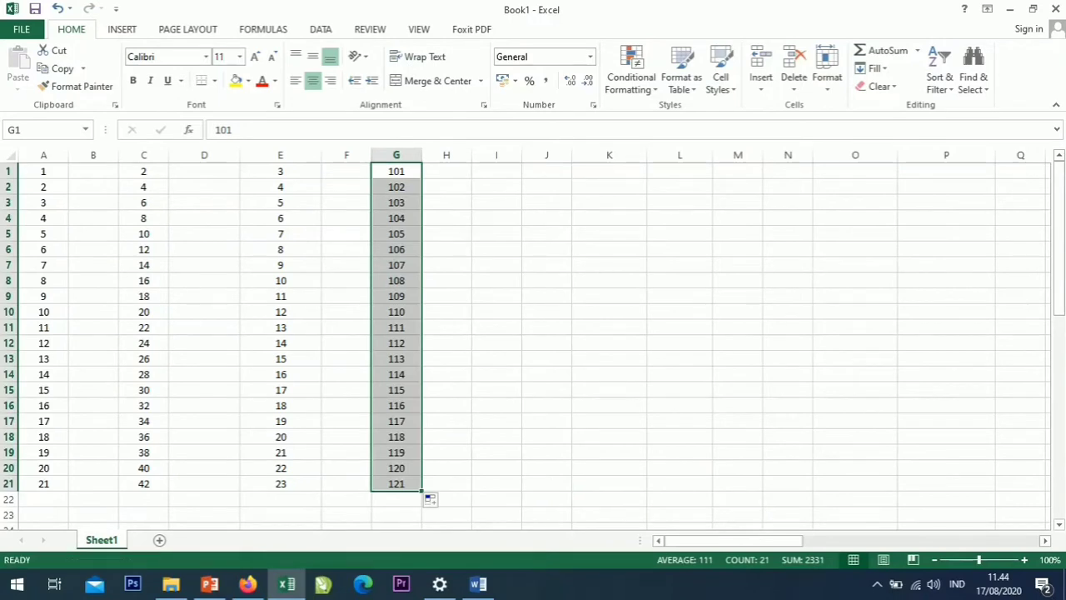
# - Review the number series in column G cell by cell between rows 1 and 21
pyautogui.click(396, 202)
pyautogui.press('Down')
pyautogui.press('Down')
pyautogui.press('Down')
pyautogui.press('Down')
pyautogui.press('Down')
pyautogui.press('Down')
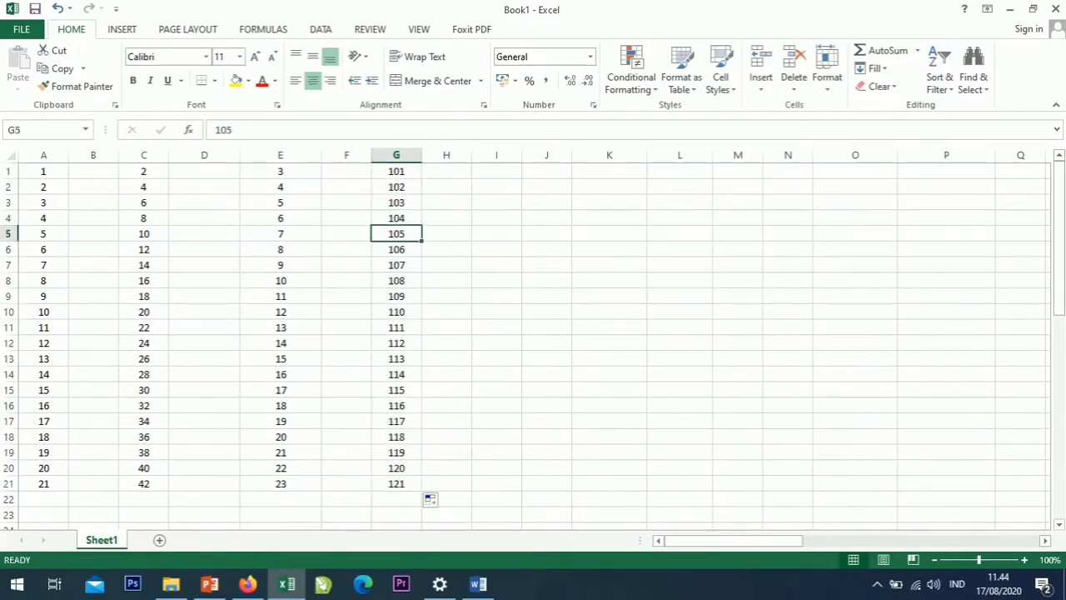
pyautogui.press('Down')
pyautogui.press('Down')
pyautogui.press('Down')
pyautogui.press('Down')
pyautogui.press('Down')
pyautogui.press('Down')
pyautogui.press('Down')
pyautogui.press('Down')
pyautogui.press('Down')
pyautogui.press('Down')
pyautogui.press('Down')
pyautogui.press('Down')
pyautogui.press('Up')
pyautogui.press('Up')
pyautogui.press('Up')
pyautogui.press('Up')
pyautogui.press('Up')
pyautogui.press('Up')
pyautogui.press('Up')
pyautogui.press('Up')
pyautogui.press('Up')
pyautogui.press('Up')
pyautogui.press('Up')
pyautogui.press('Up')
pyautogui.press('Up')
pyautogui.press('Up')
pyautogui.press('Up')
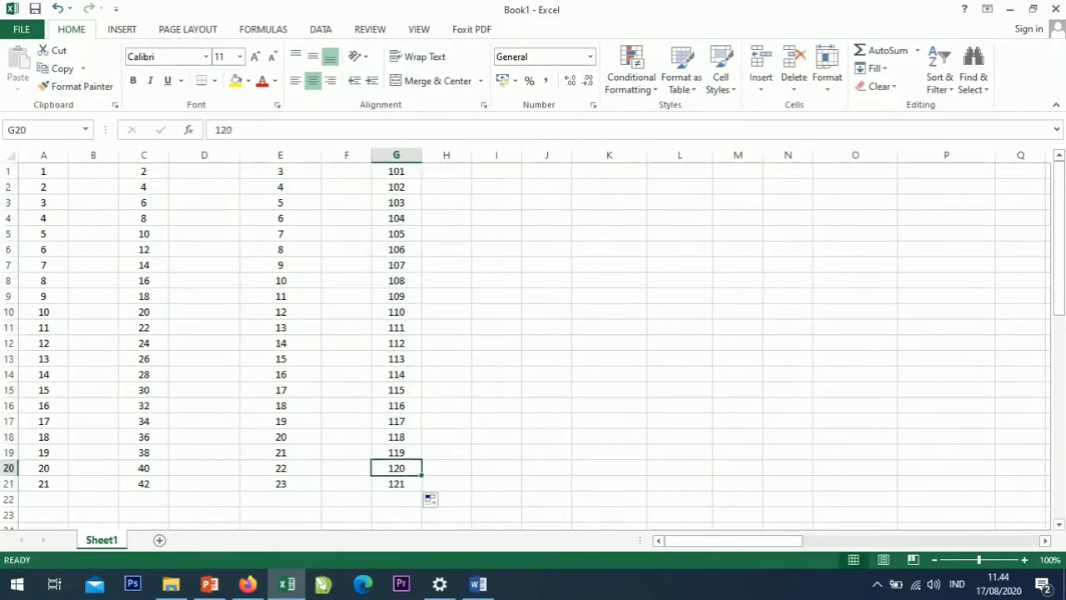
pyautogui.press('Up')
pyautogui.press('Up')
pyautogui.press('Up')
pyautogui.press('Up')
pyautogui.press('Up')
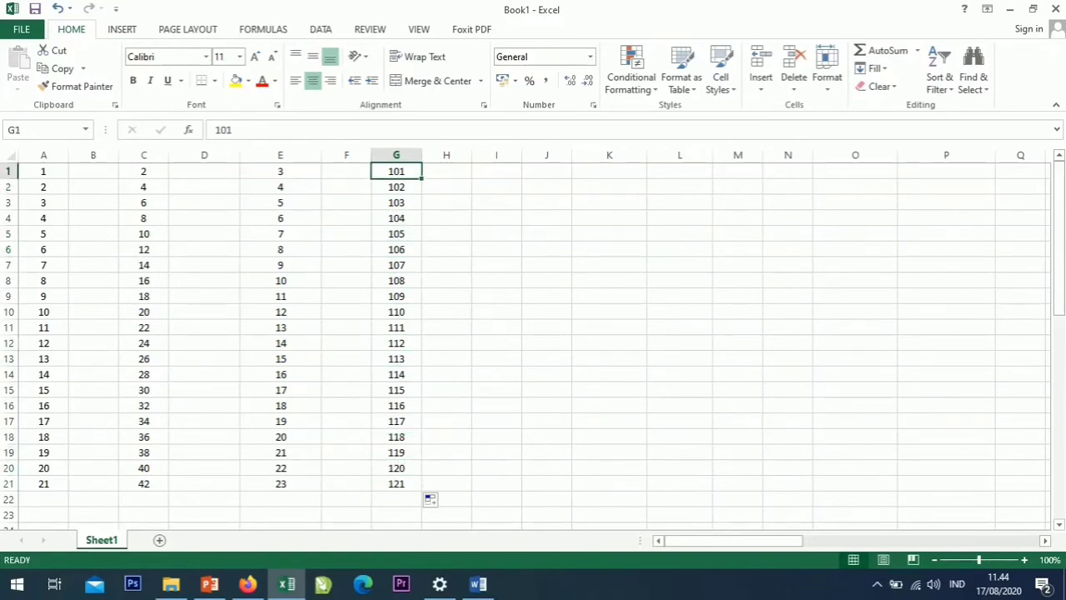
pyautogui.press('Down')
pyautogui.press('Down')
pyautogui.press('Down')
pyautogui.press('Down')
pyautogui.press('Down')
pyautogui.press('Down')
pyautogui.press('Down')
pyautogui.press('Down')
pyautogui.press('Down')
pyautogui.press('Down')
pyautogui.press('Down')
pyautogui.press('Down')
pyautogui.press('Down')
pyautogui.press('Down')
pyautogui.press('Down')
pyautogui.press('Down')
pyautogui.press('Down')
pyautogui.press('Down')
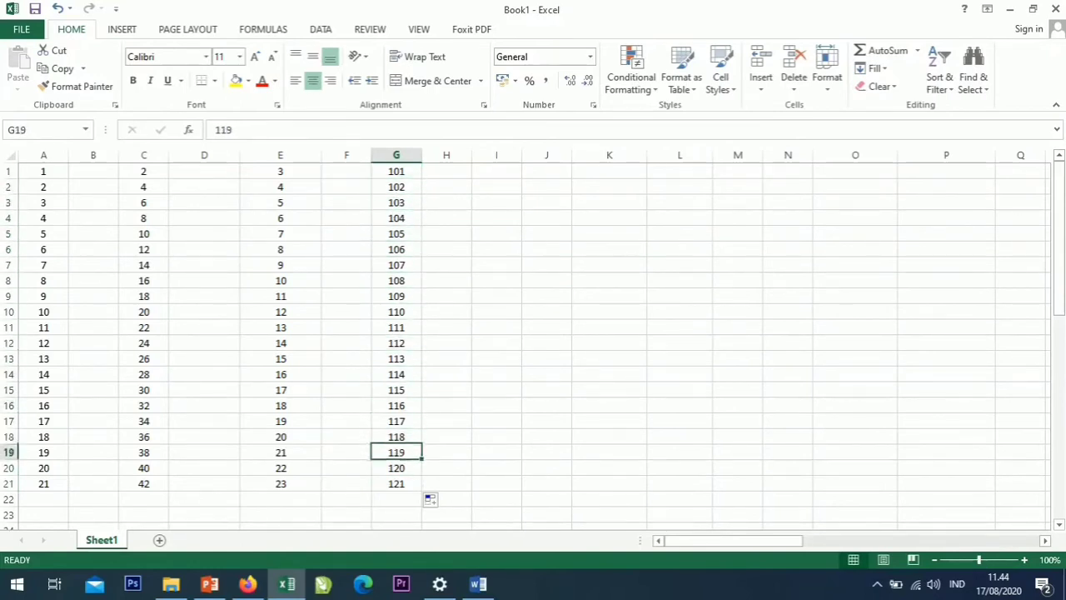
# - Enter the label AUTO FILL KOLOM in cell I7
pyautogui.click(496, 265)
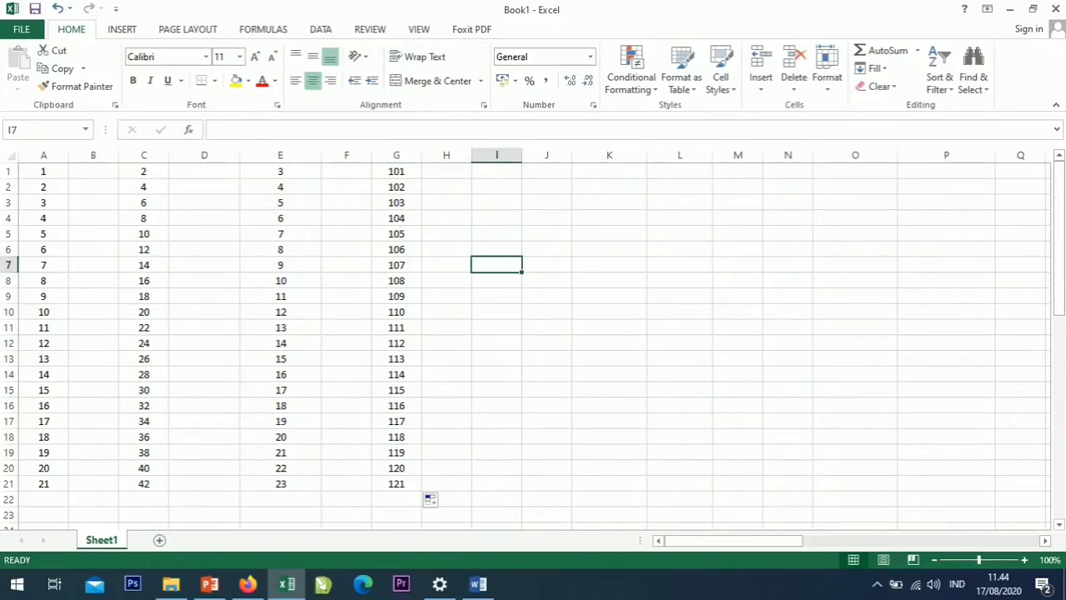
pyautogui.write('AUTO')
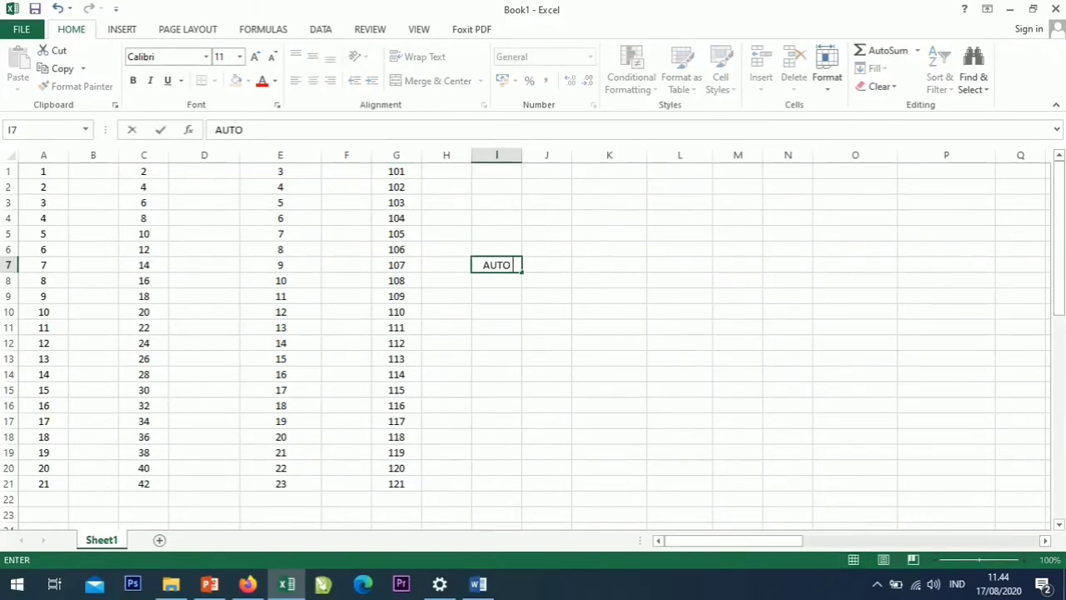
pyautogui.write(' FILL CO')
pyautogui.press('BackSpace')
pyautogui.press('BackSpace')
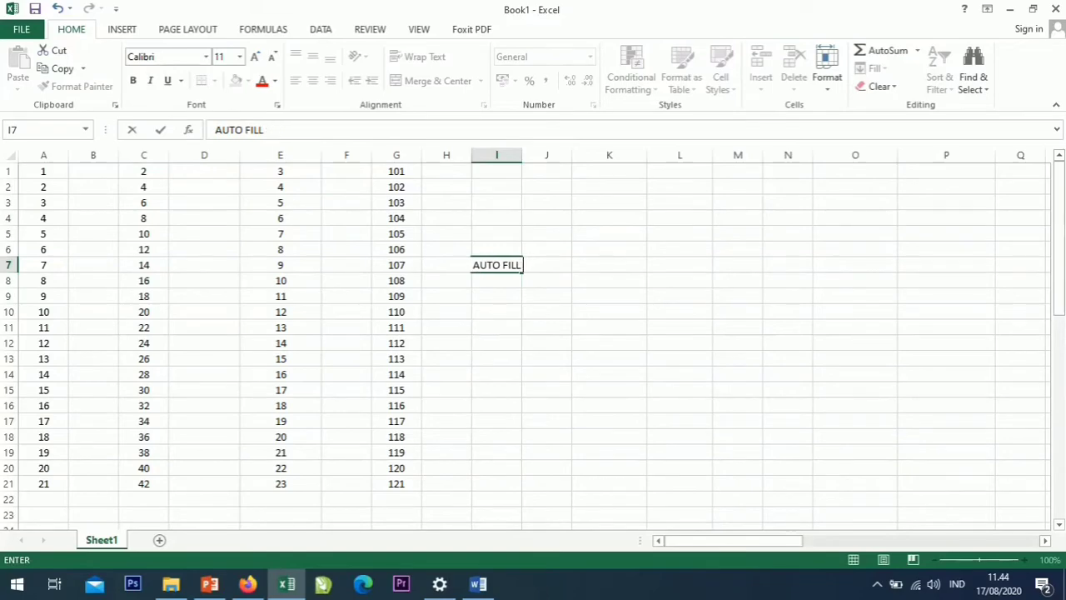
pyautogui.write('KOLOM')
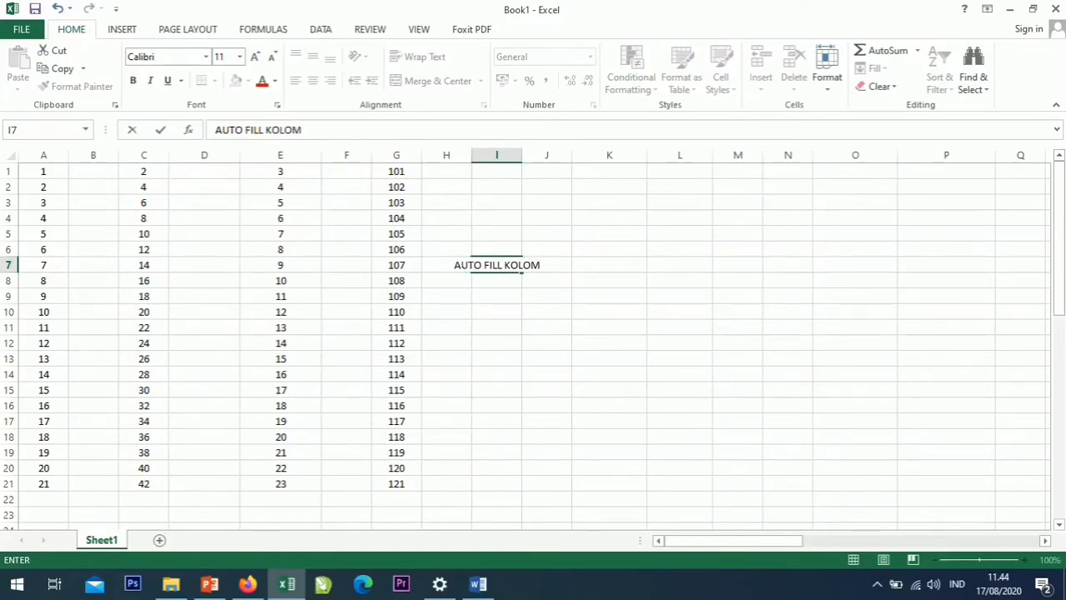
pyautogui.press('Return')
# - Make the AUTO FILL KOLOM label bold and merge and center it across H7:J7
pyautogui.moveTo(441, 264); pyautogui.dragTo(546, 265)
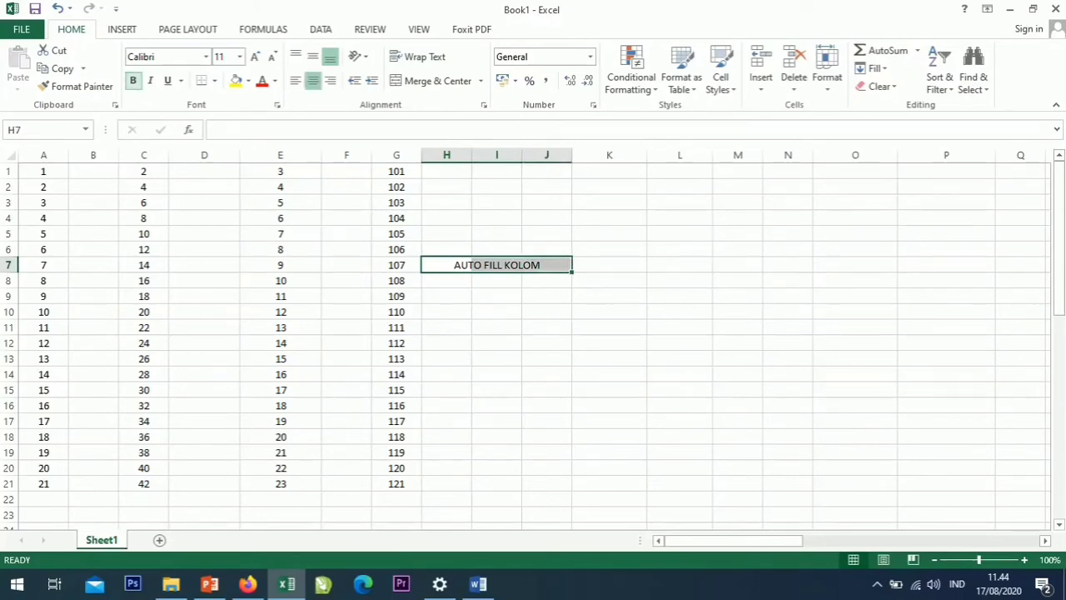
pyautogui.click(132, 80)
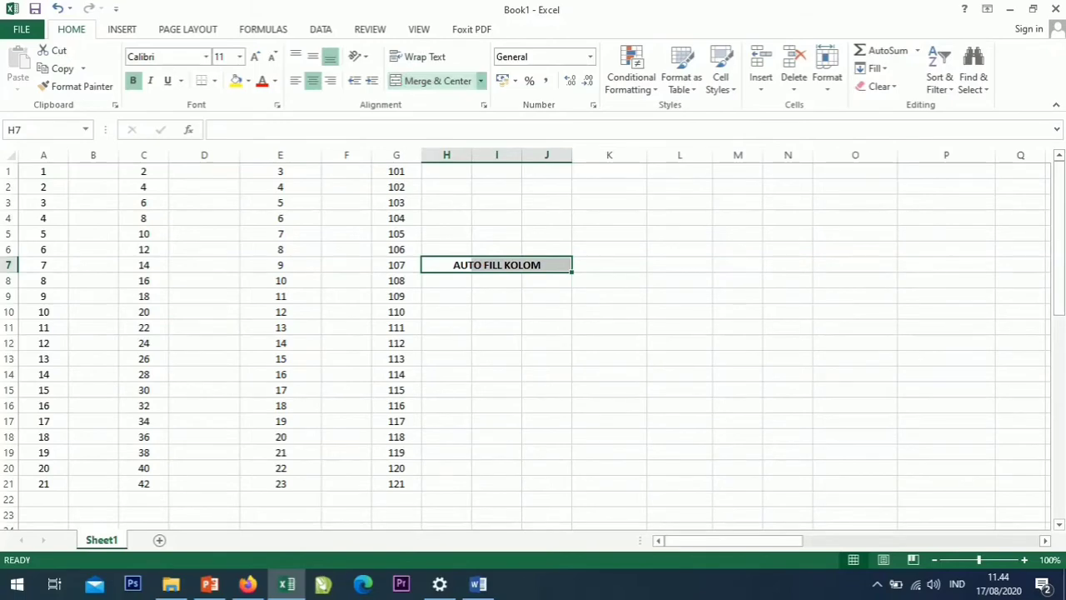
pyautogui.click(434, 81)
# - Enter 1 in L1 and 2 in M1, and extend that series across row 1 to column W with AutoFill
pyautogui.moveTo(733, 541); pyautogui.dragTo(780, 540)
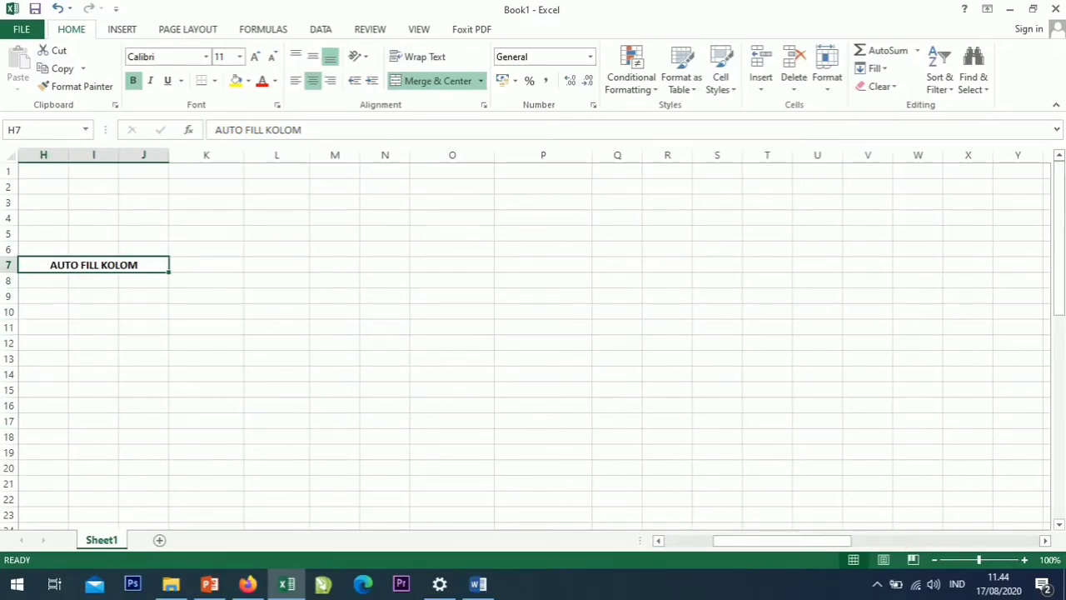
pyautogui.click(276, 170)
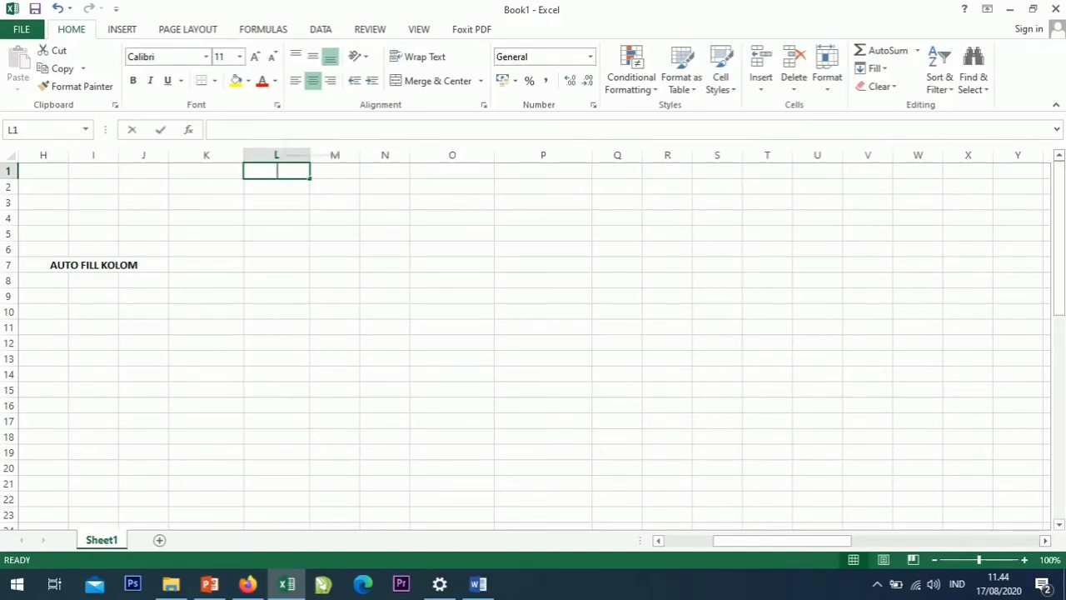
pyautogui.write('1')
pyautogui.press('Tab')
pyautogui.write('2')
pyautogui.press('Tab')
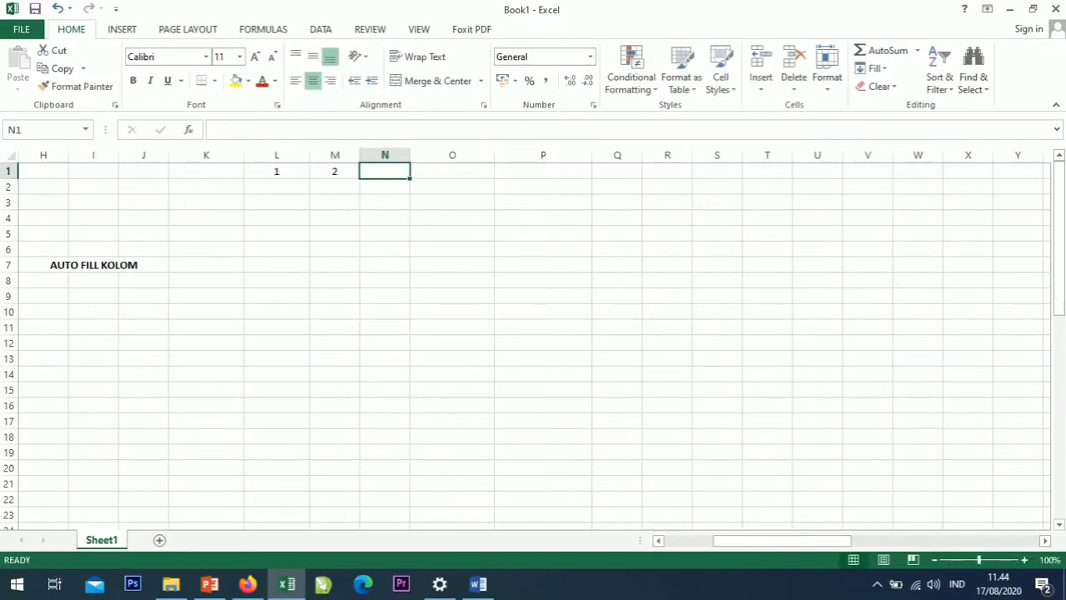
pyautogui.moveTo(276, 171); pyautogui.dragTo(942, 177)
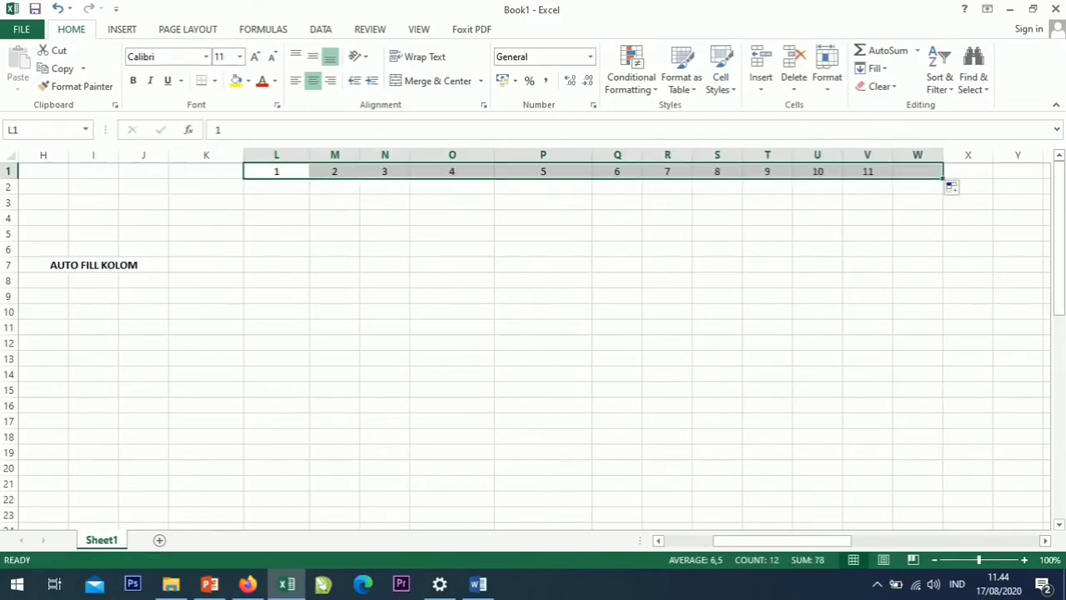
# - Enter 2 in L2 and 3 in M2, and extend that series across row 2 to column W with AutoFill
pyautogui.click(276, 187)
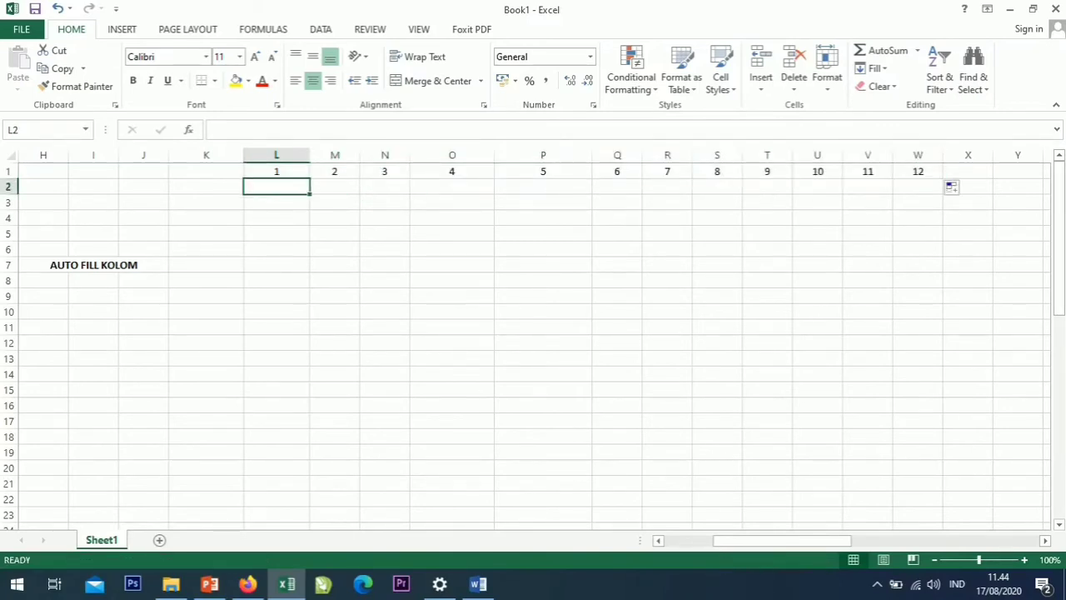
pyautogui.write('2')
pyautogui.press('Tab')
pyautogui.write('3')
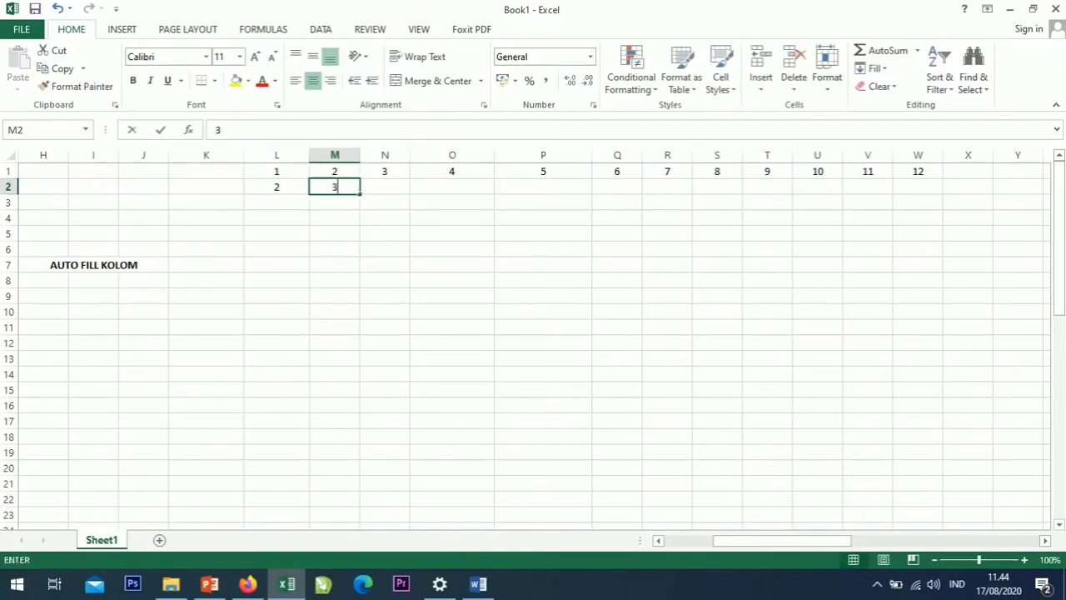
pyautogui.press('Tab')
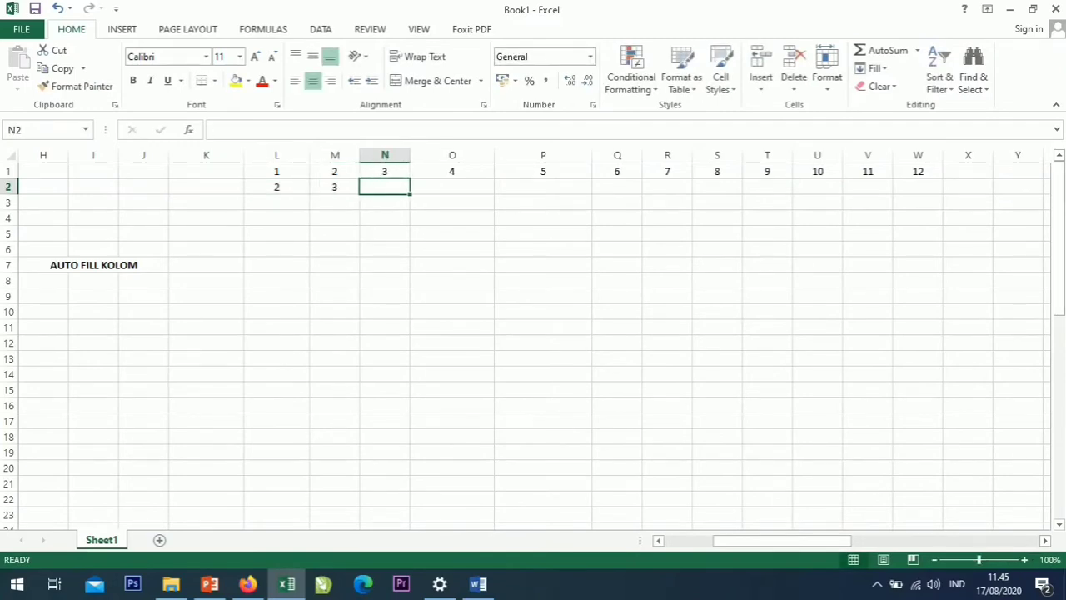
pyautogui.write('4')
pyautogui.press('BackSpace')
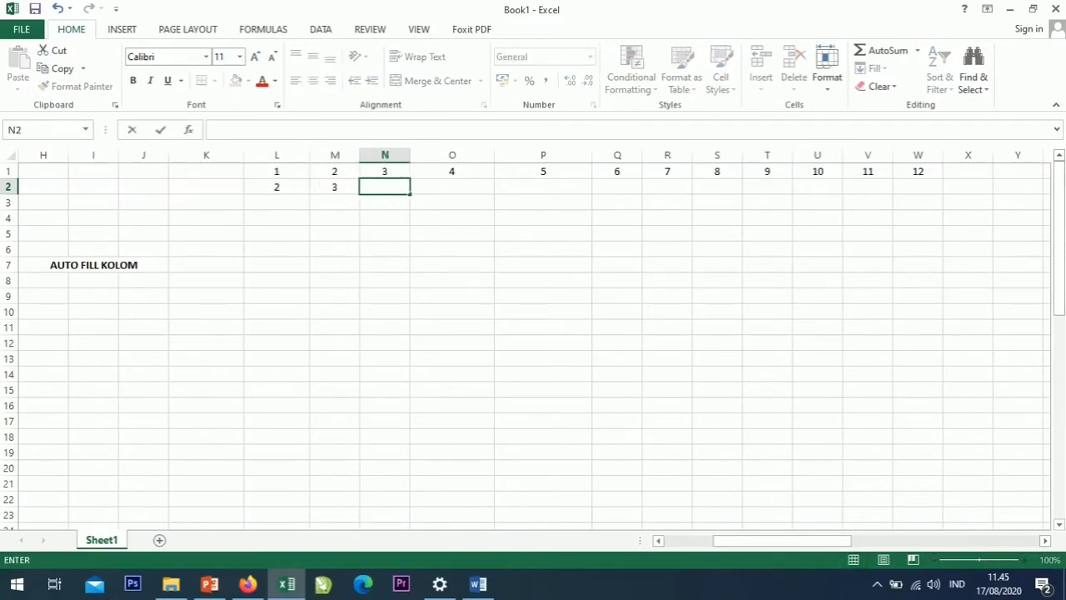
pyautogui.moveTo(276, 186); pyautogui.dragTo(945, 194)
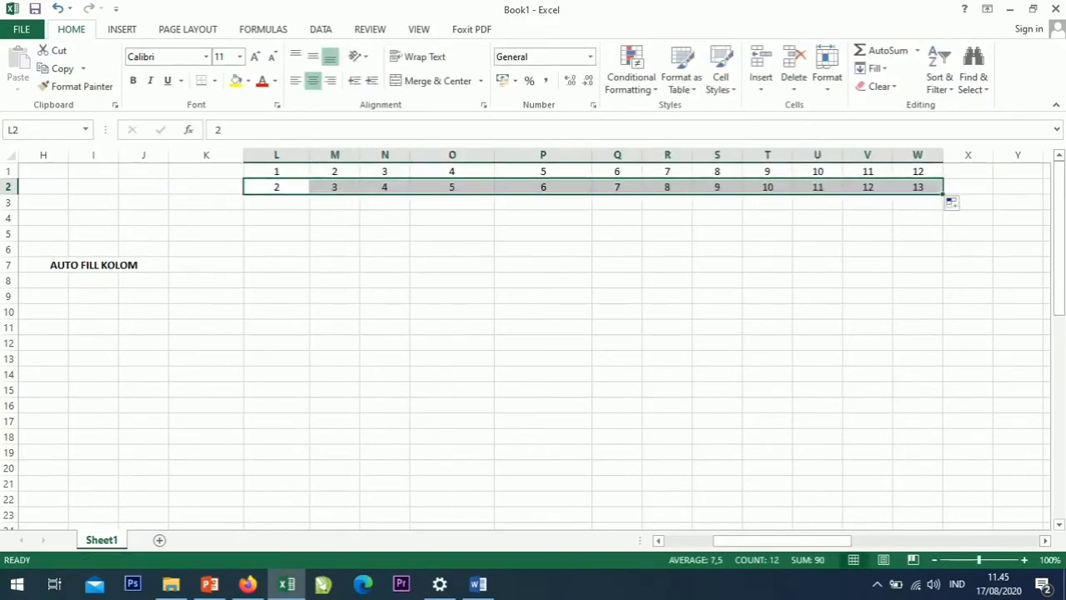
pyautogui.click(277, 188)
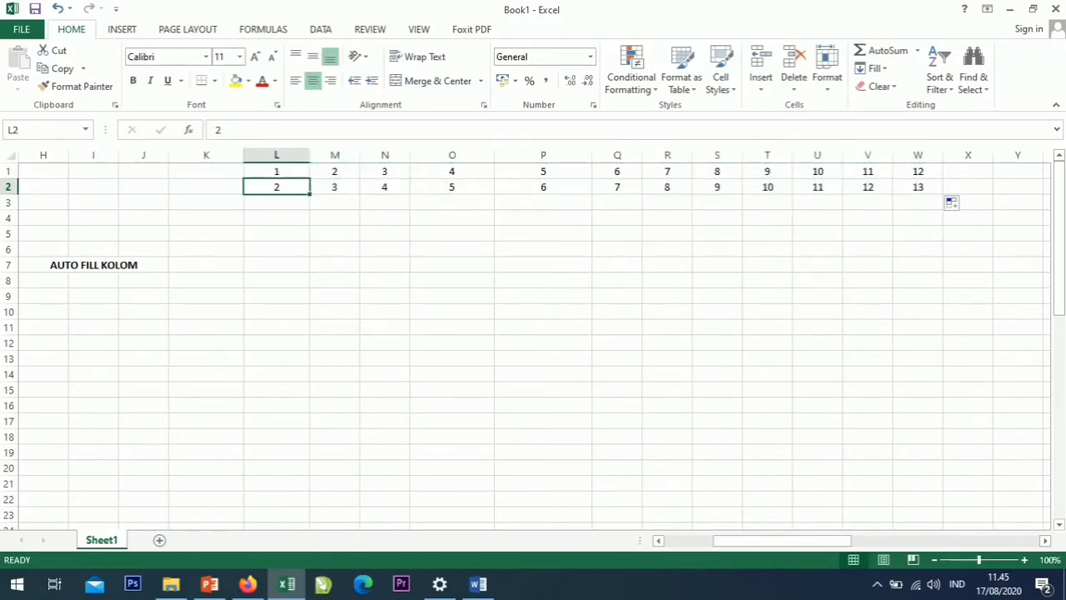
pyautogui.click(334, 187)
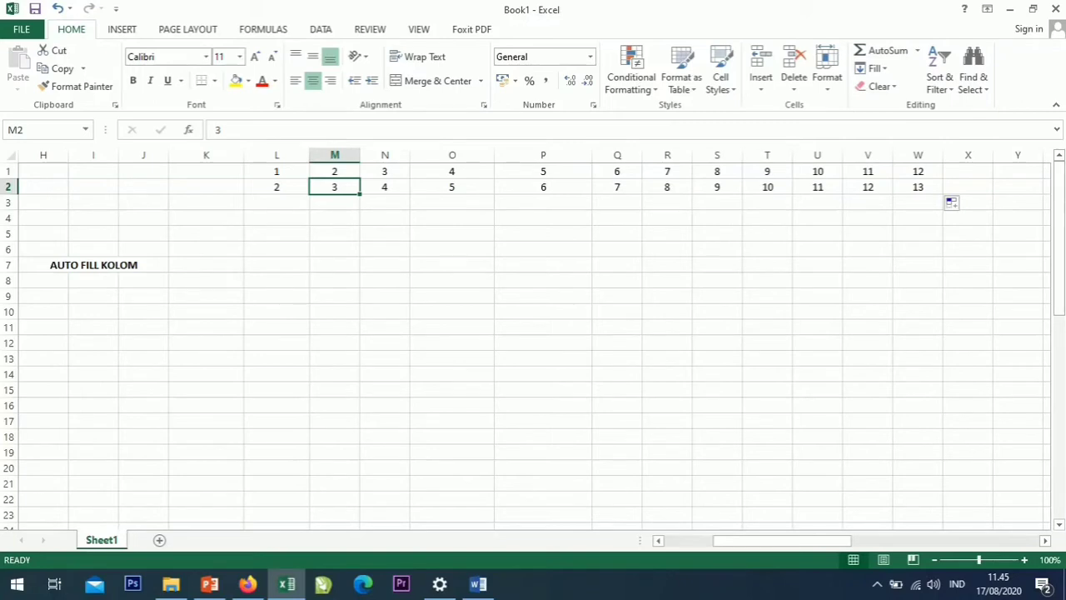
# - Enter 2 in L3 and 4 in M3, and extend the even-number series across row 3 to column W
pyautogui.click(277, 203)
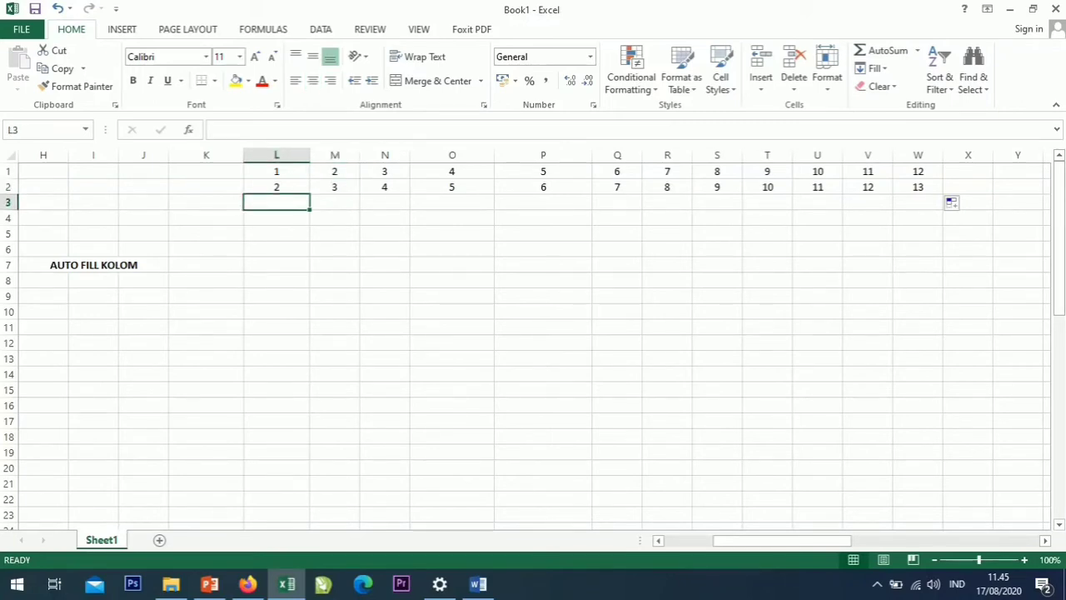
pyautogui.write('2')
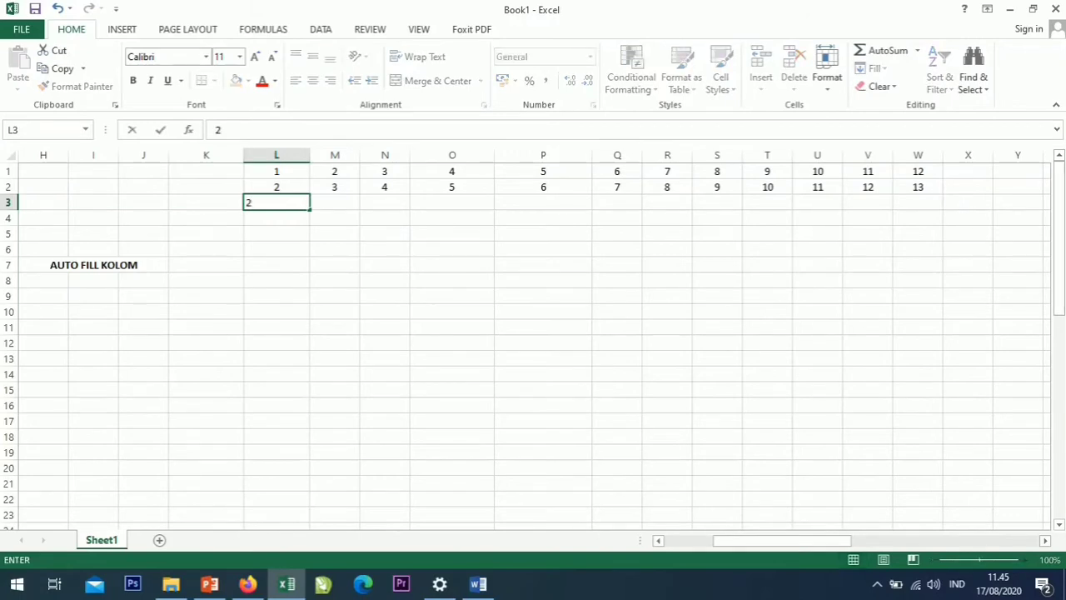
pyautogui.press('Tab')
pyautogui.write('4')
pyautogui.press('Tab')
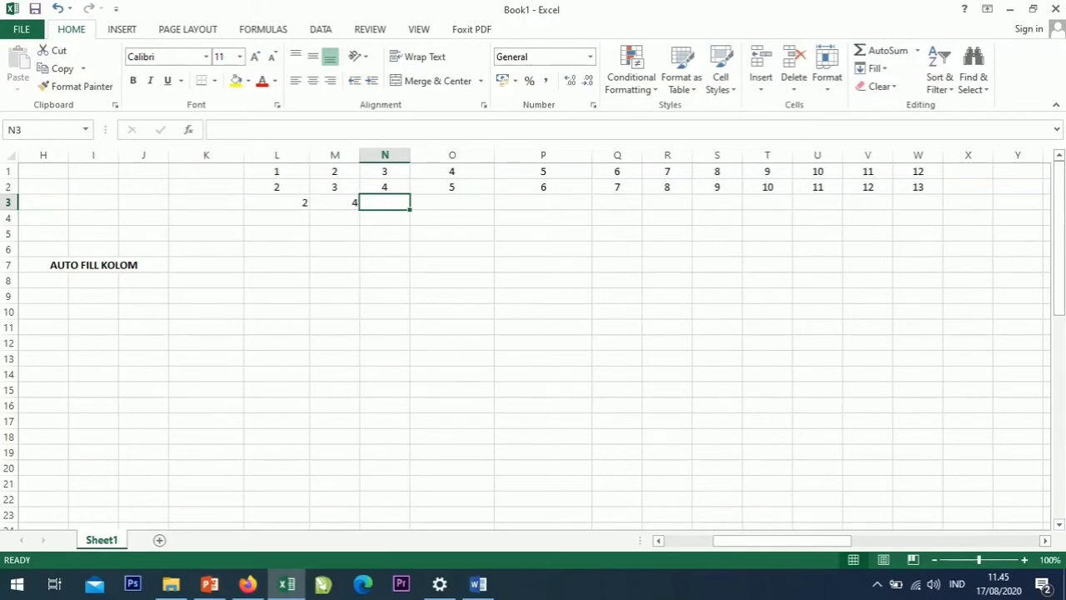
pyautogui.moveTo(276, 202); pyautogui.dragTo(924, 209)
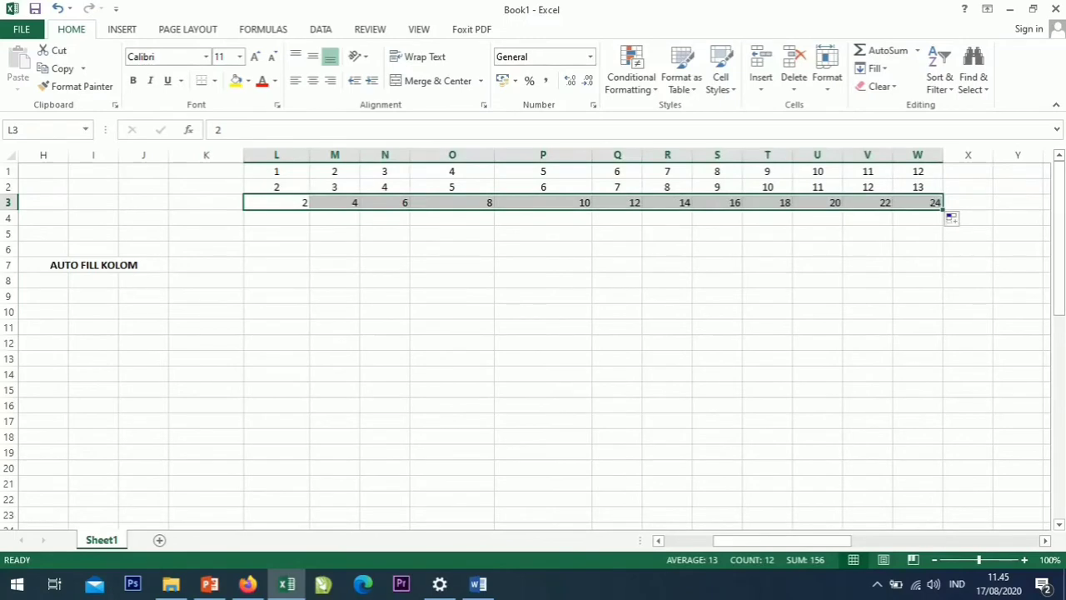
# - Center the numbers in L3:W3 horizontally
pyautogui.click(334, 311)
pyautogui.moveTo(280, 218); pyautogui.dragTo(918, 202)
pyautogui.click(280, 189)
pyautogui.click(312, 80)
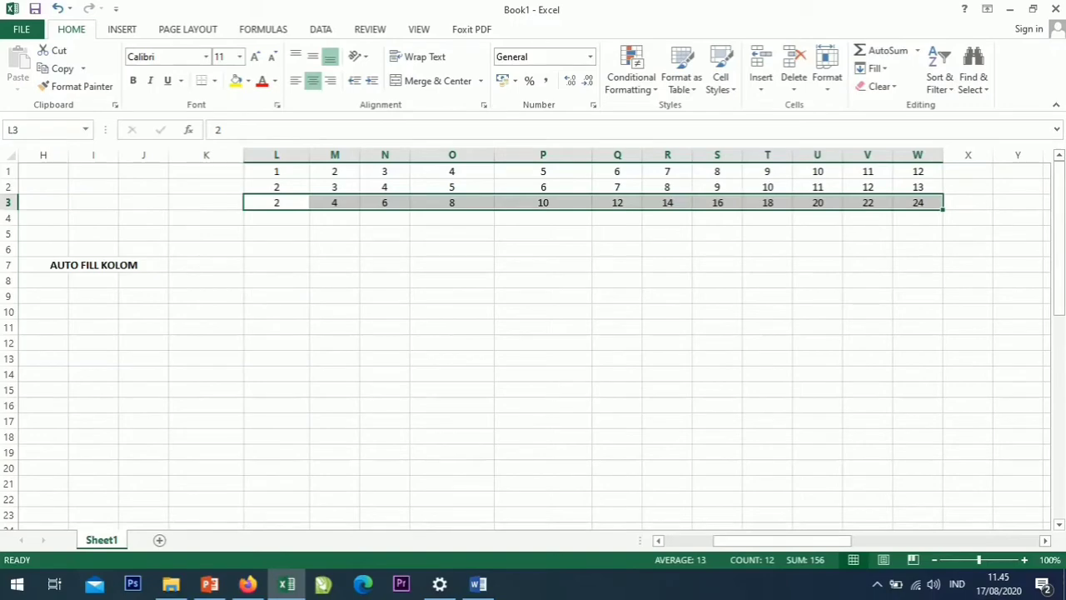
# - Enter the label AUTO FILL BARIS in cell O6
pyautogui.moveTo(452, 249); pyautogui.dragTo(543, 265)
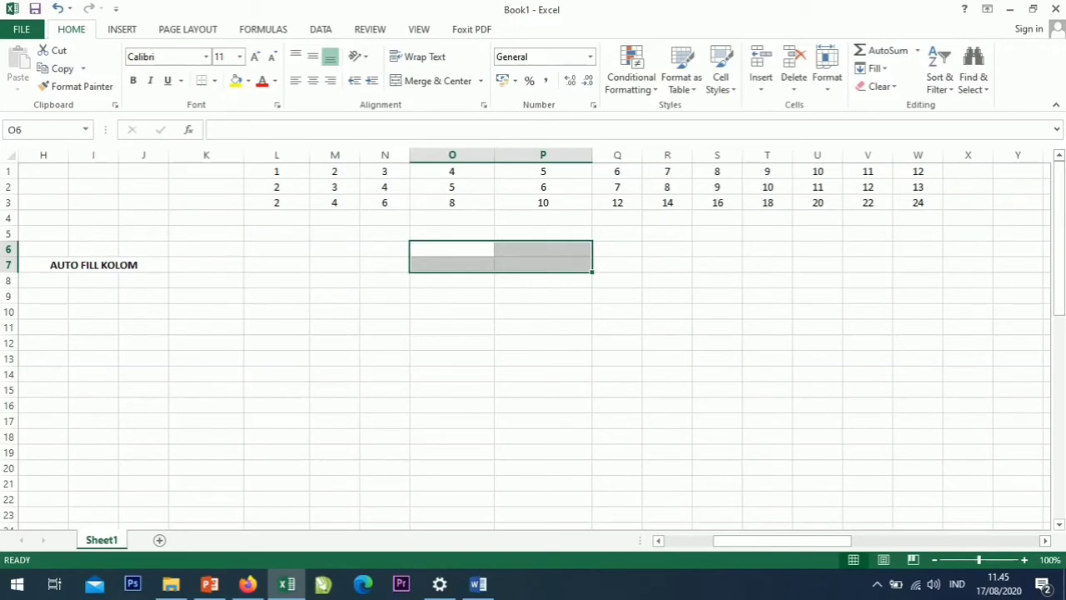
pyautogui.write('AUTO F')
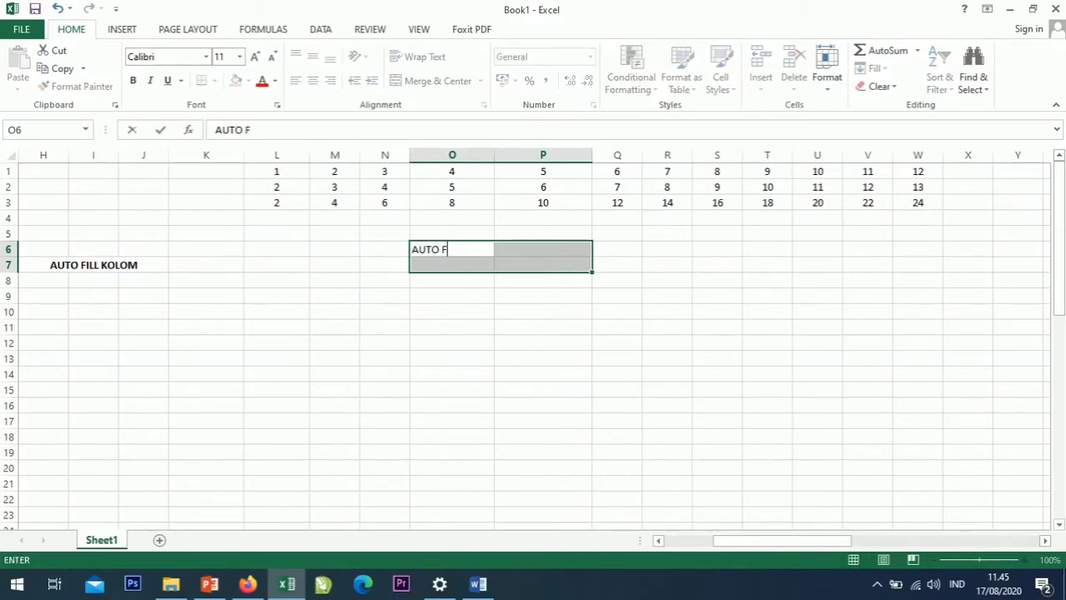
pyautogui.write('ILL BARIS')
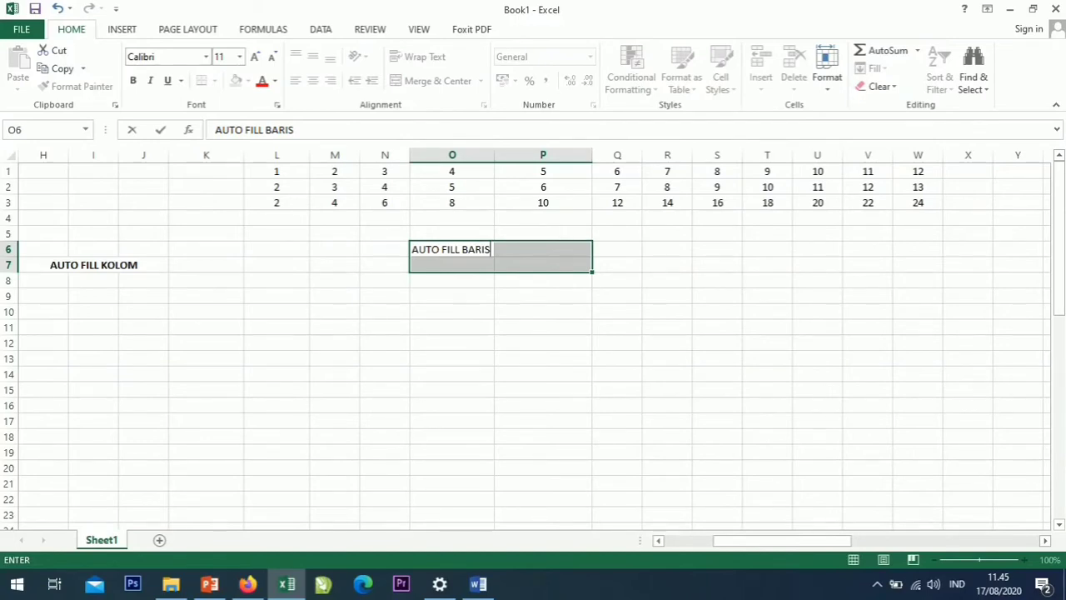
pyautogui.click(543, 311)
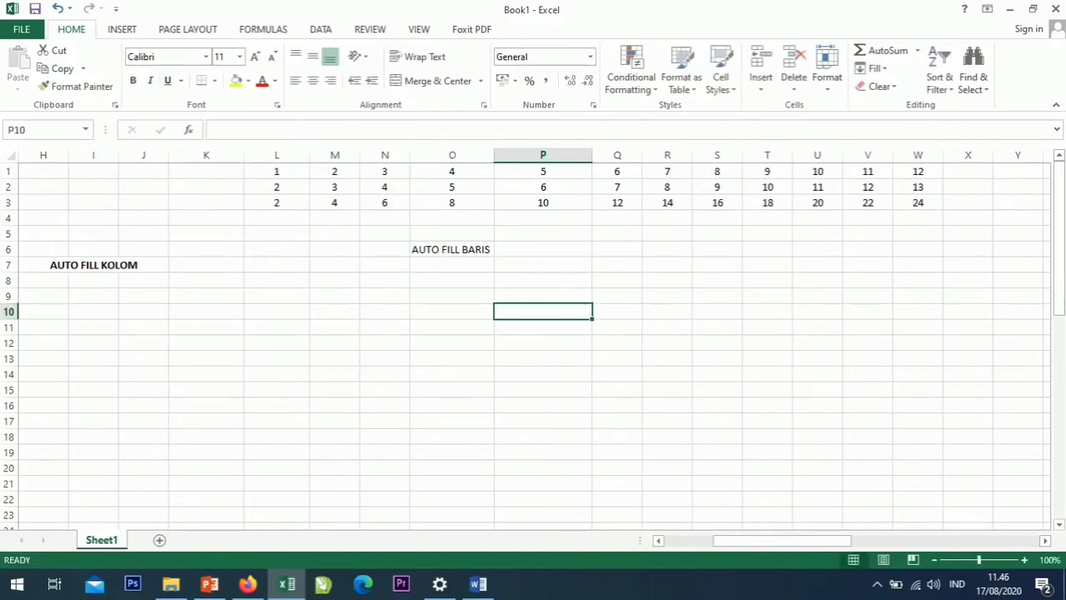
# - Make the AUTO FILL BARIS label bold and merge and center it across O6:P6
pyautogui.click(452, 249)
pyautogui.hotkey('ctrl', 'b')
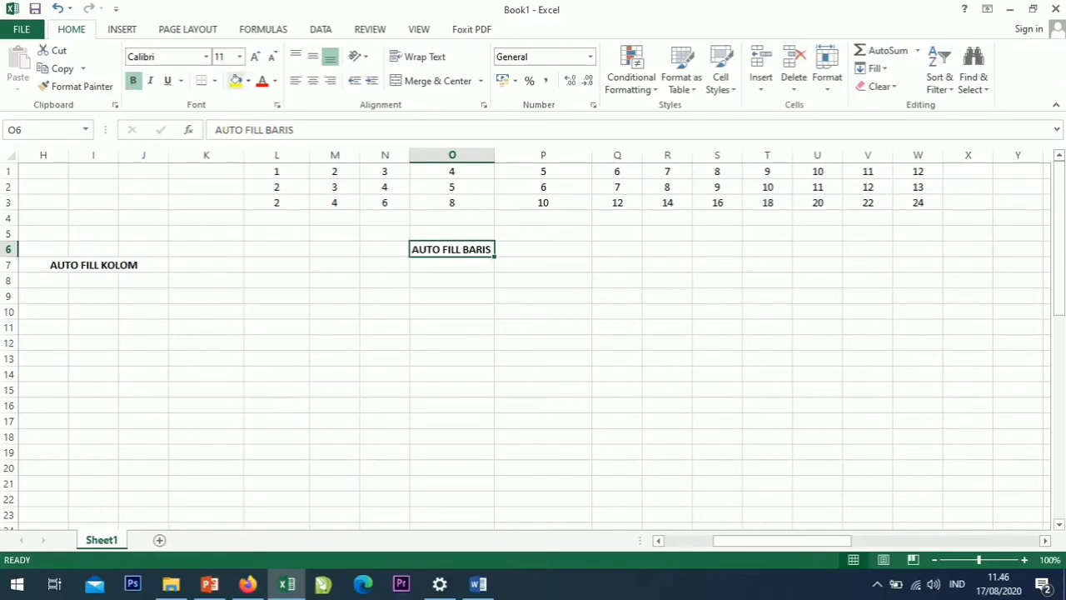
pyautogui.moveTo(452, 249); pyautogui.dragTo(543, 249)
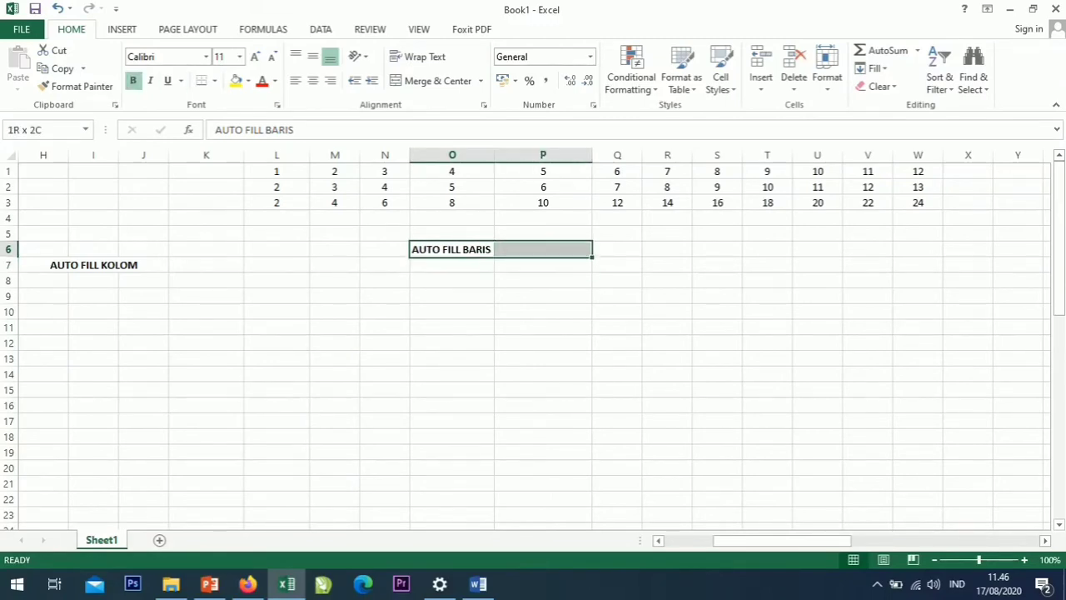
pyautogui.click(433, 81)
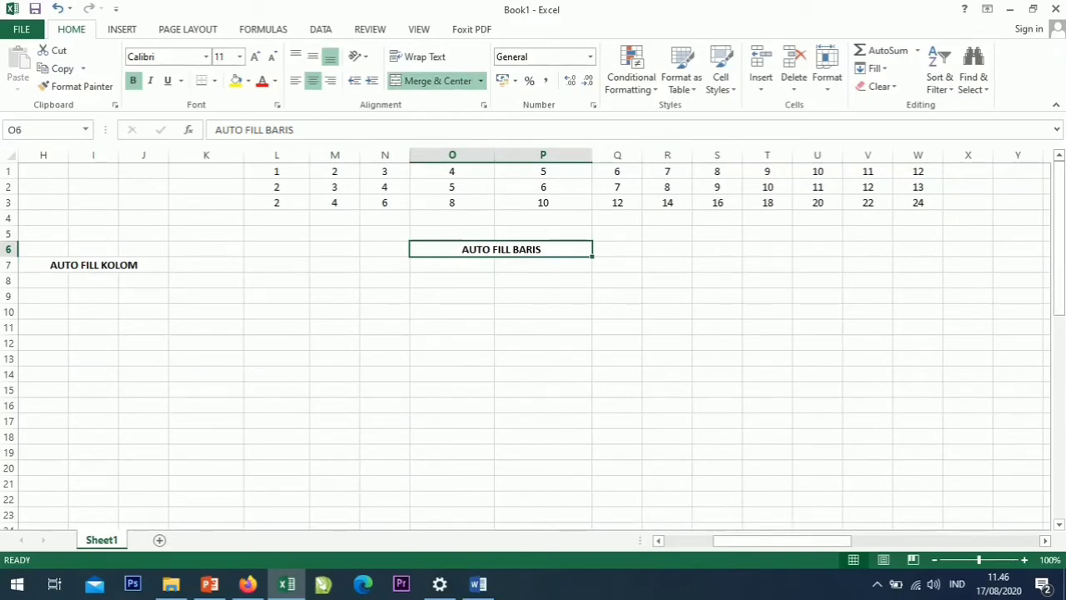
pyautogui.moveTo(780, 540); pyautogui.dragTo(728, 540)
pyautogui.click(43, 171)
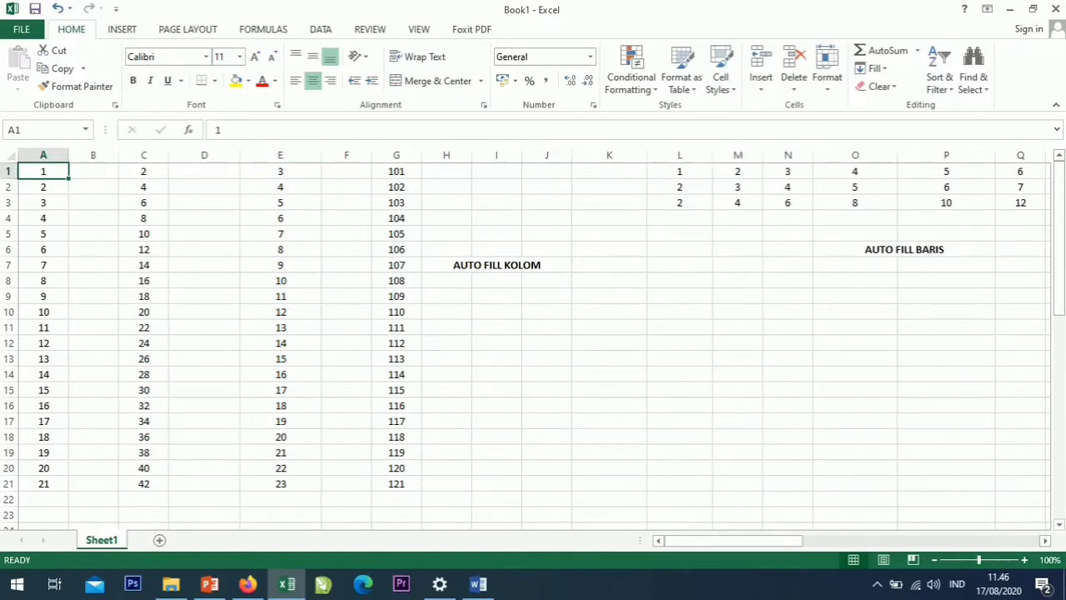
pyautogui.click(737, 358)
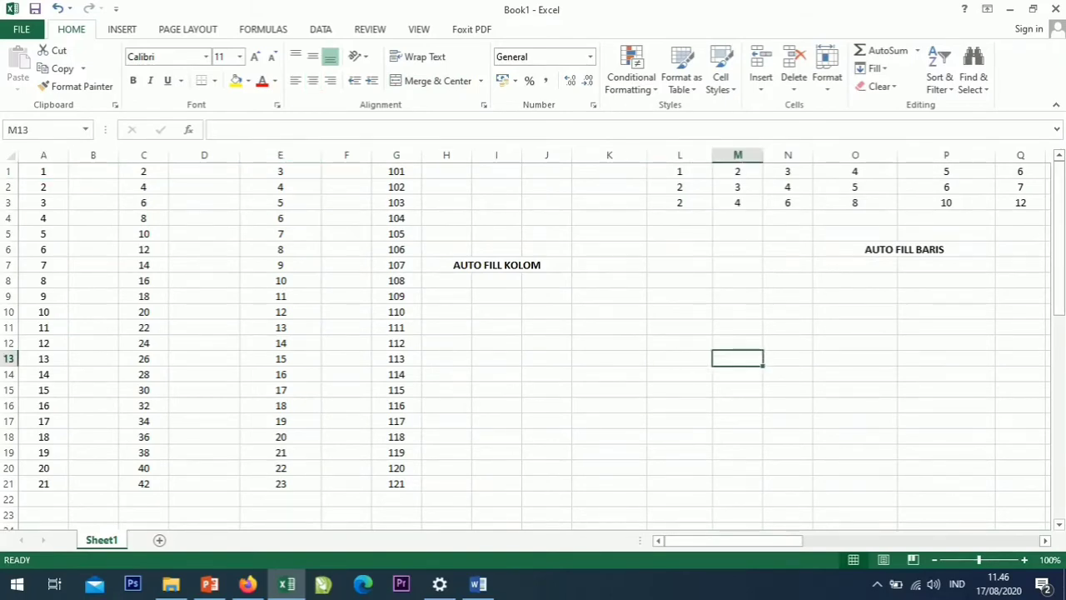
# - Enter the label MENGGUNAKAN DRAG AND DROP in cell M13
pyautogui.write('MEN')
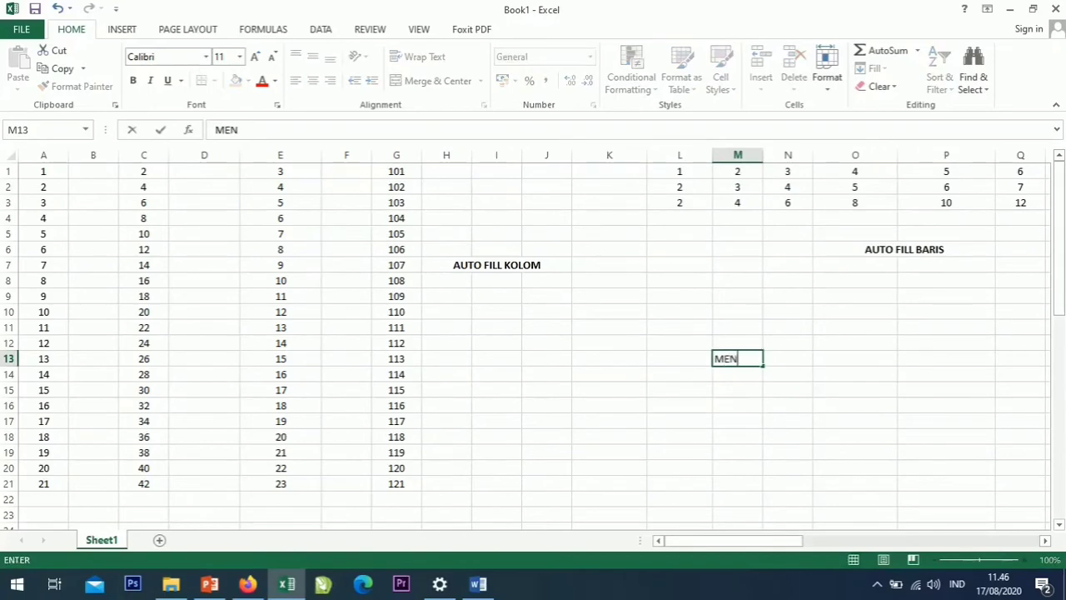
pyautogui.write('GGUNAKAN')
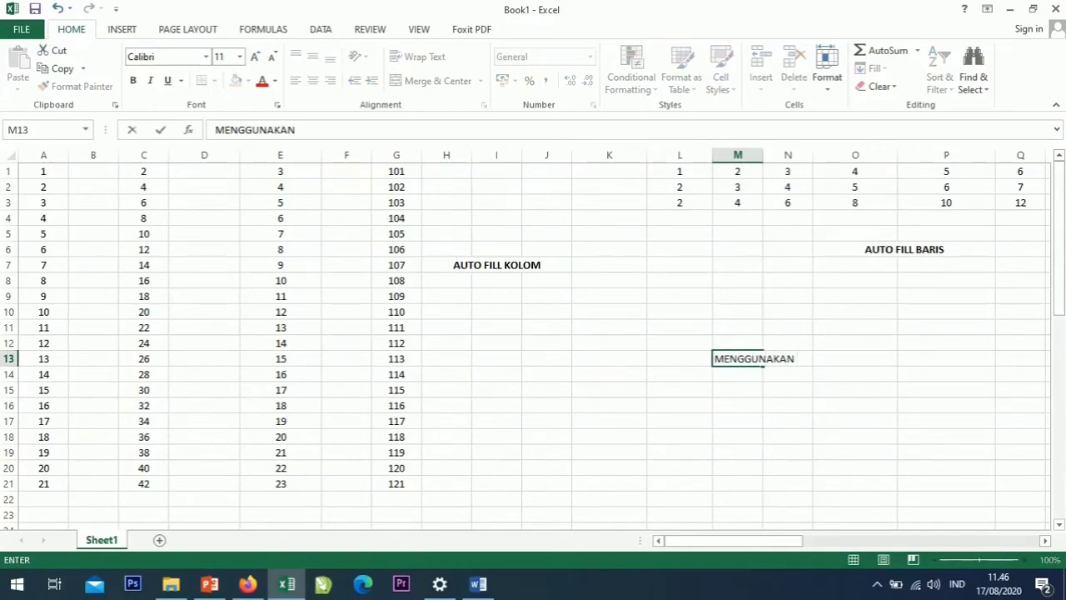
pyautogui.write(' DRAG AND DROP')
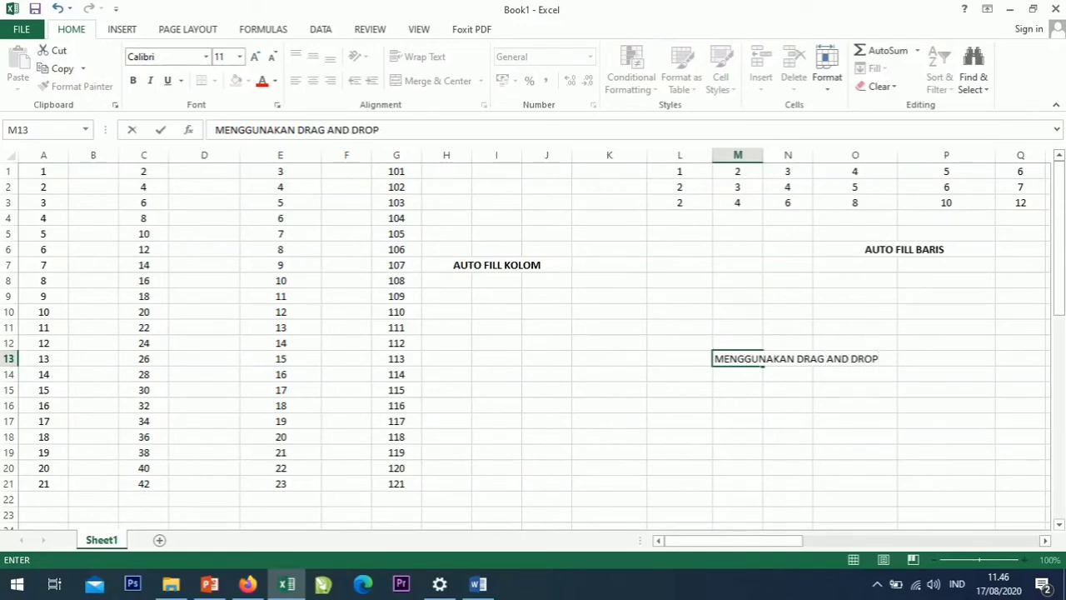
pyautogui.click(856, 343)
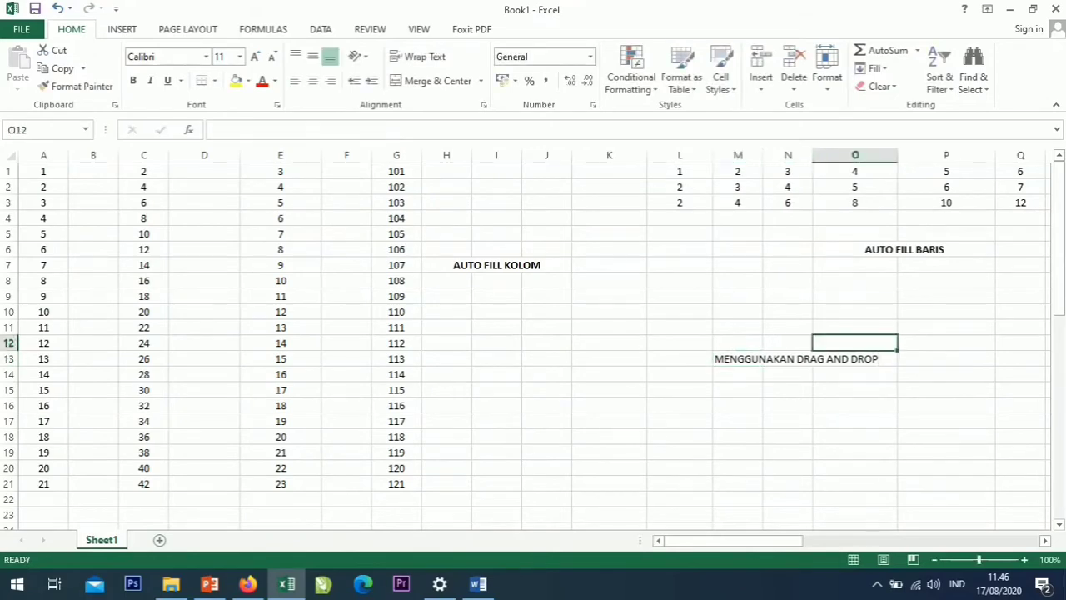
# - Make the MENGGUNAKAN DRAG AND DROP label bold and red, and merge and center it across M13:O13
pyautogui.moveTo(737, 358); pyautogui.dragTo(855, 358)
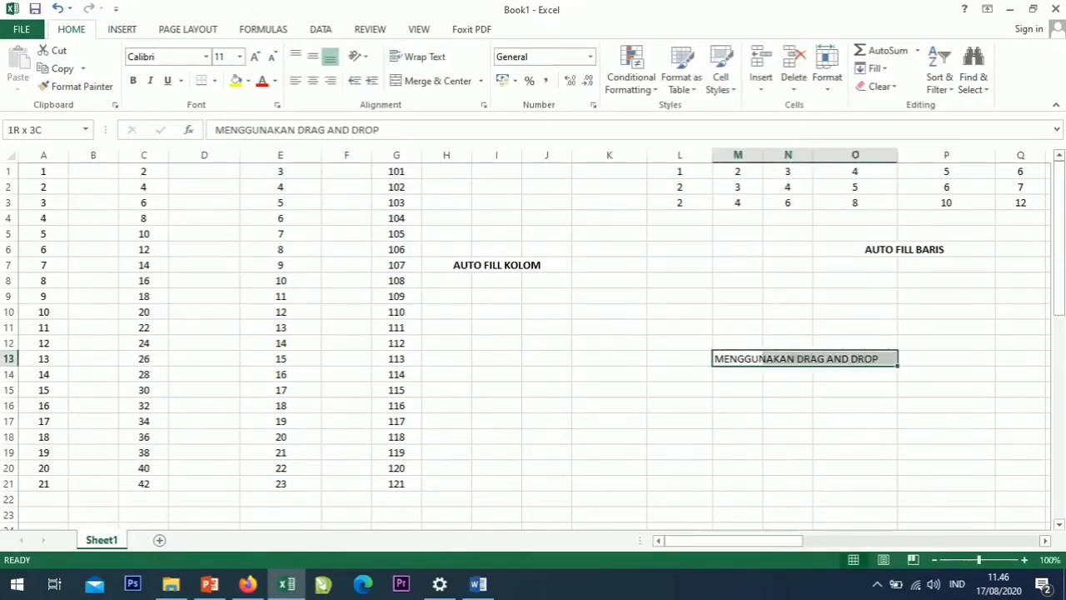
pyautogui.click(132, 80)
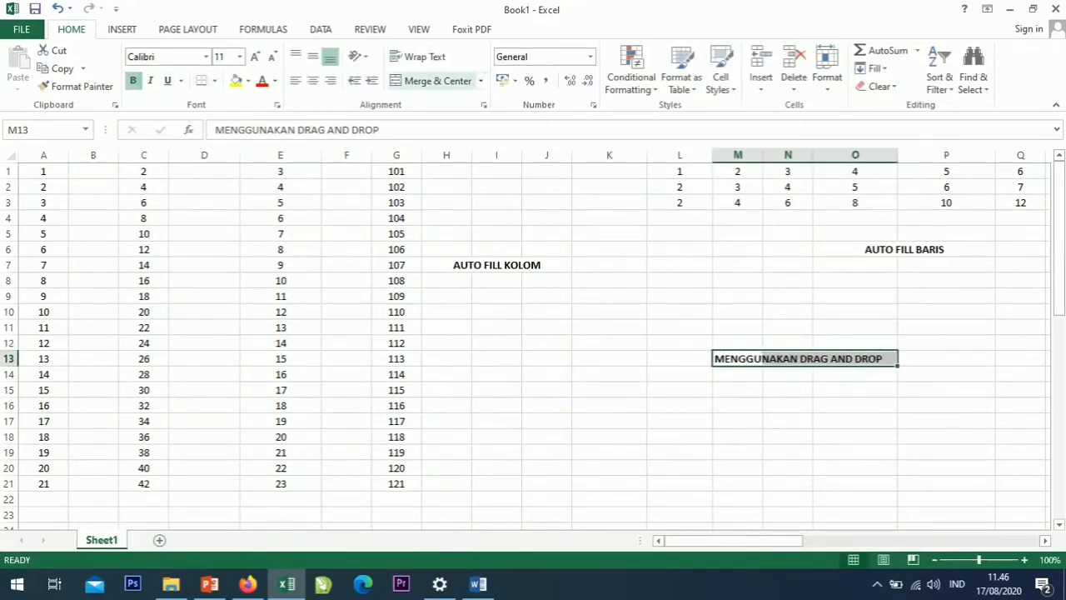
pyautogui.click(433, 81)
pyautogui.click(609, 374)
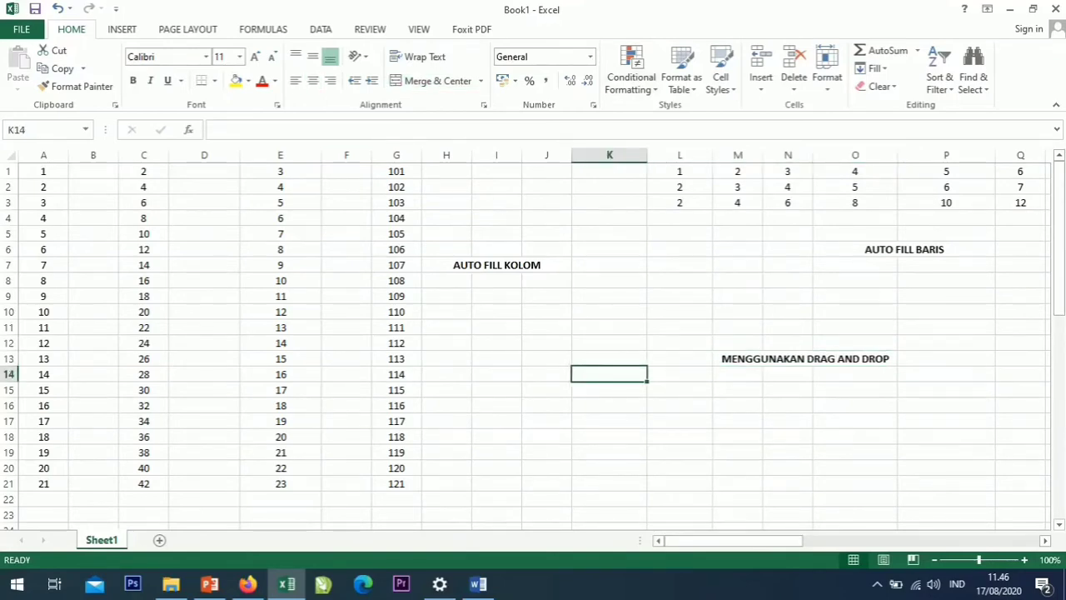
pyautogui.click(804, 359)
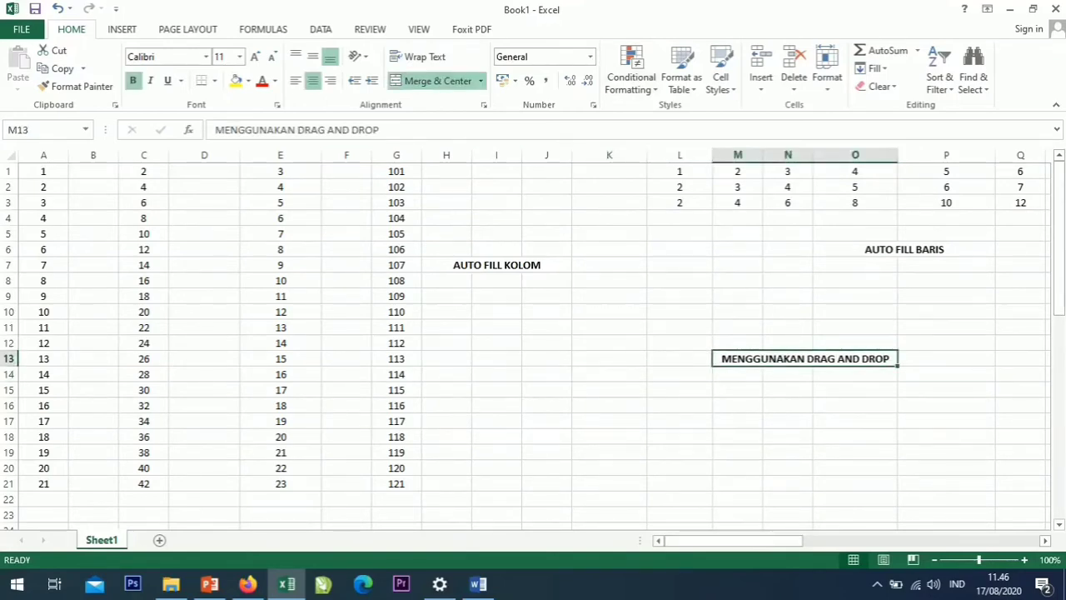
pyautogui.click(262, 81)
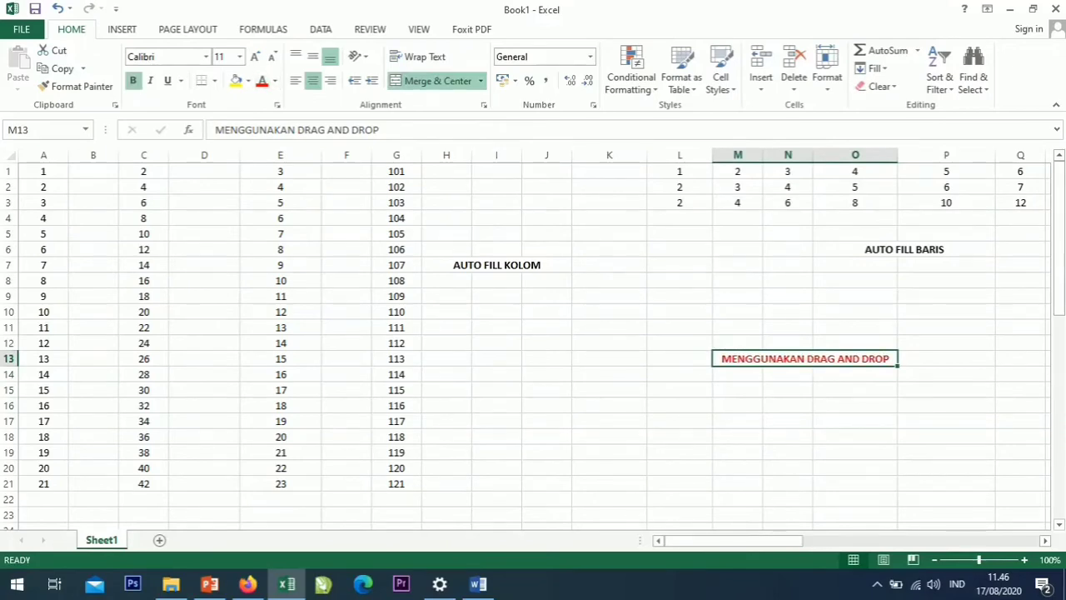
# - Add a new worksheet and enter the title AUTO FILL MENGGUNAKAN FITUR FILL in its cell A1
pyautogui.moveTo(733, 540); pyautogui.dragTo(761, 541)
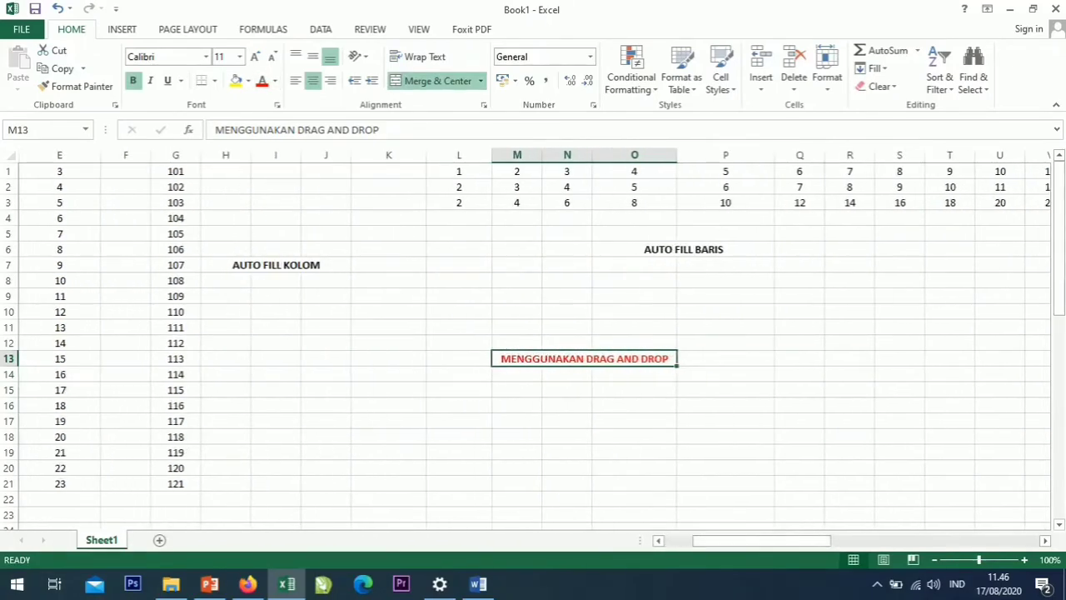
pyautogui.click(159, 540)
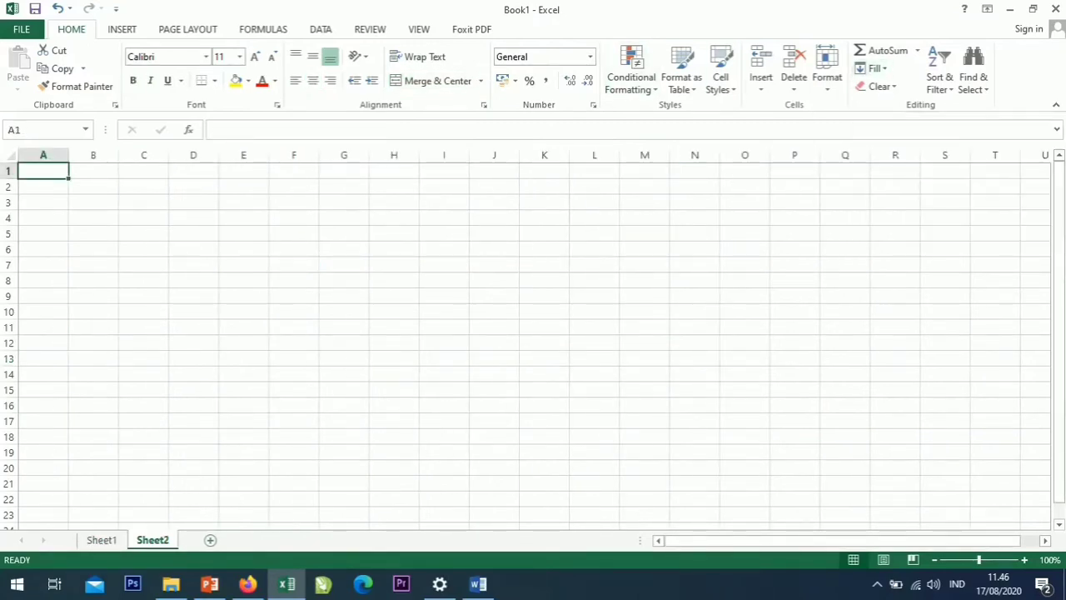
pyautogui.write('AUTO ')
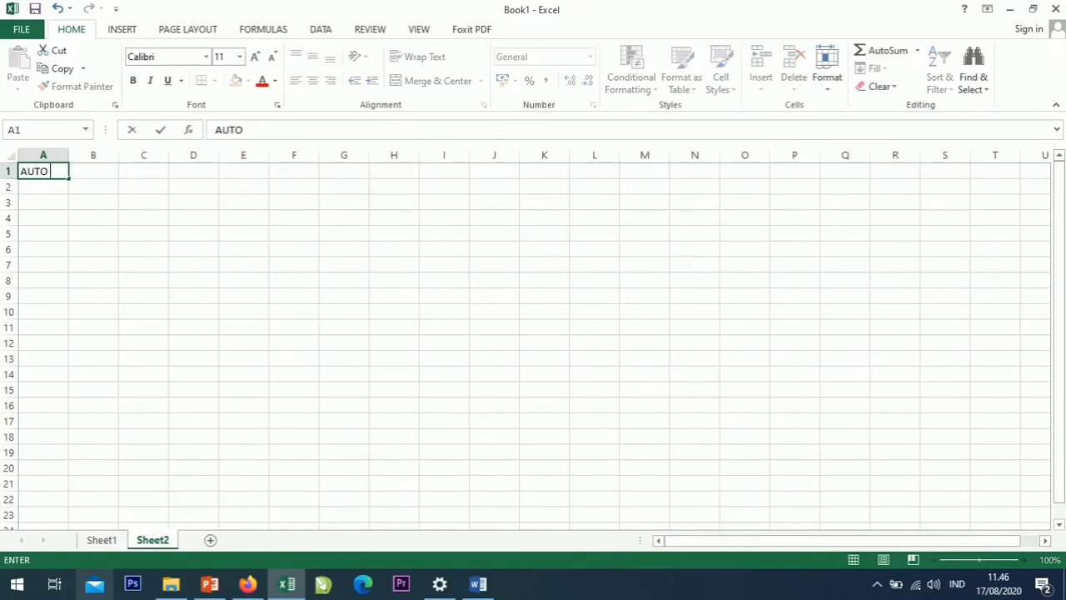
pyautogui.write('FILL MENGGU')
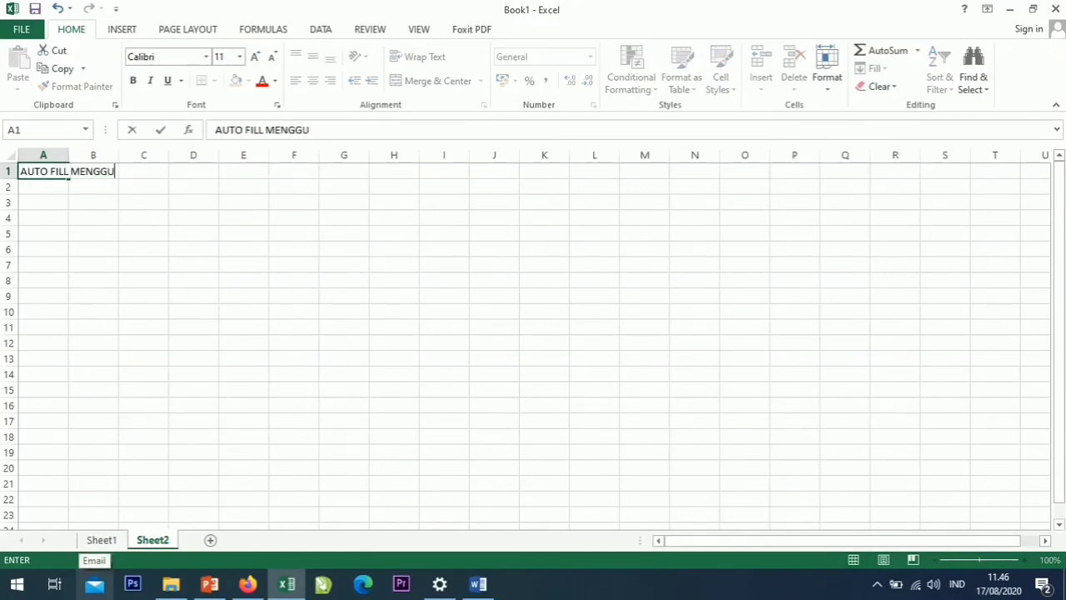
pyautogui.write('NAKAN FITU')
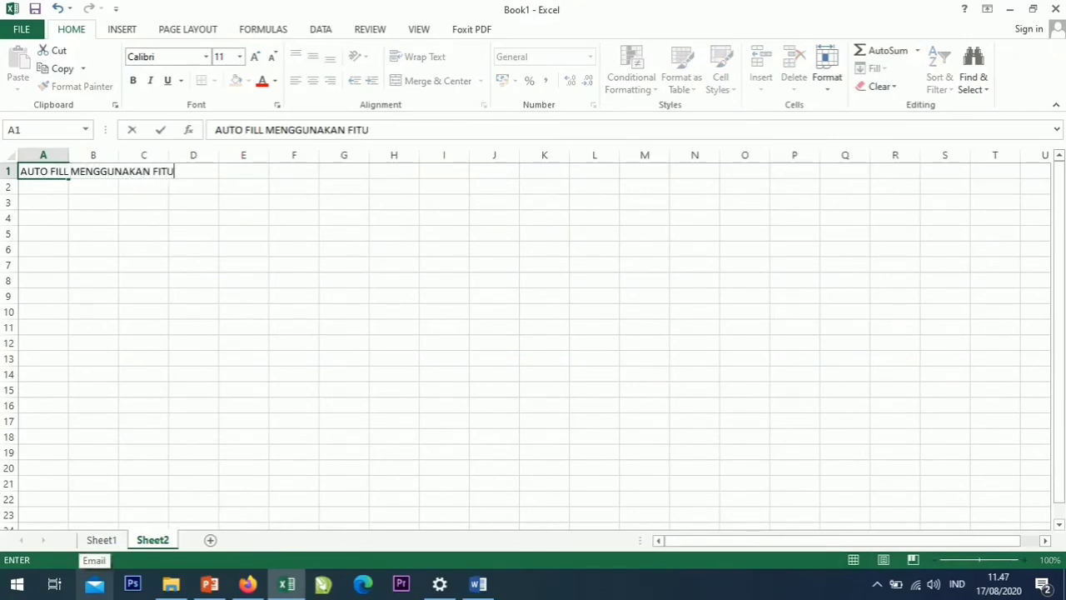
pyautogui.write('R FILL')
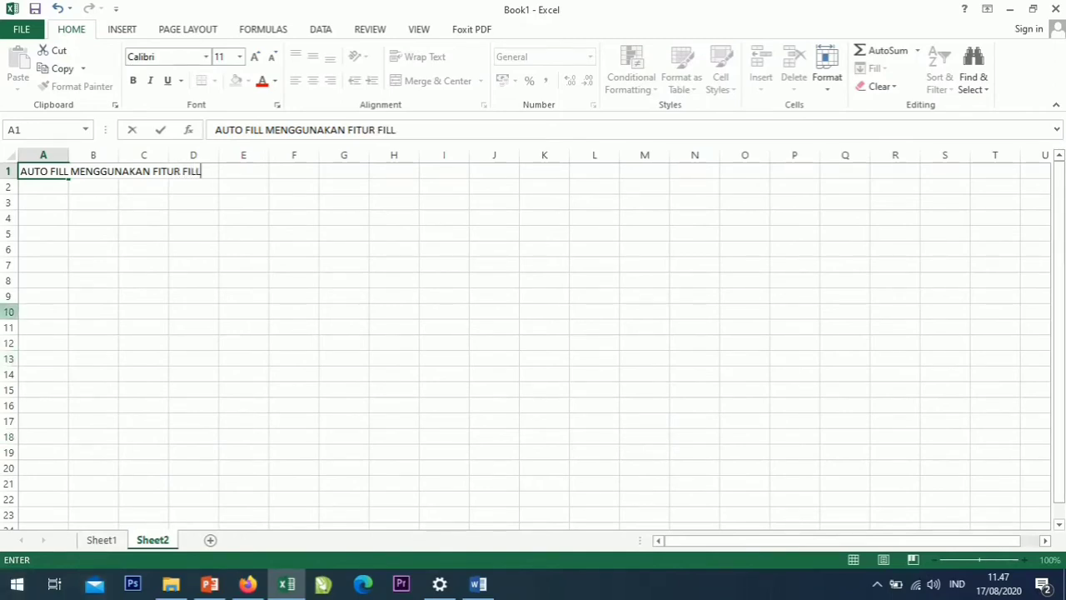
pyautogui.click(41, 233)
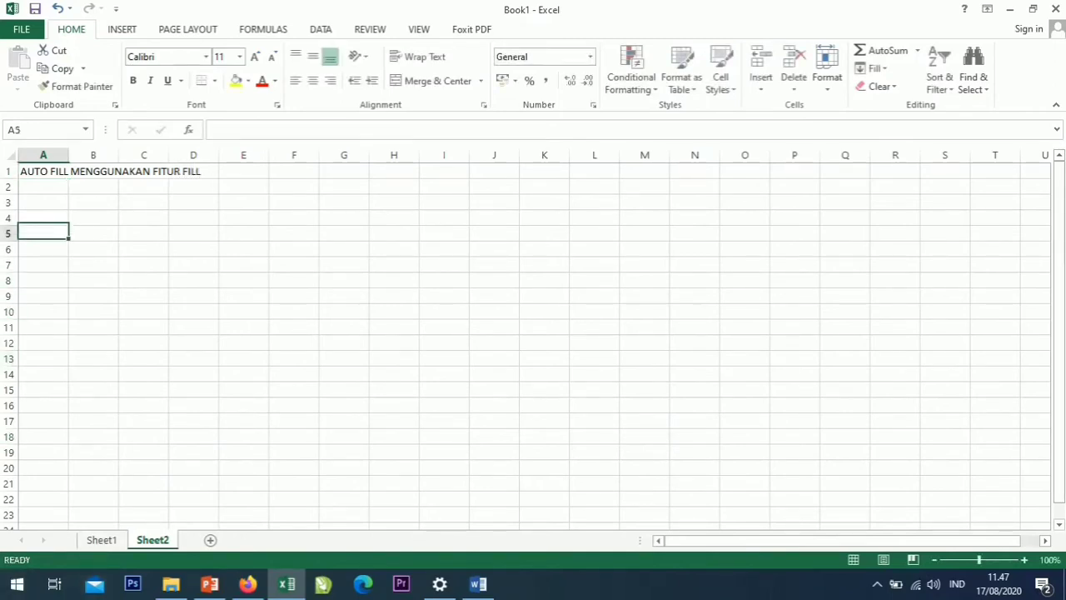
# - Merge and center the title across A1:E1 and make it bold
pyautogui.moveTo(41, 171); pyautogui.dragTo(243, 172)
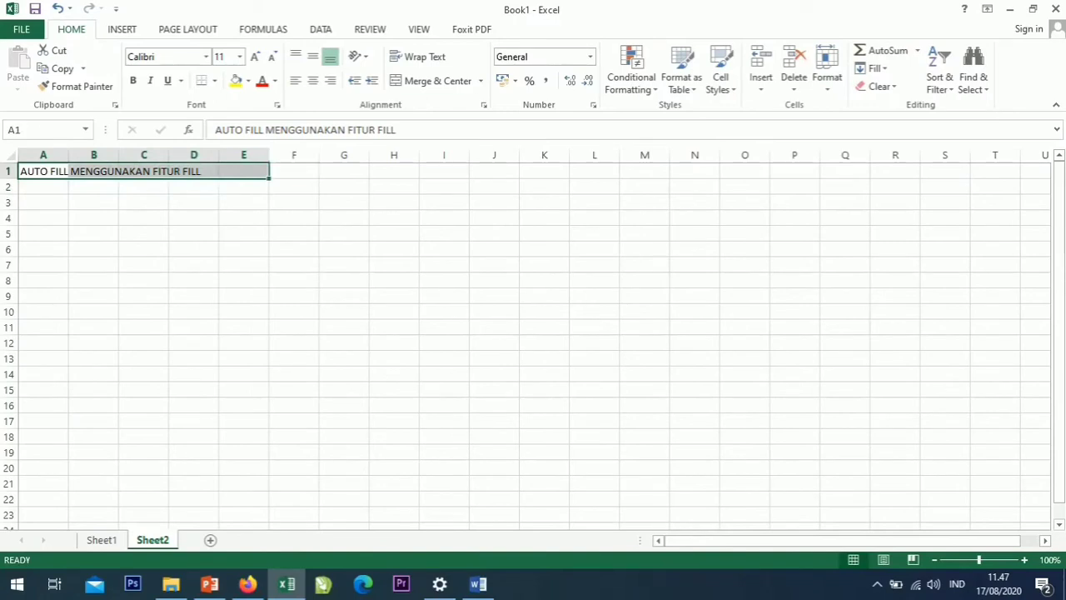
pyautogui.click(433, 81)
pyautogui.click(132, 81)
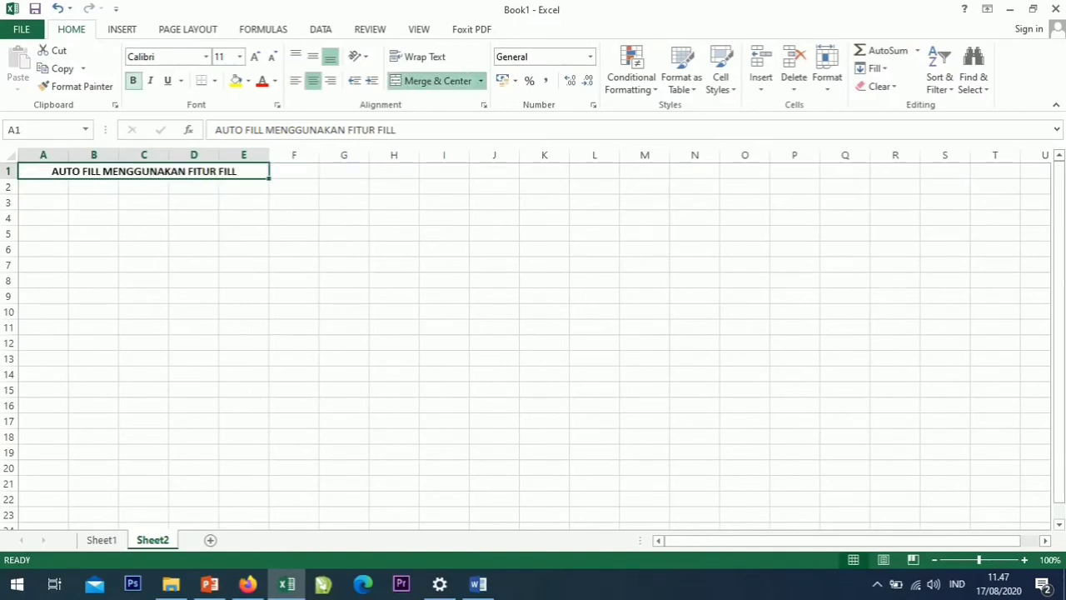
# - Enter the starting value 1 in cell A3
pyautogui.click(43, 203)
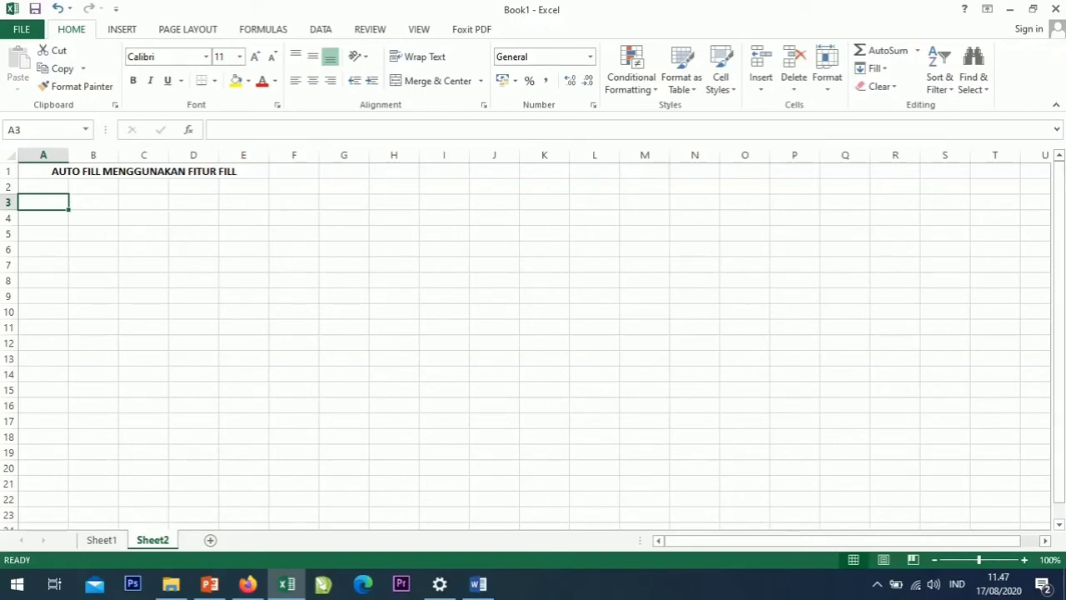
pyautogui.write('1')
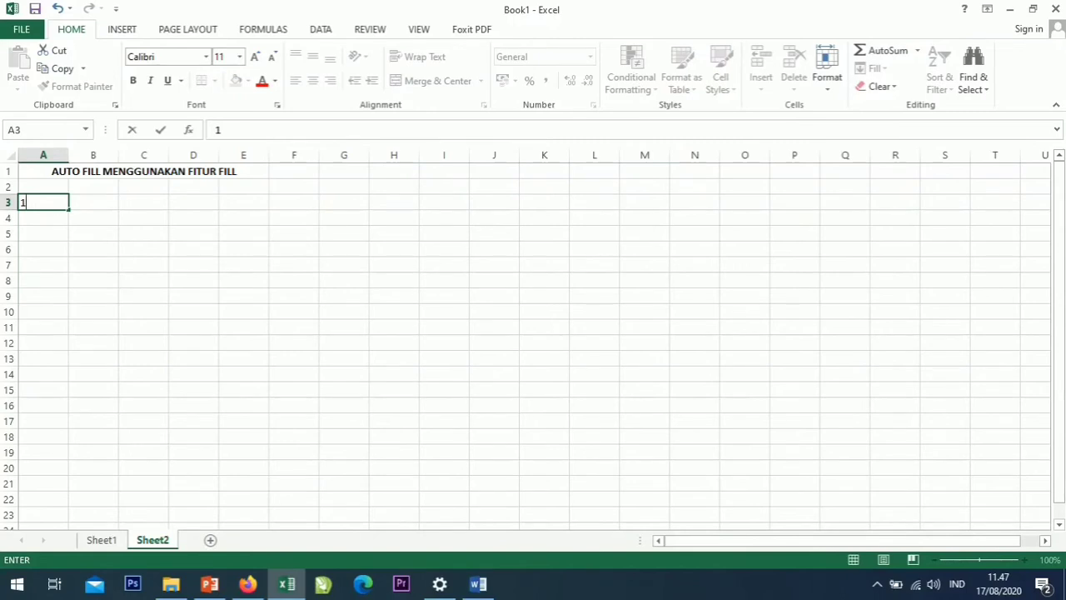
pyautogui.press('Return')
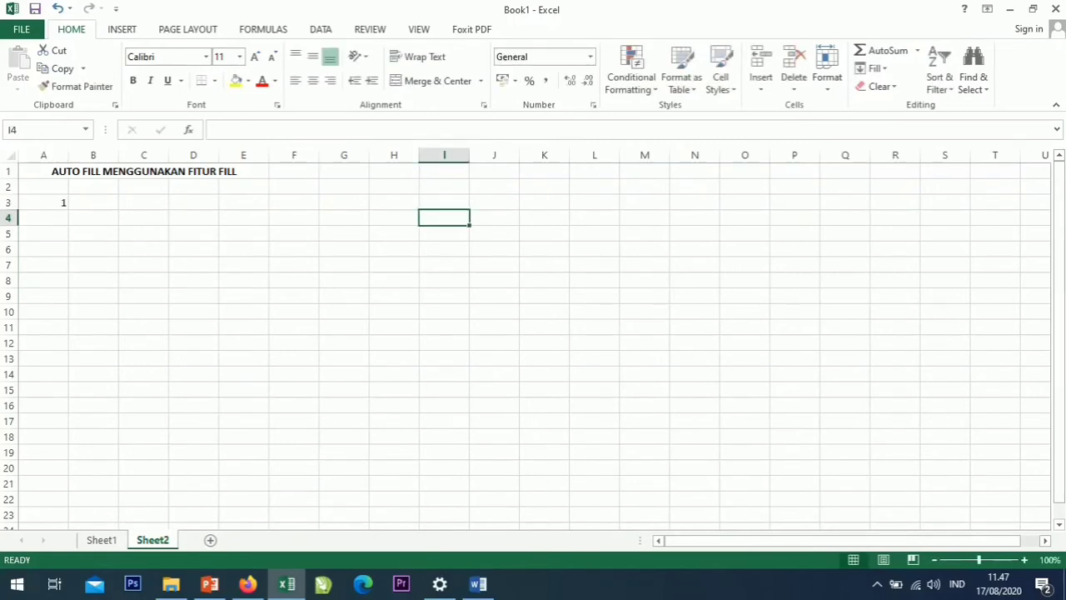
# - Fill a linear series along the row from A3 with step value 1 and stop value 50
pyautogui.click(43, 526)
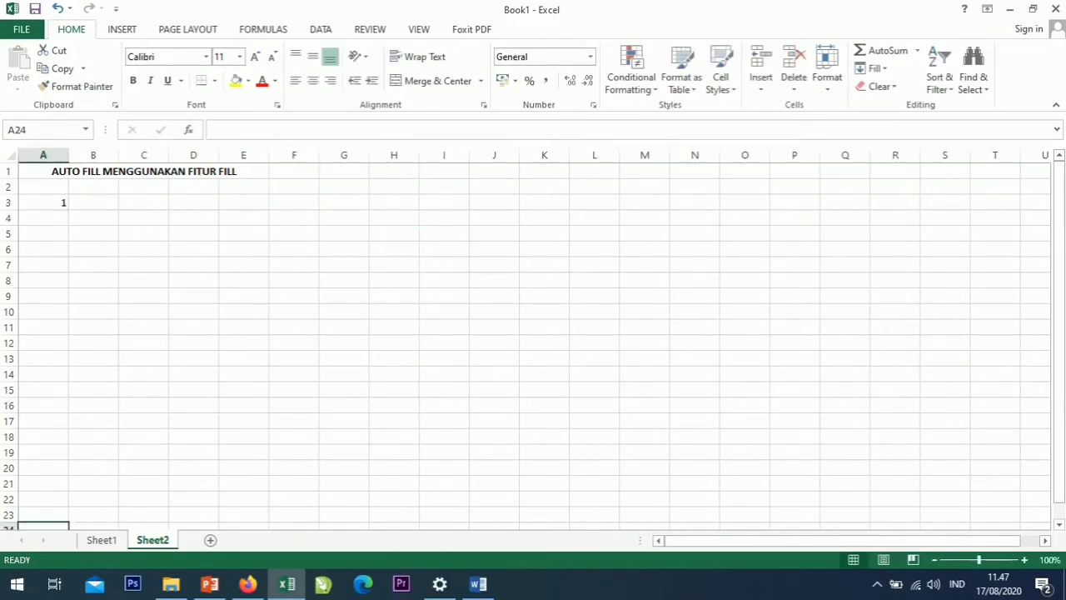
pyautogui.click(44, 202)
pyautogui.click(494, 202)
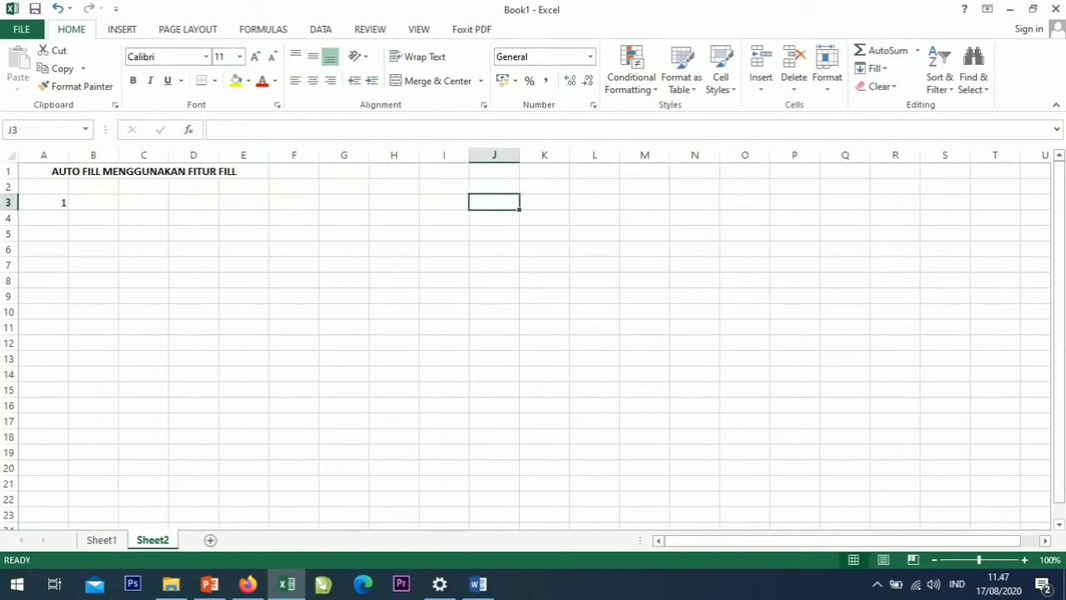
pyautogui.click(43, 202)
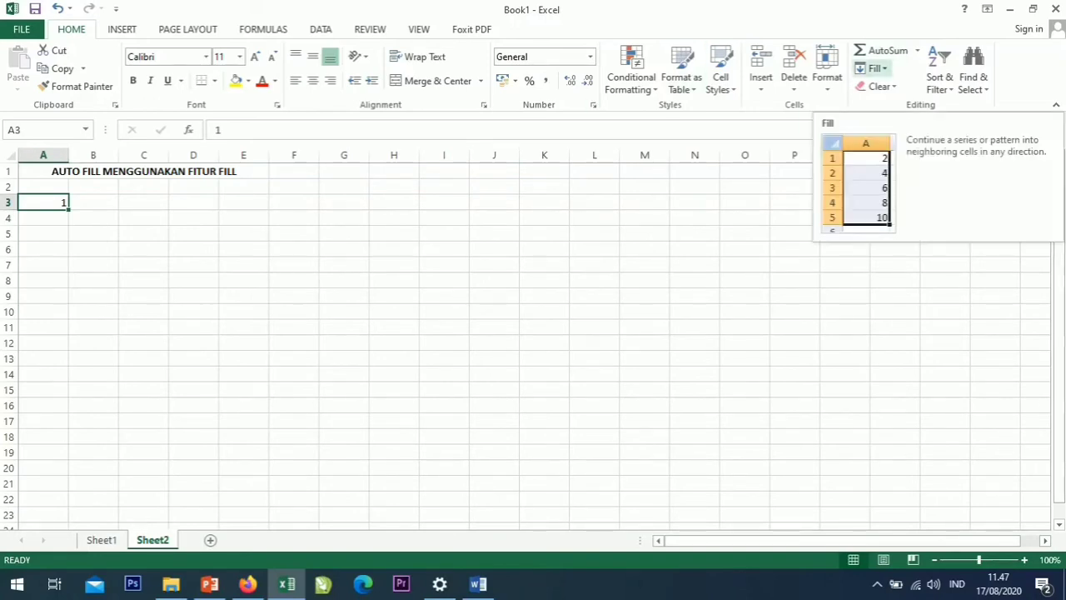
pyautogui.click(873, 68)
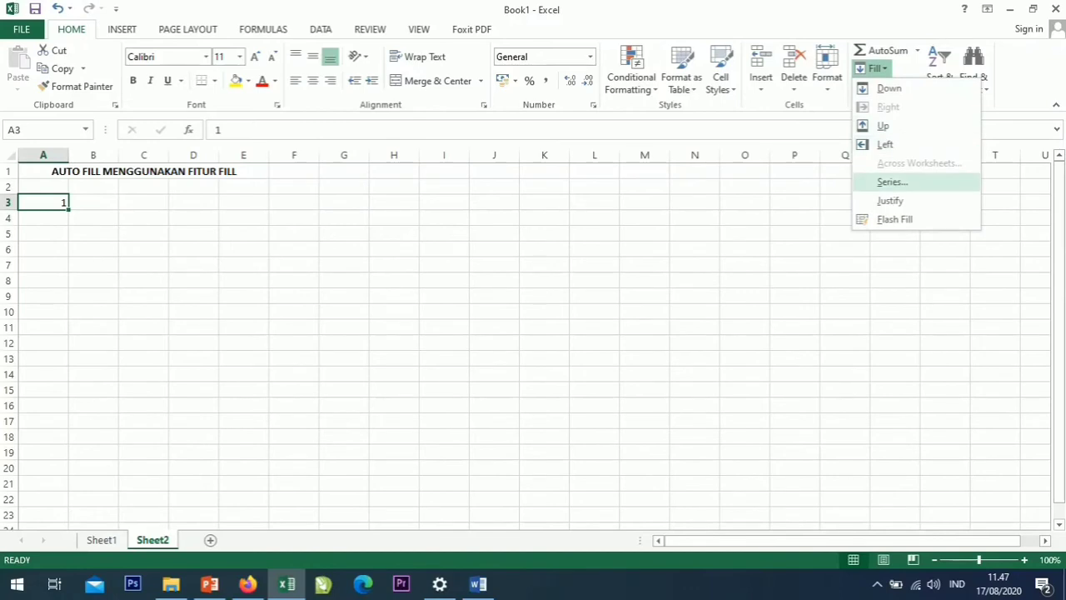
pyautogui.click(891, 182)
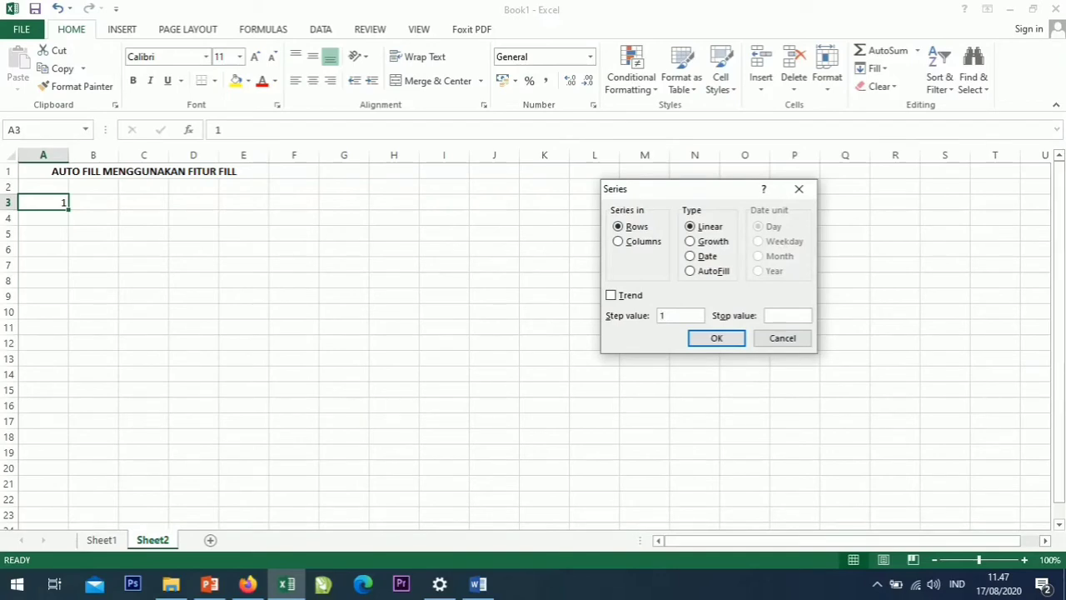
pyautogui.click(787, 316)
pyautogui.write('1')
pyautogui.press('BackSpace')
pyautogui.press('BackSpace')
pyautogui.write('50')
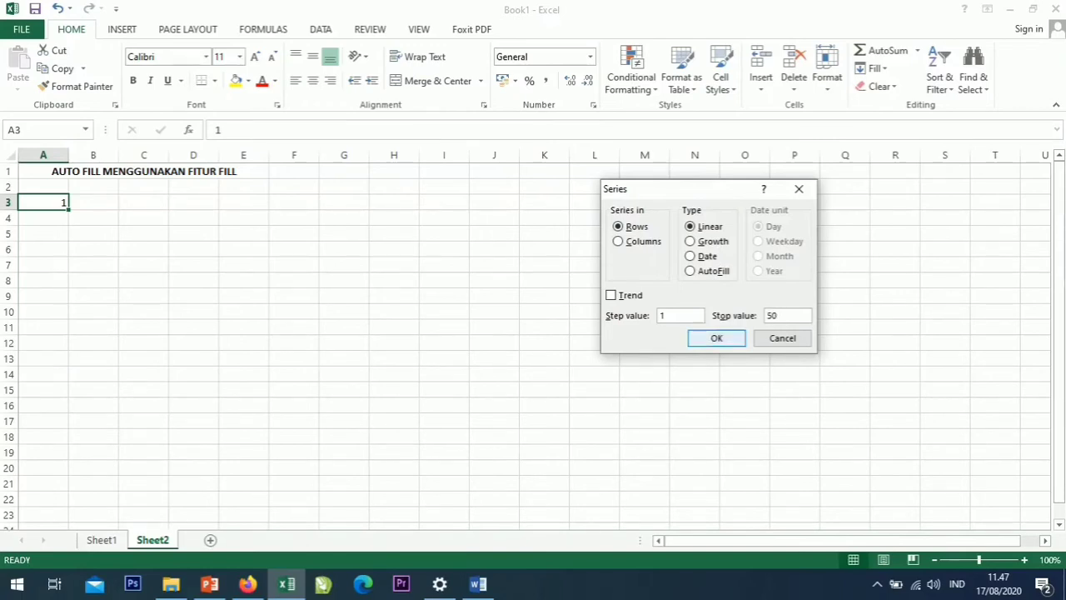
pyautogui.press('Return')
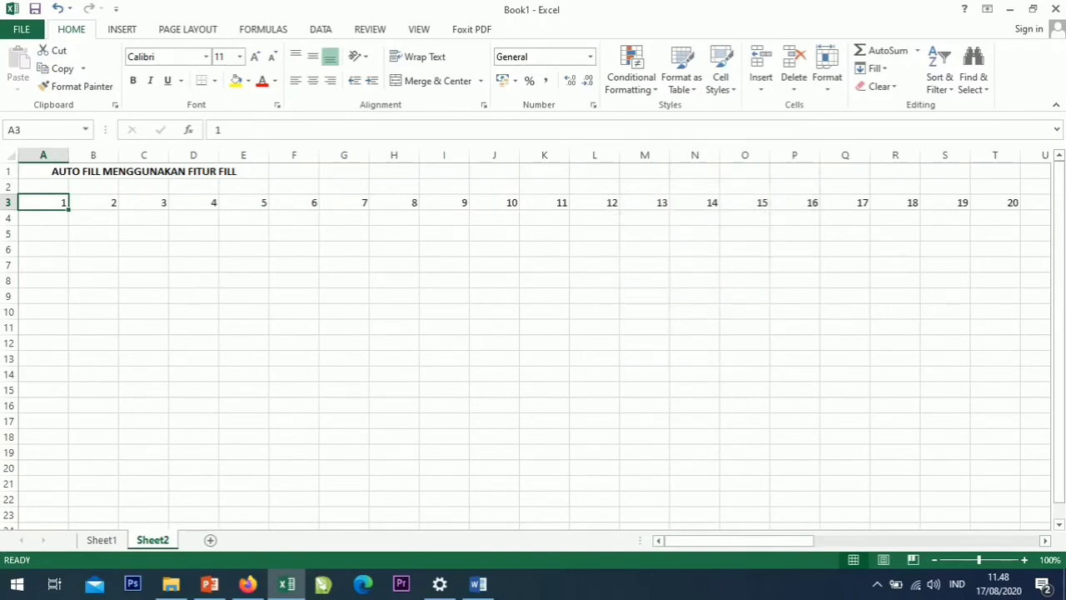
# - Examine the filled series along row 3 from its first cell to its end and return to A3
pyautogui.press('Right')
pyautogui.press('Right')
pyautogui.press('Right')
pyautogui.press('Right')
pyautogui.press('Right')
pyautogui.press('Right')
pyautogui.press('Left')
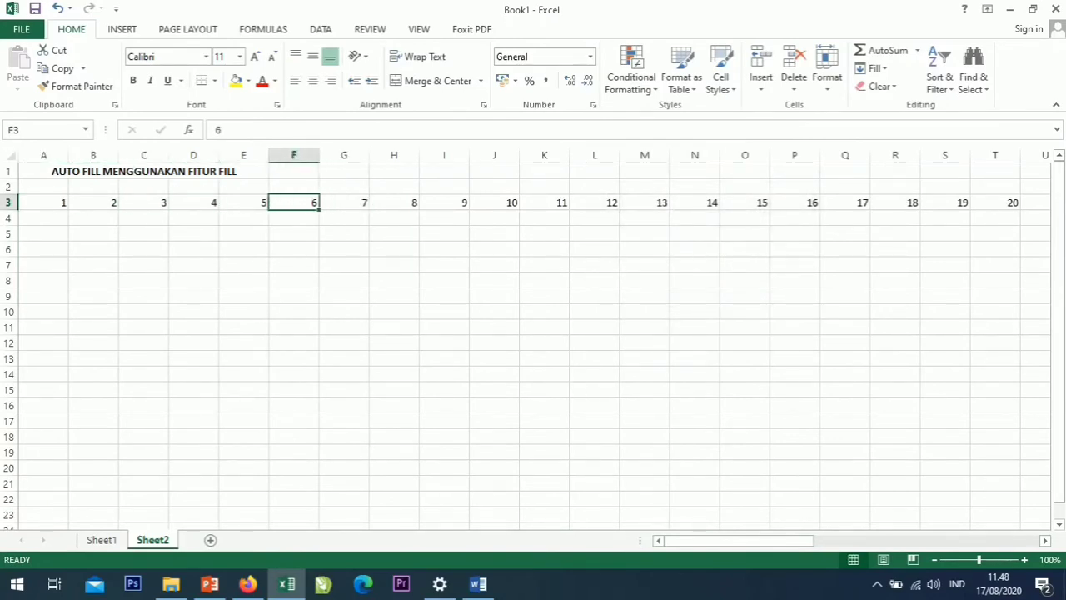
pyautogui.press('Home')
pyautogui.press('Right')
pyautogui.press('Right')
pyautogui.press('Right')
pyautogui.press('Right')
pyautogui.press('Right')
pyautogui.press('Right')
pyautogui.press('Right')
pyautogui.press('Right')
pyautogui.press('Right')
pyautogui.press('Right')
pyautogui.press('Right')
pyautogui.press('Right')
pyautogui.press('Right')
pyautogui.press('Right')
pyautogui.press('Right')
pyautogui.press('Right')
pyautogui.press('Right')
pyautogui.press('Right')
pyautogui.press('Right')
pyautogui.press('Right')
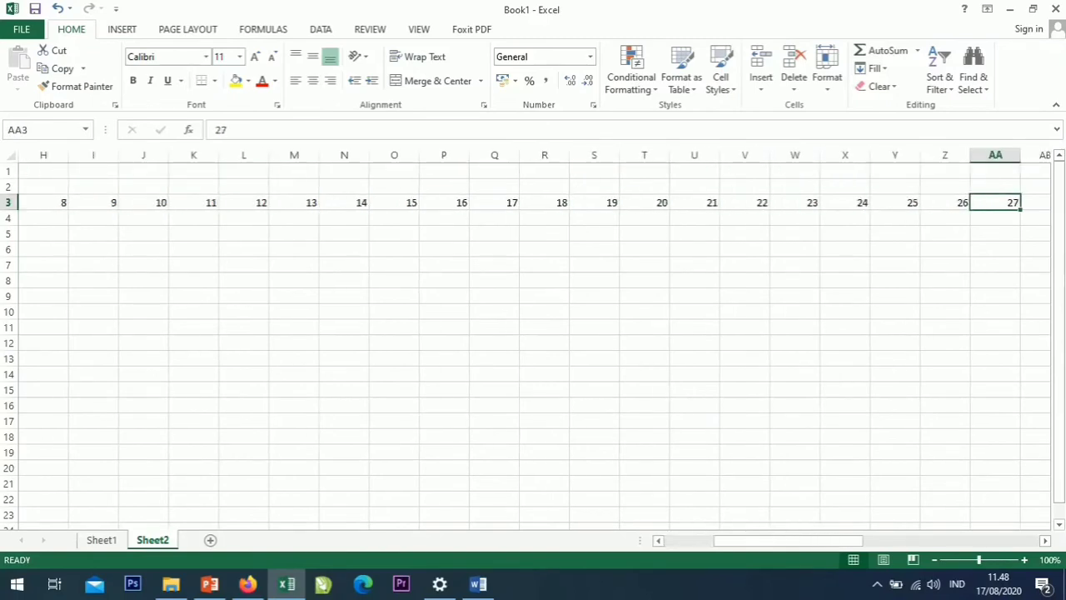
pyautogui.press('Right')
pyautogui.press('Right')
pyautogui.press('Right')
pyautogui.press('Right')
pyautogui.press('Right')
pyautogui.press('Right')
pyautogui.press('Right')
pyautogui.press('Right')
pyautogui.press('Right')
pyautogui.press('Right')
pyautogui.press('Right')
pyautogui.press('Right')
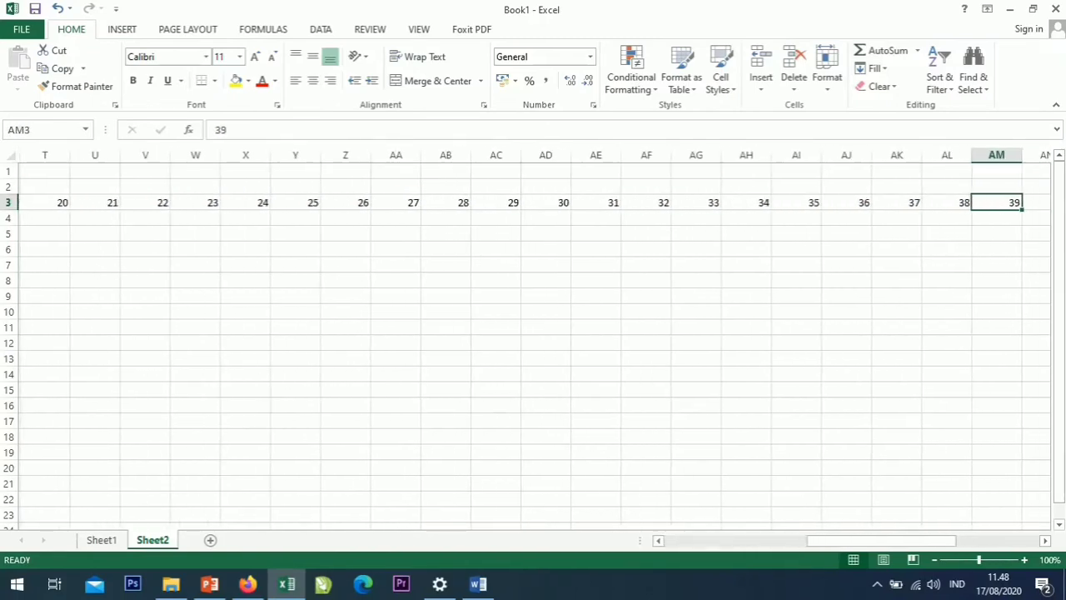
pyautogui.press('Right')
pyautogui.press('Right')
pyautogui.press('Right')
pyautogui.press('Right')
pyautogui.press('Right')
pyautogui.press('Right')
pyautogui.press('Right')
pyautogui.press('Right')
pyautogui.press('Right')
pyautogui.press('Right')
pyautogui.press('Right')
pyautogui.press('Right')
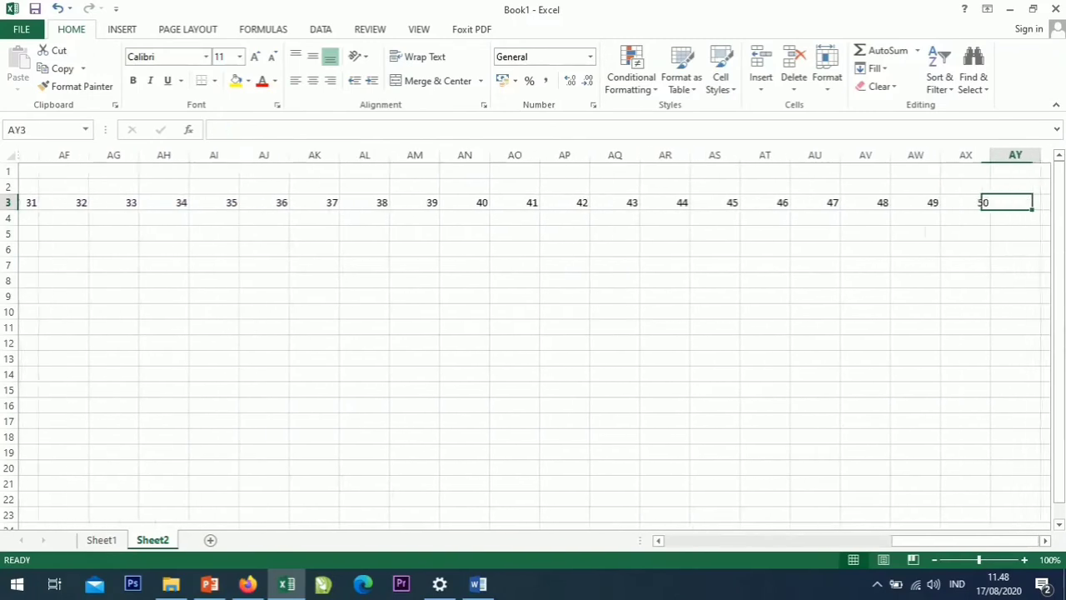
pyautogui.press('Left')
pyautogui.press('Left')
pyautogui.press('Left')
pyautogui.press('Left')
pyautogui.press('Left')
pyautogui.press('Left')
pyautogui.press('Left')
pyautogui.press('Left')
pyautogui.press('Left')
pyautogui.press('Left')
pyautogui.press('Left')
pyautogui.press('Left')
pyautogui.press('Left')
pyautogui.press('Left')
pyautogui.press('Left')
pyautogui.press('Left')
pyautogui.press('Left')
pyautogui.press('Left')
pyautogui.press('Left')
pyautogui.press('Left')
pyautogui.press('Left')
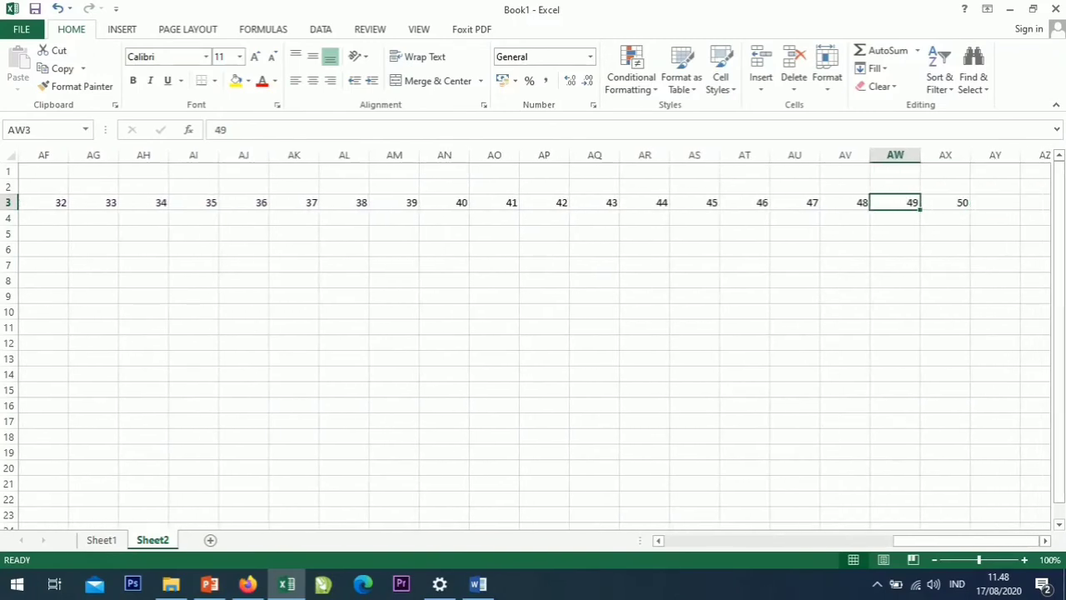
pyautogui.press('Left')
pyautogui.press('Left')
pyautogui.press('Left')
pyautogui.press('Left')
pyautogui.press('Left')
pyautogui.press('Left')
pyautogui.press('Left')
pyautogui.press('Left')
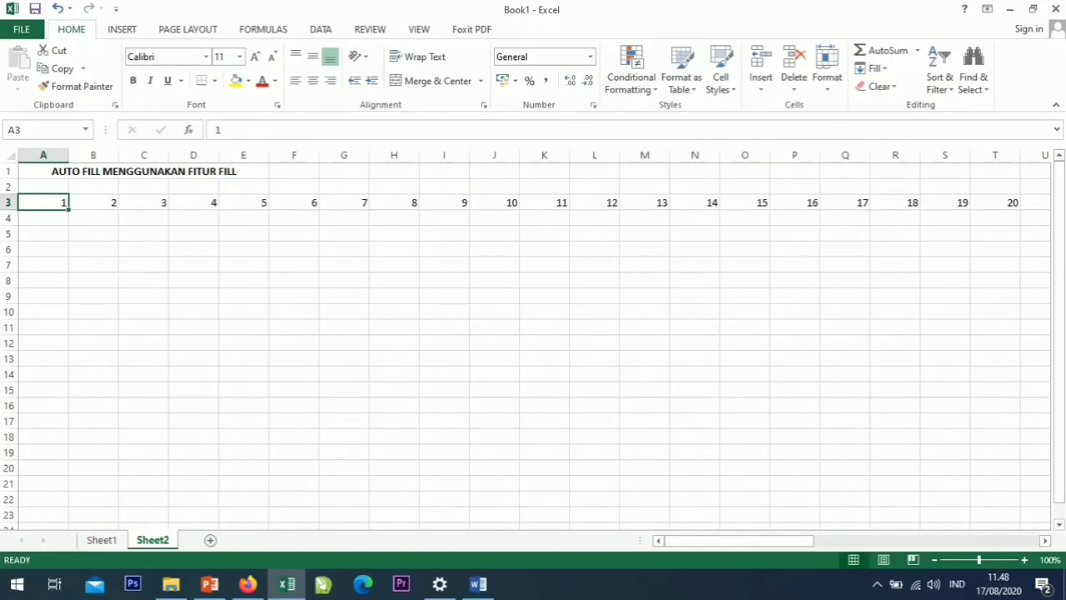
# - Fill a linear series down column A from A3 with step value 1 and stop value 30, and check its last cell
pyautogui.click(873, 68)
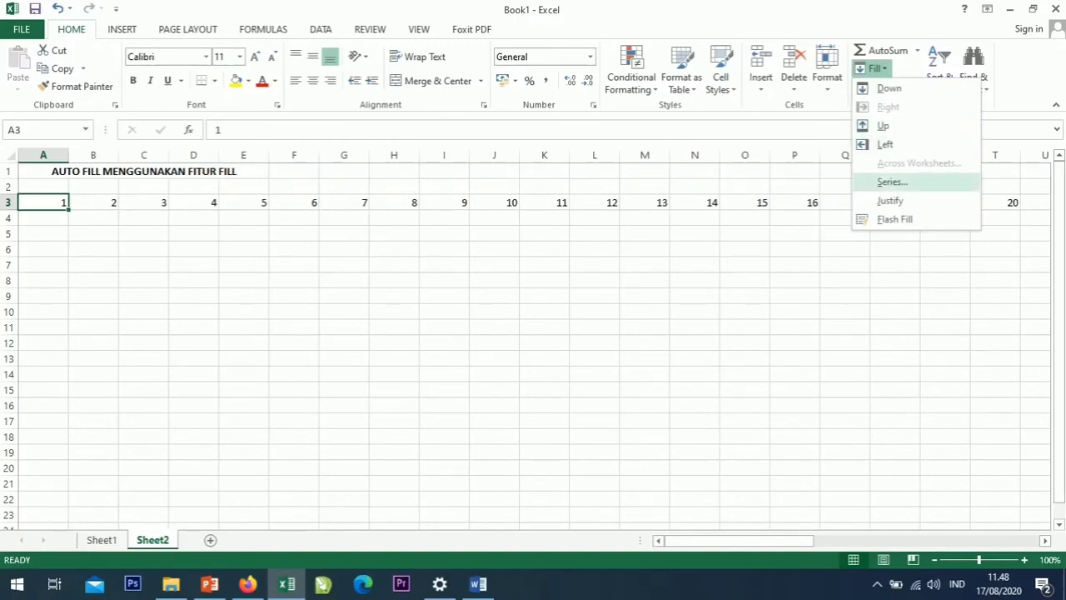
pyautogui.click(891, 181)
pyautogui.hotkey('alt', 'c')
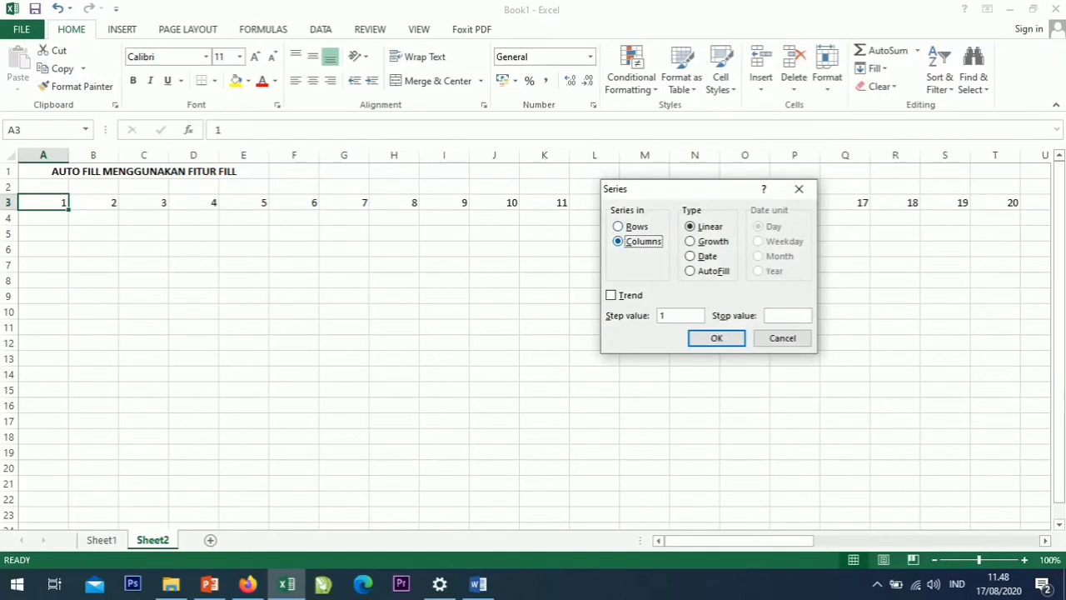
pyautogui.hotkey('alt', 'o')
pyautogui.write('30')
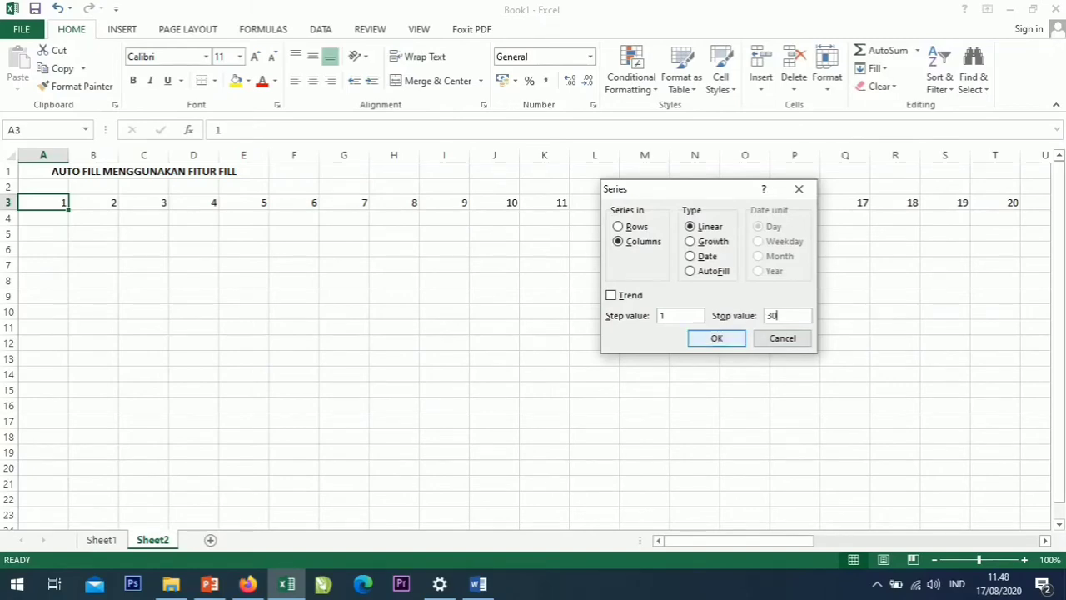
pyautogui.press('Return')
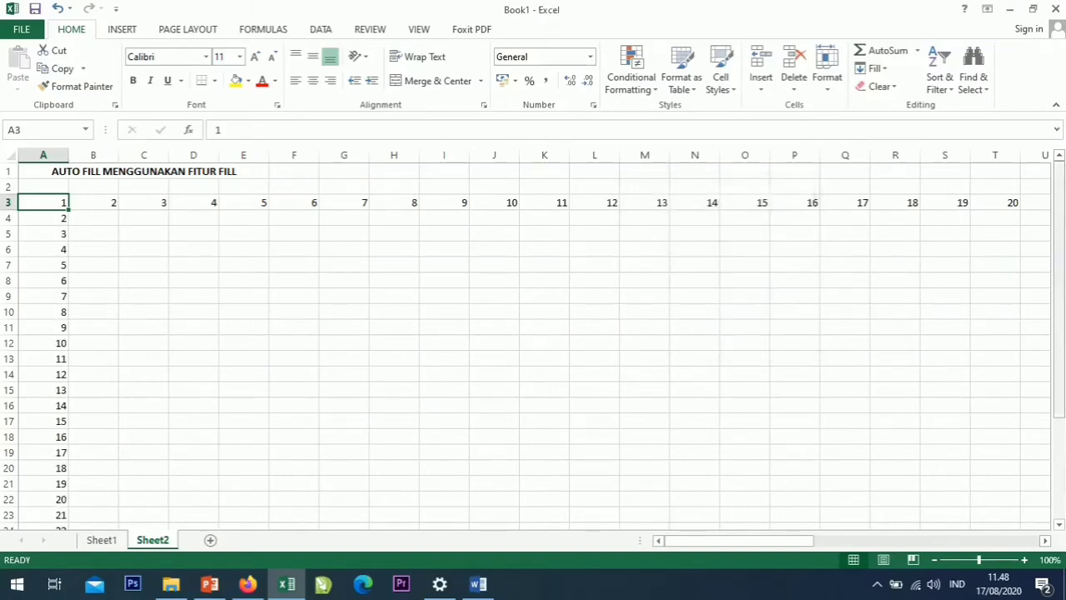
pyautogui.moveTo(1058, 200); pyautogui.dragTo(1058, 300)
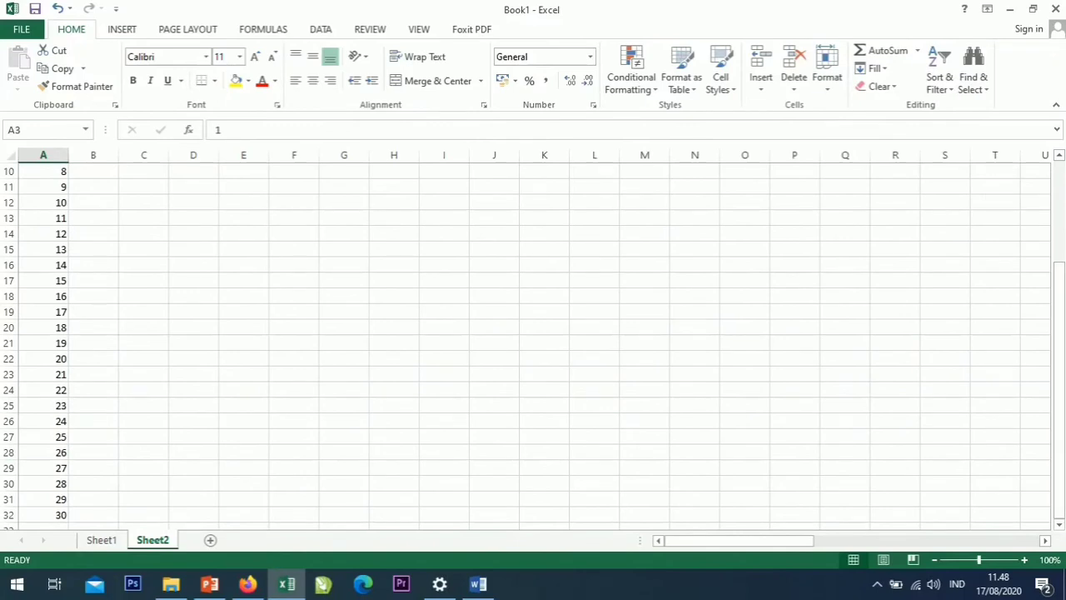
pyautogui.hotkey('ctrl', 'Down')
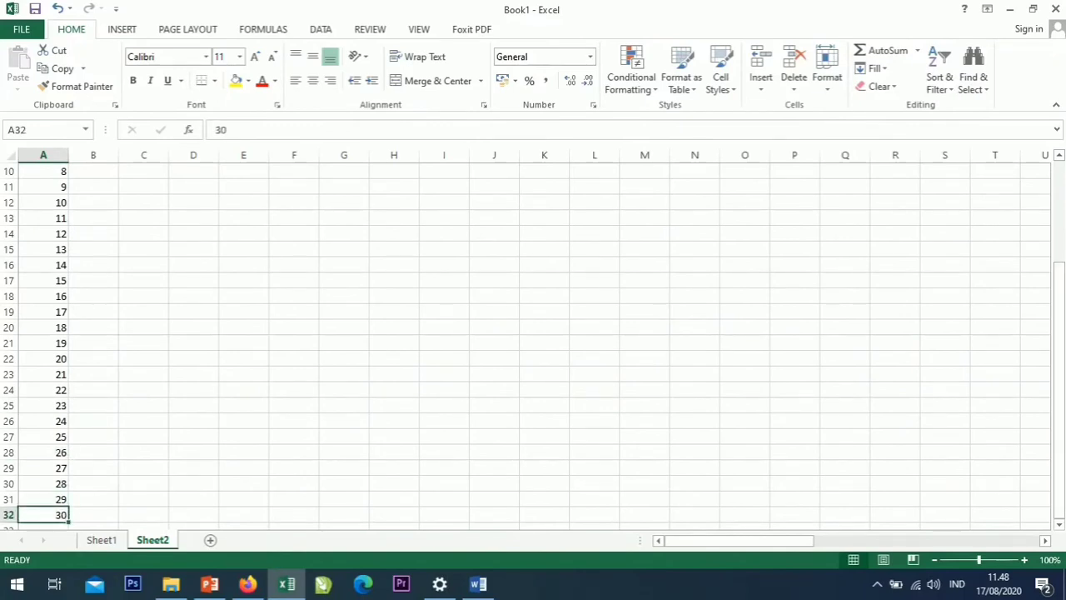
pyautogui.moveTo(1058, 316); pyautogui.dragTo(1058, 213)
pyautogui.click(43, 203)
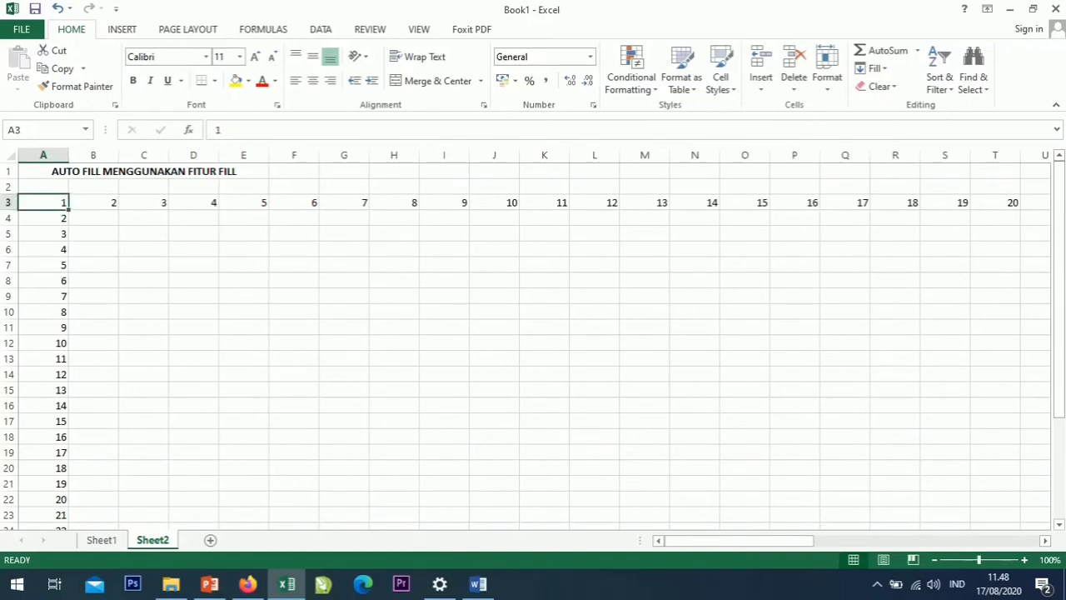
# - Enter the starting value 2 in cell C5 for another series
pyautogui.click(93, 202)
pyautogui.click(143, 233)
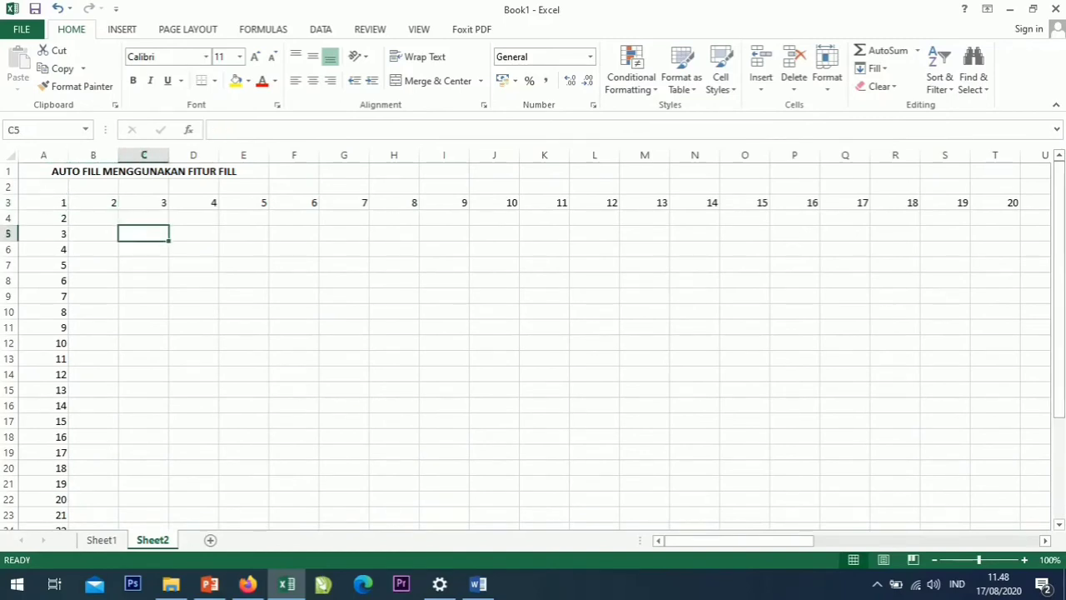
pyautogui.write('2')
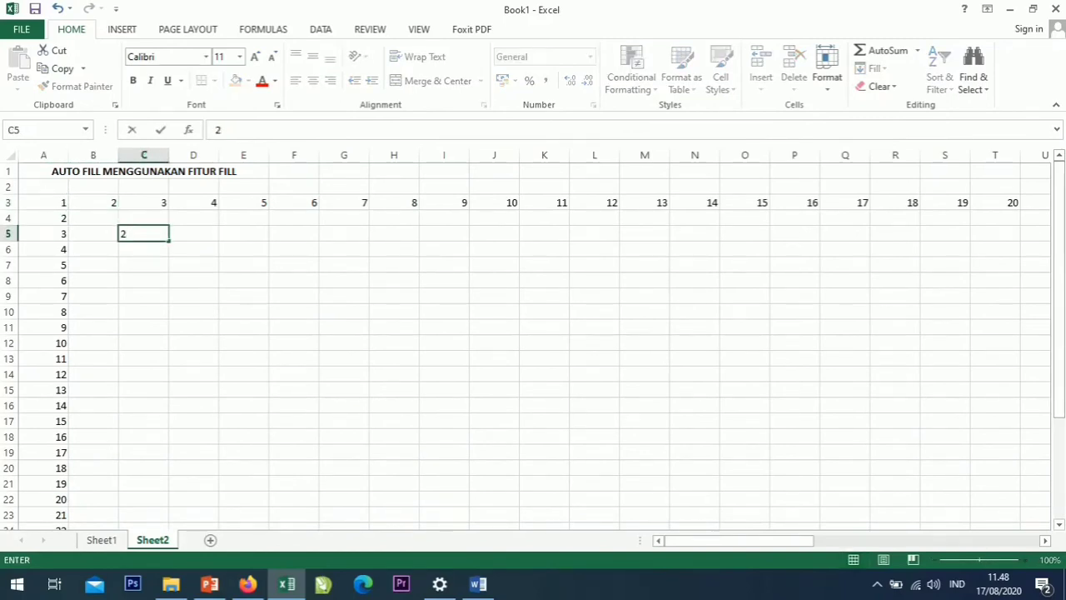
pyautogui.click(394, 296)
pyautogui.click(144, 233)
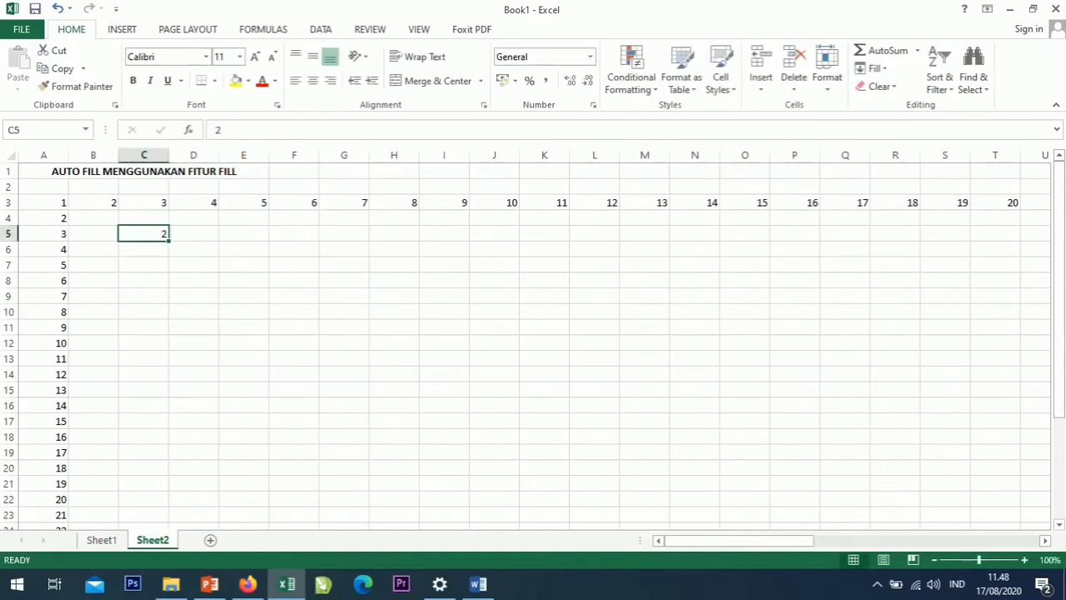
# - Try to fill a growth series along the row from C5 with step value 1 and stop value 20
pyautogui.click(872, 68)
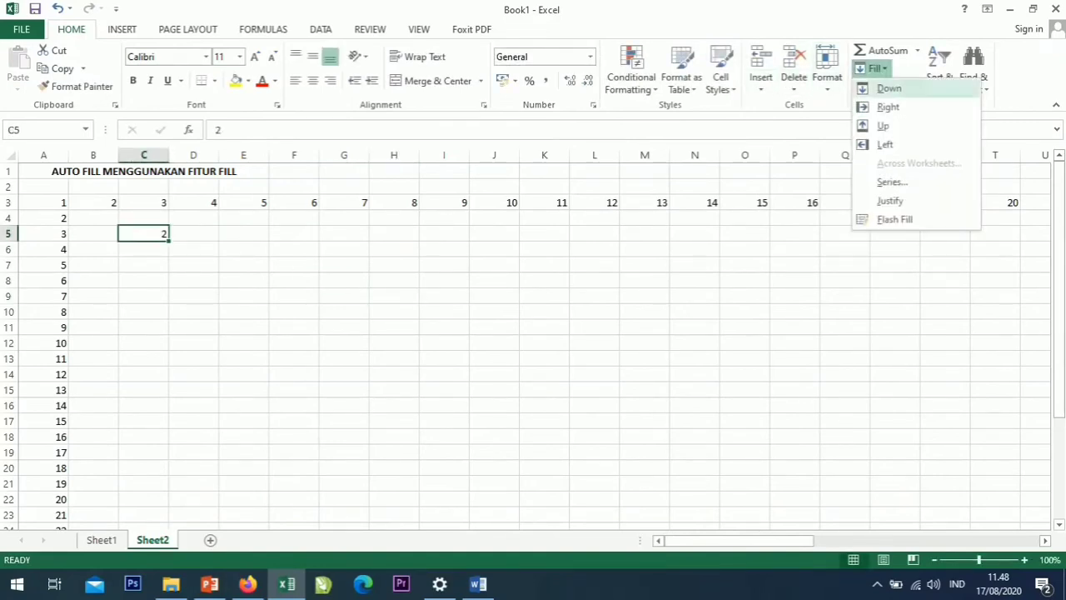
pyautogui.click(891, 182)
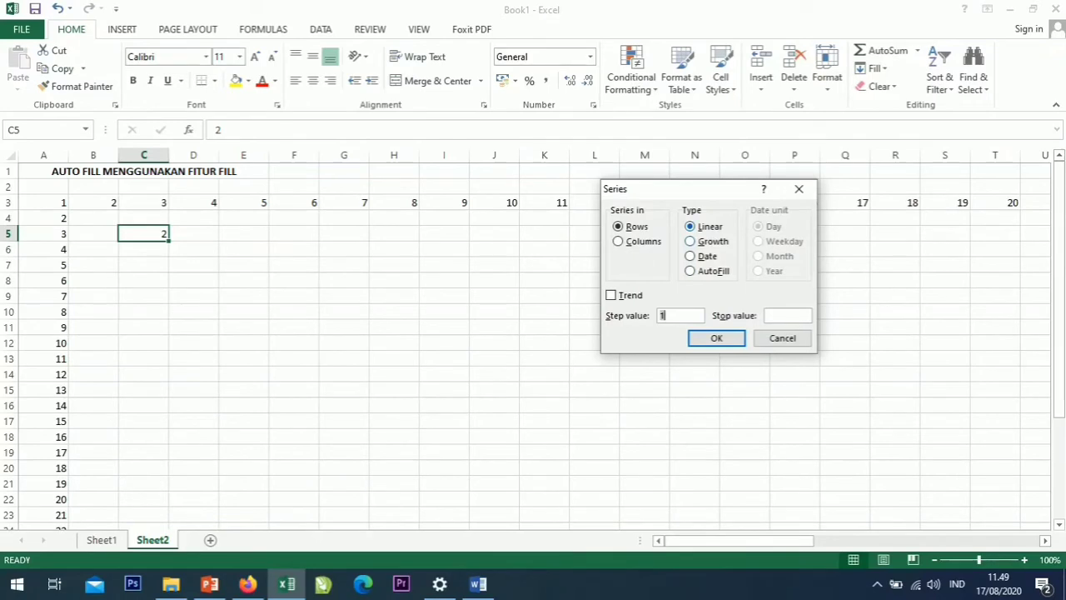
pyautogui.click(701, 241)
pyautogui.click(787, 316)
pyautogui.write('20')
pyautogui.press('Return')
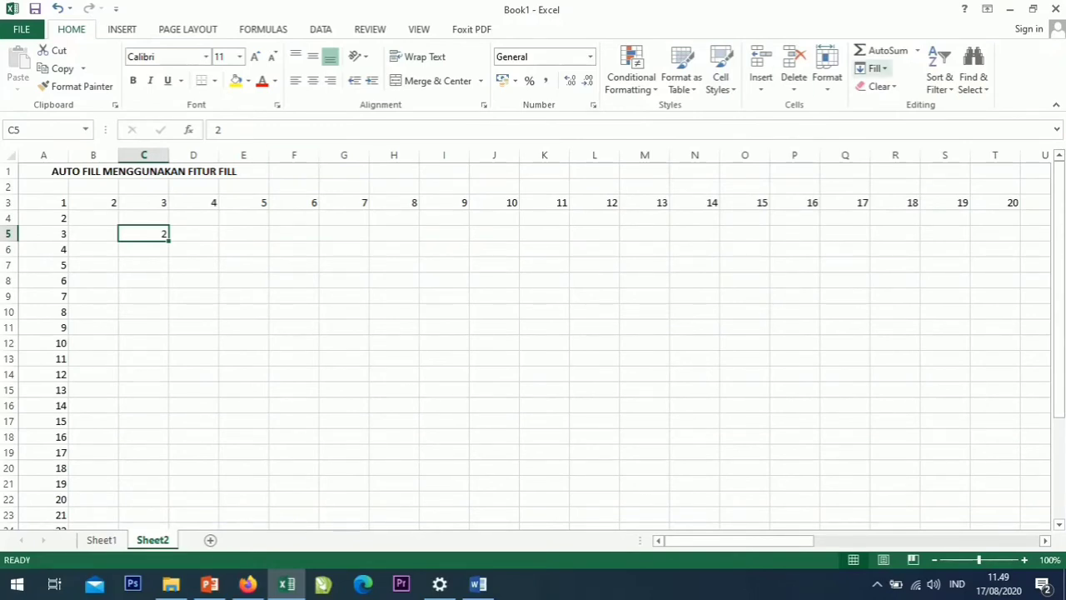
# - Retry the growth series in rows from C5, keeping step value 1 and stop value 20
pyautogui.click(875, 68)
pyautogui.click(891, 182)
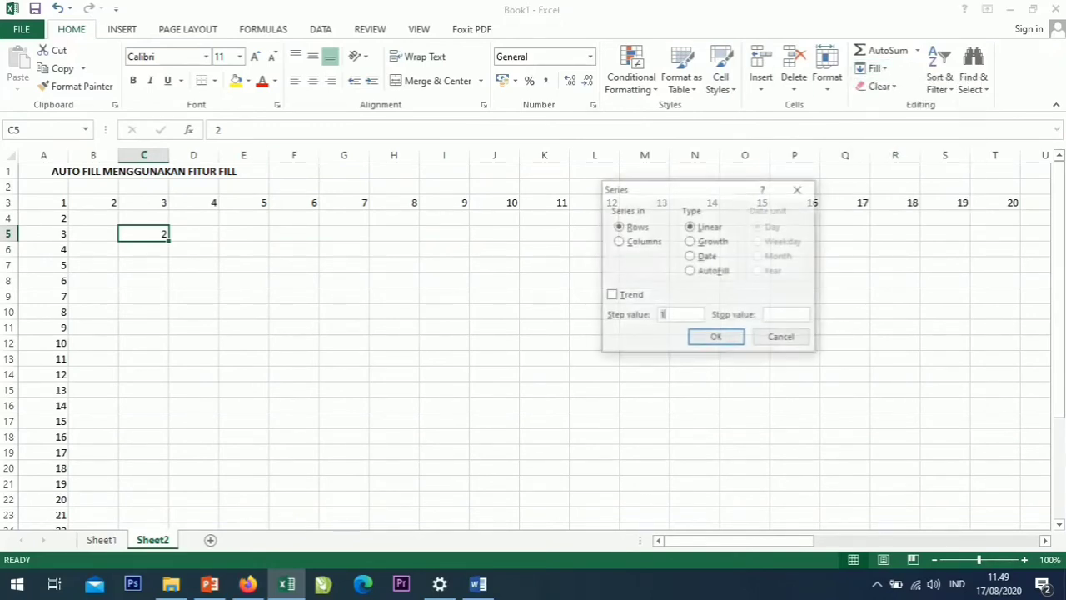
pyautogui.click(708, 242)
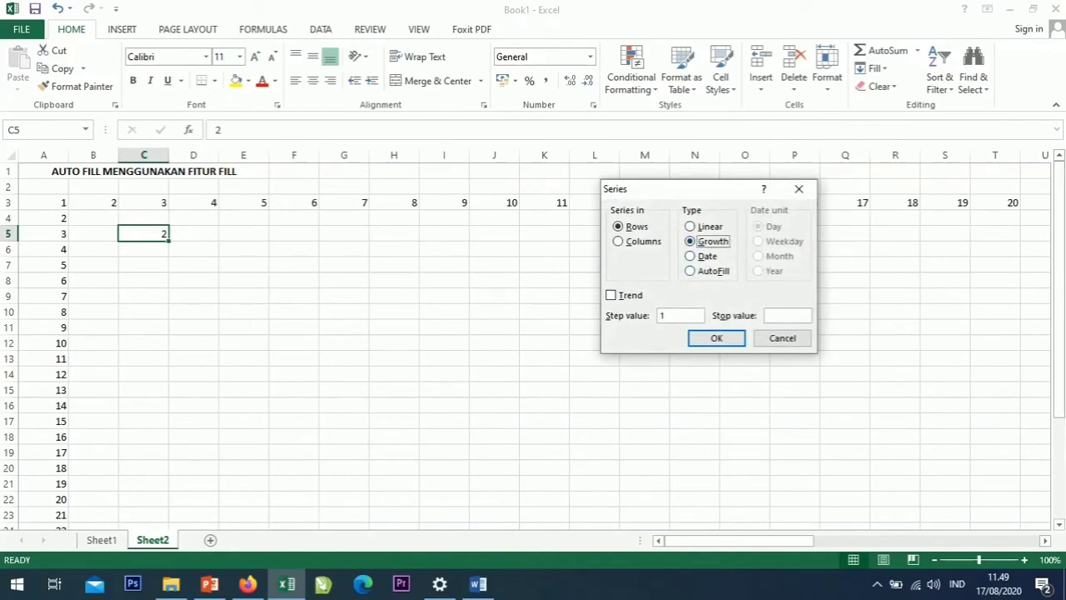
pyautogui.click(787, 316)
pyautogui.write('20')
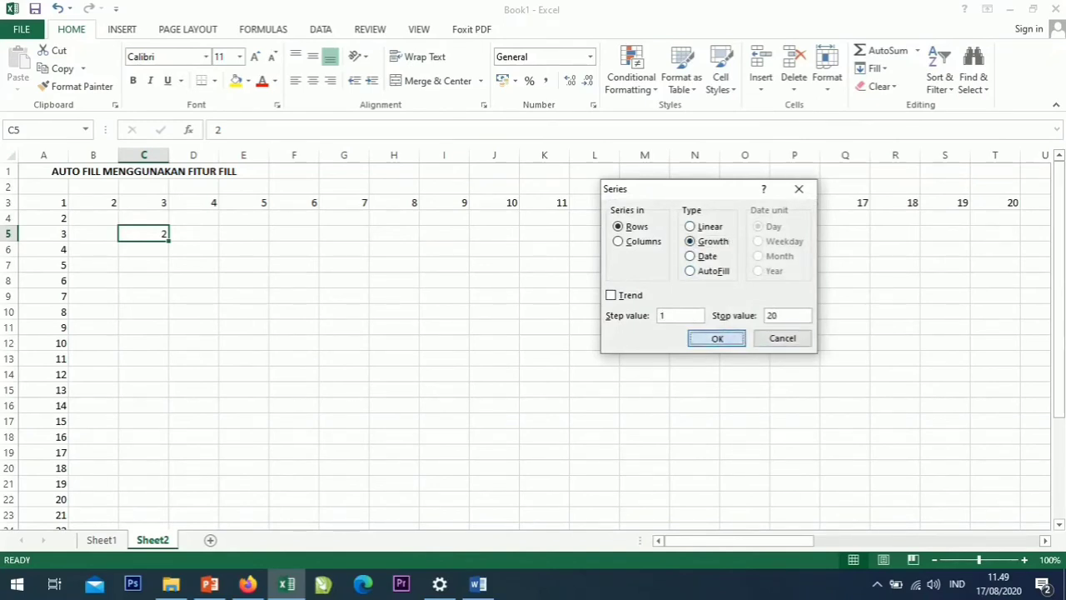
pyautogui.press('Return')
pyautogui.click(243, 234)
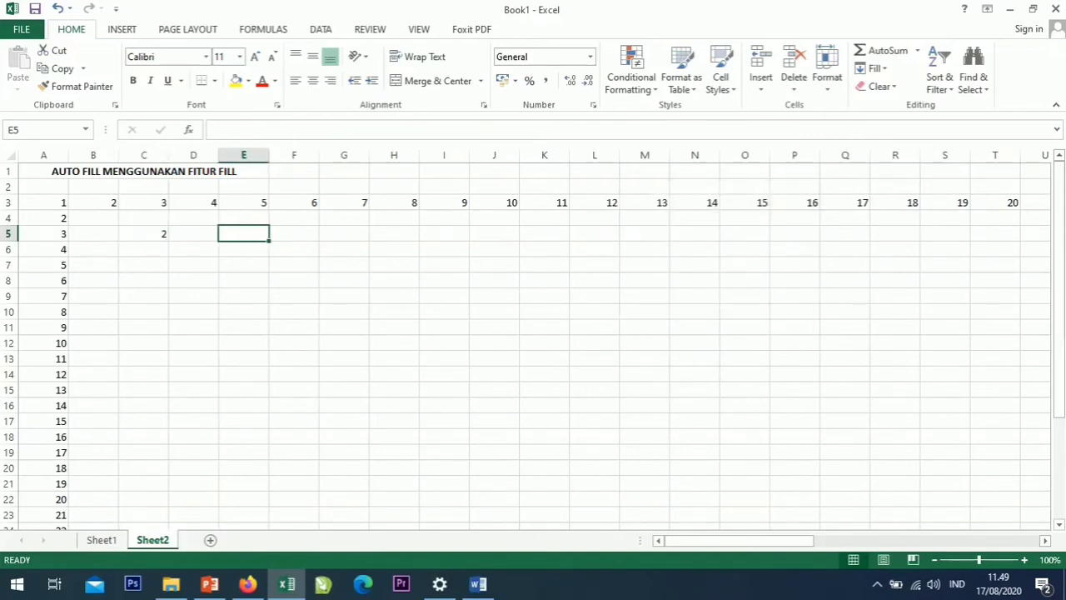
# - Fill a linear series along row 5 from C5 with step value 1 and stop value 20
pyautogui.click(143, 234)
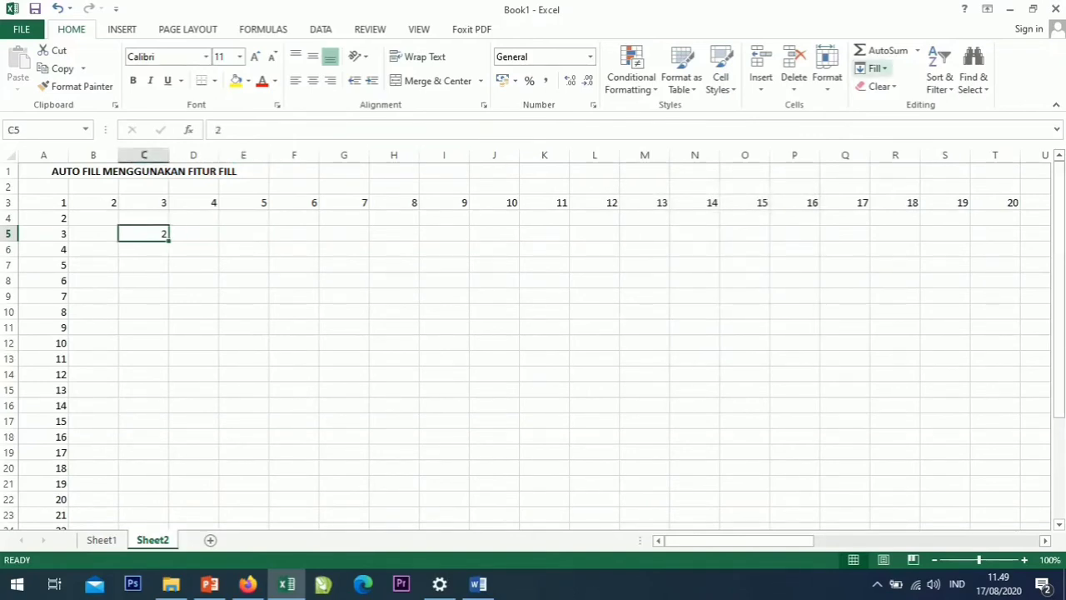
pyautogui.click(873, 68)
pyautogui.click(892, 181)
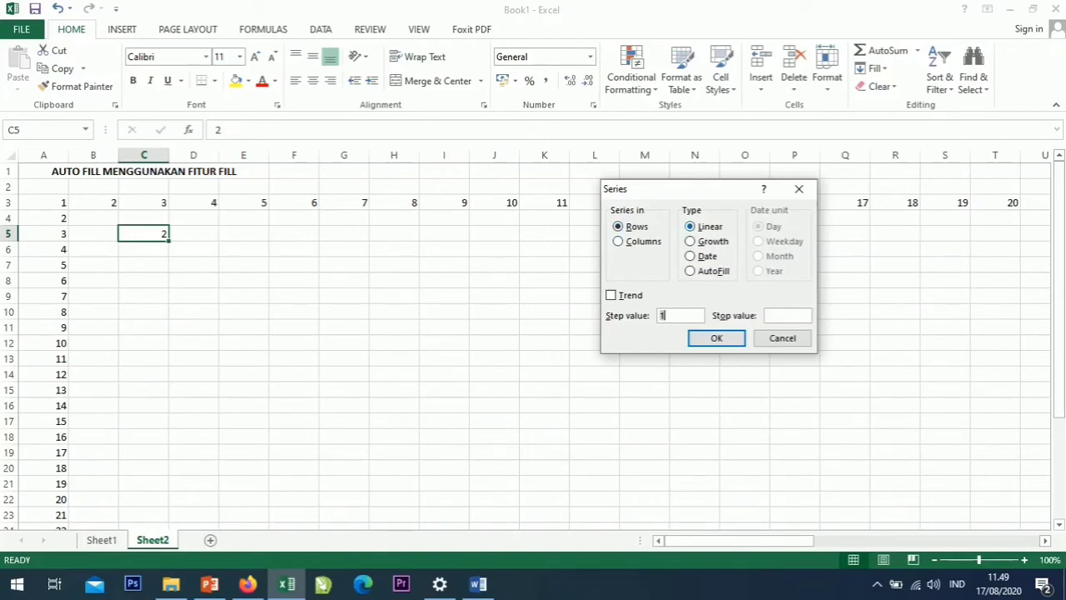
pyautogui.hotkey('alt', 'f')
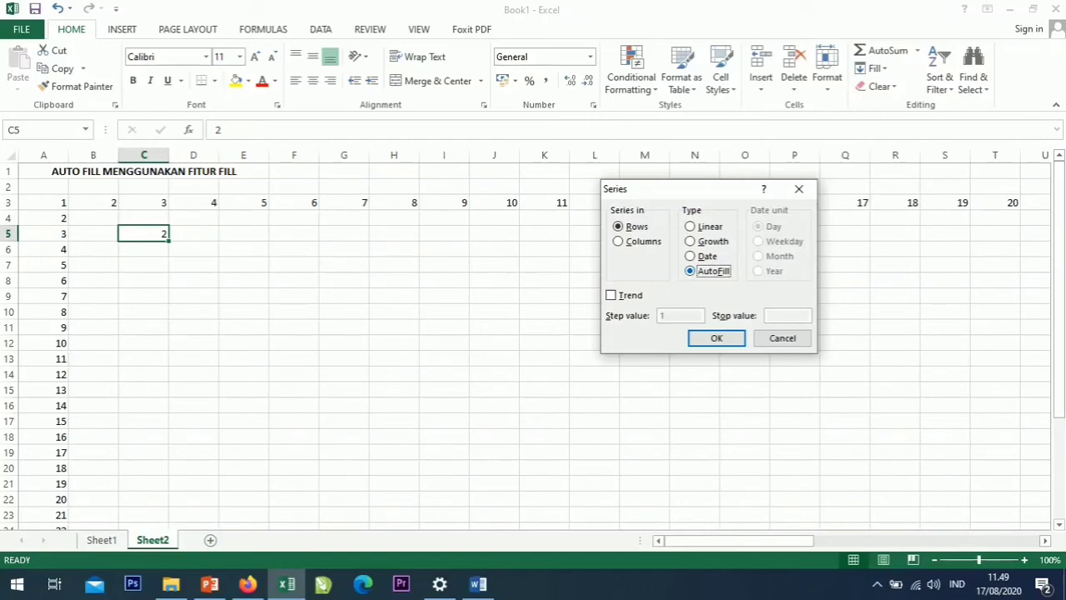
pyautogui.hotkey('alt', 'l')
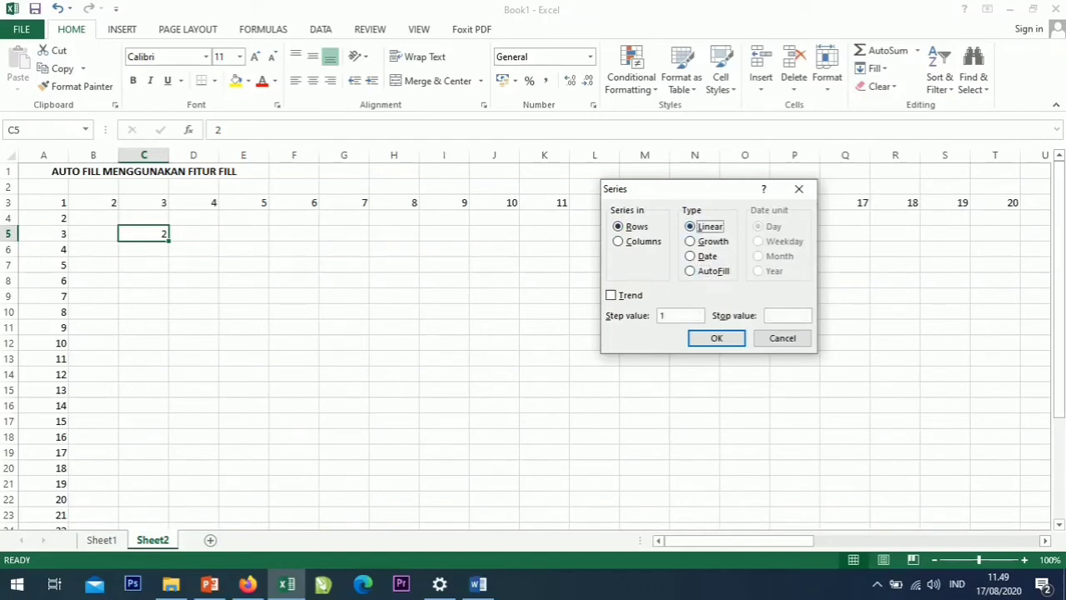
pyautogui.hotkey('alt', 'd')
pyautogui.hotkey('alt', 'o')
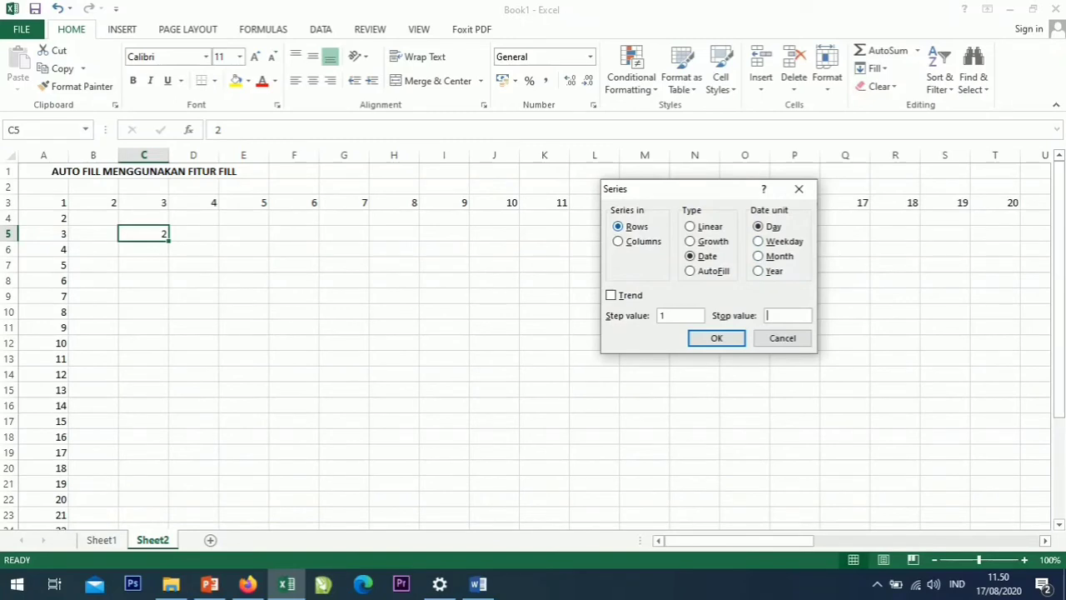
pyautogui.click(699, 227)
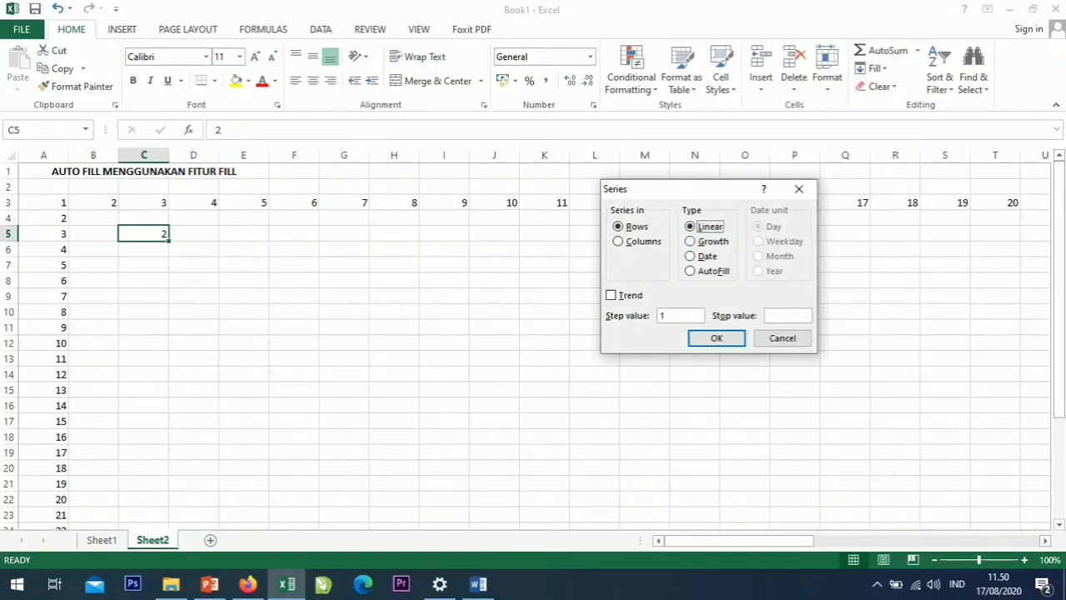
pyautogui.click(787, 315)
pyautogui.write('20')
pyautogui.press('Return')
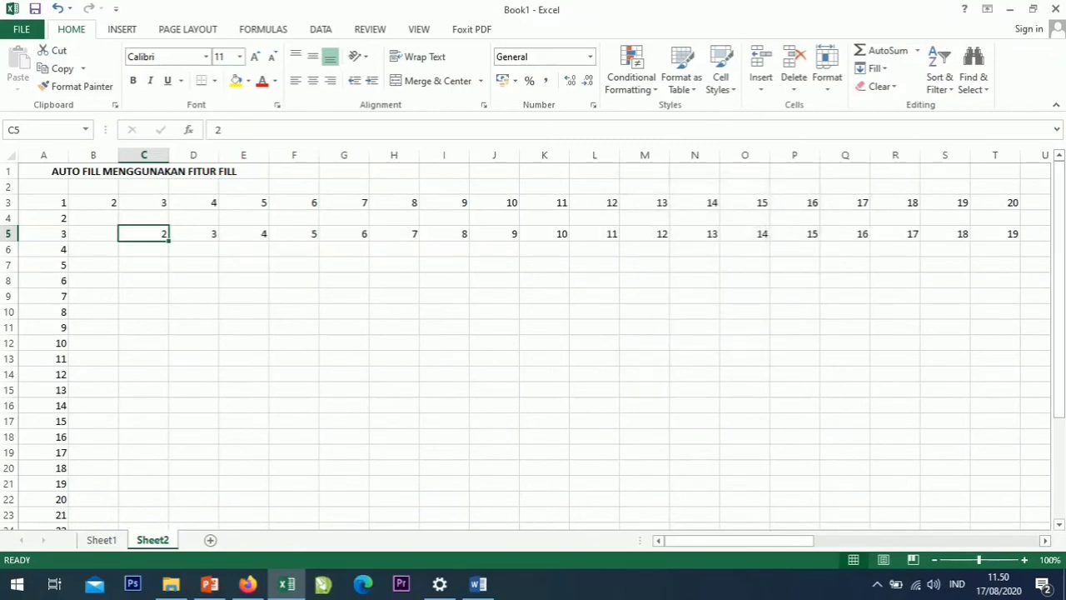
# - Check the end of the series in row 5, and refill it linearly from C5 with step value 1 and stop value 50
pyautogui.hotkey('ctrl', 'Right')
pyautogui.hotkey('ctrl', 'Left')
pyautogui.click(875, 68)
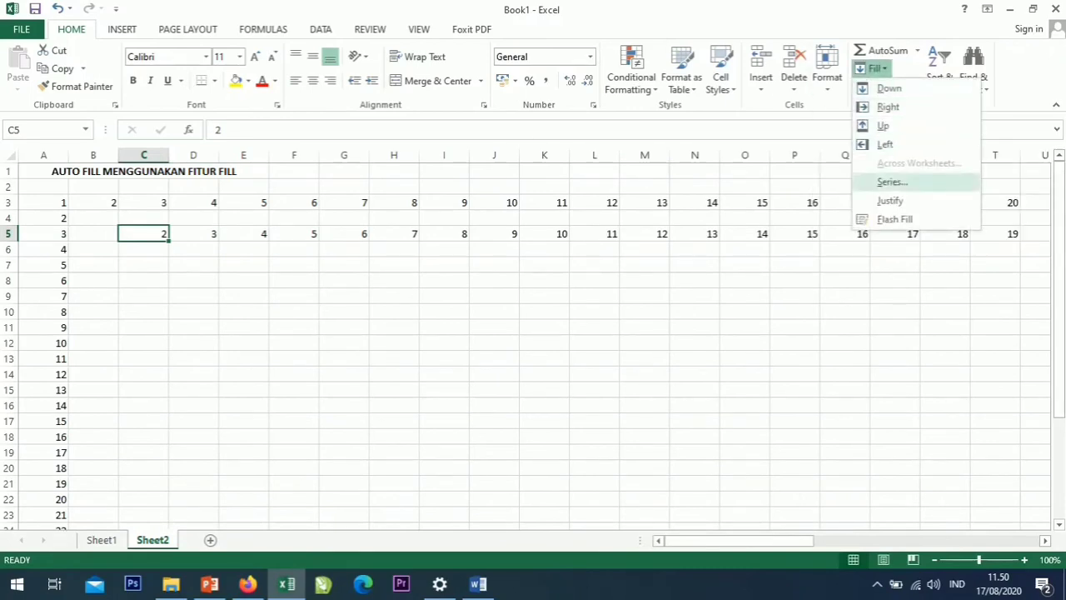
pyautogui.click(892, 182)
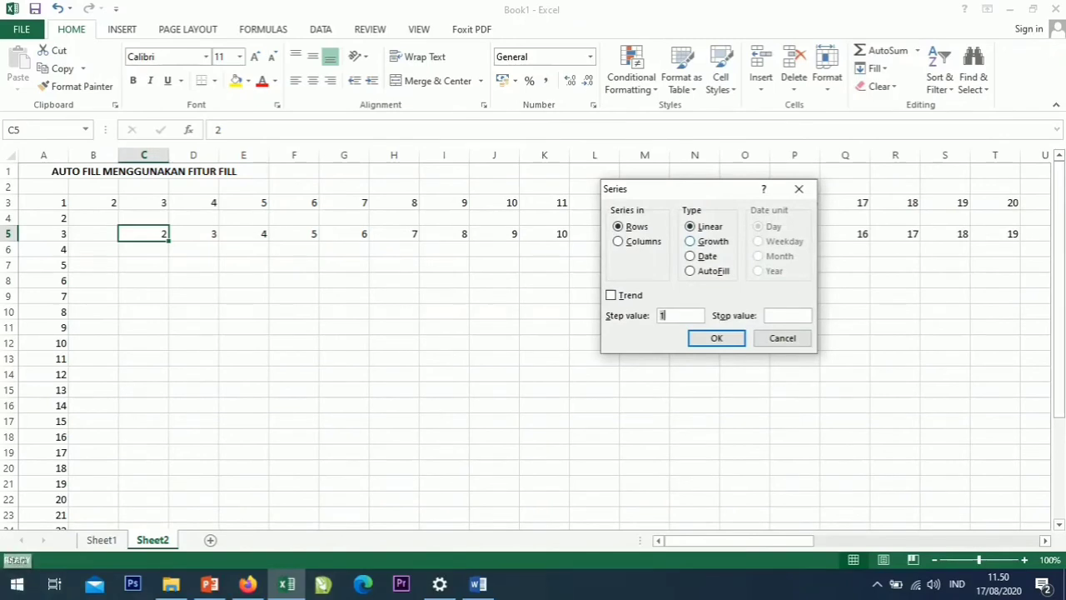
pyautogui.click(787, 316)
pyautogui.write('50')
pyautogui.press('Return')
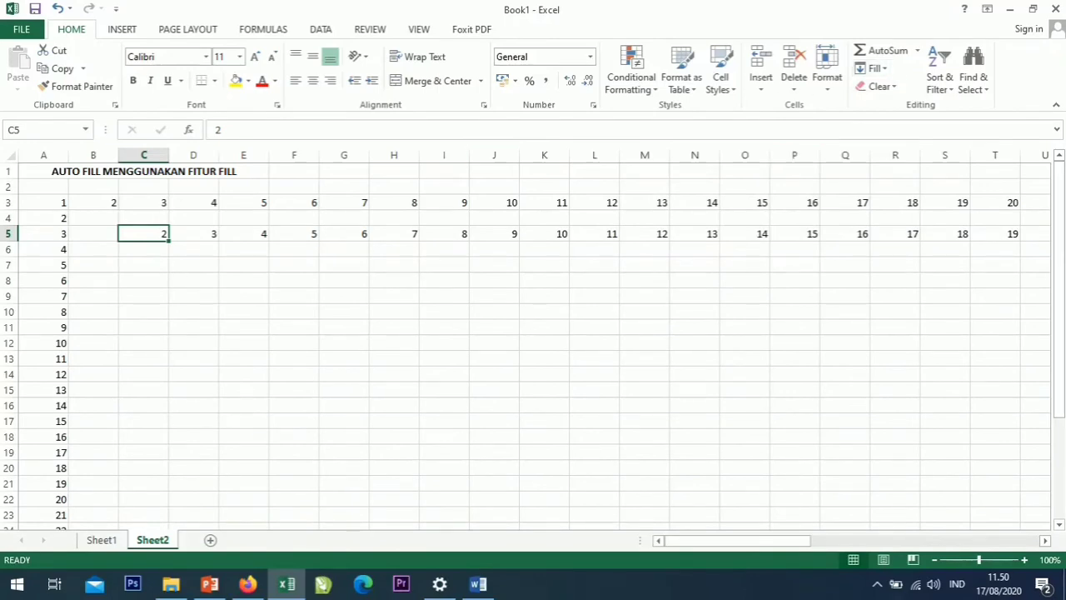
# - Fill a linear series down column C from C5 with step value 1 and stop value 30
pyautogui.click(875, 68)
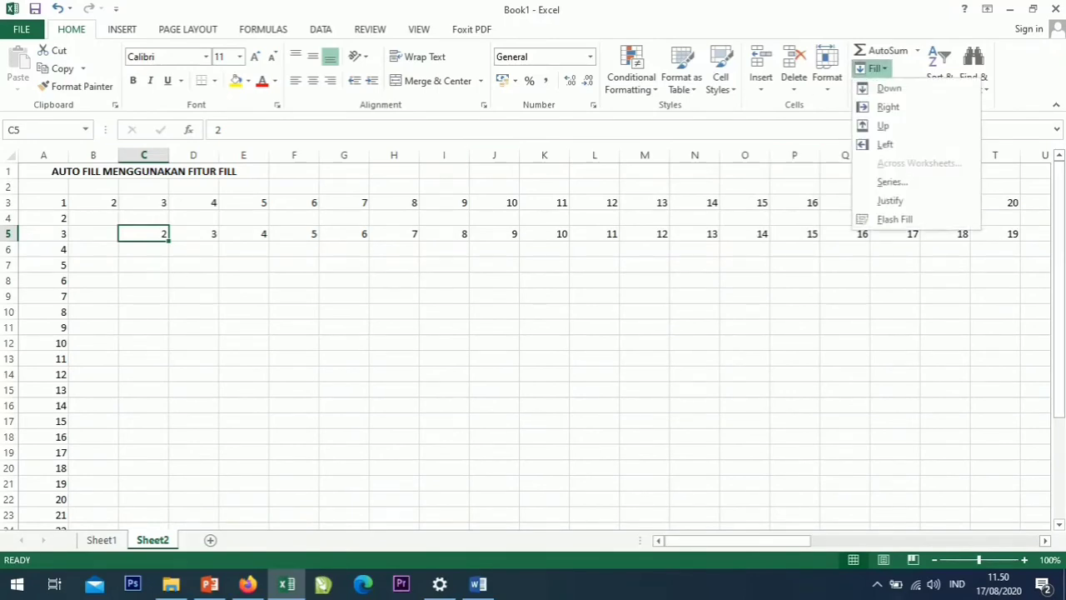
pyautogui.click(892, 182)
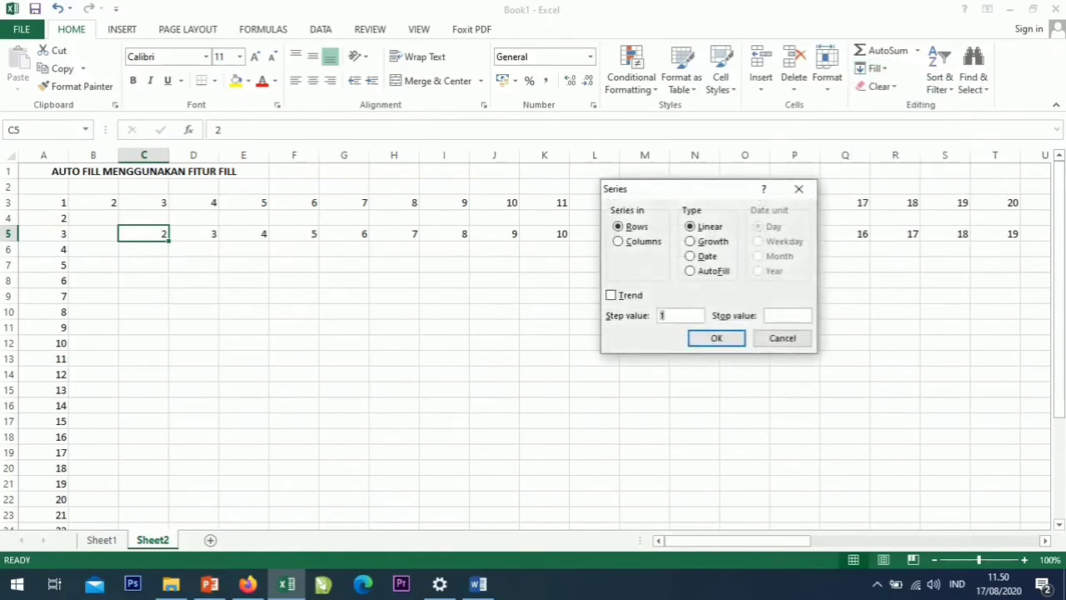
pyautogui.hotkey('alt', 'c')
pyautogui.hotkey('alt', 'o')
pyautogui.write('30')
pyautogui.press('Return')
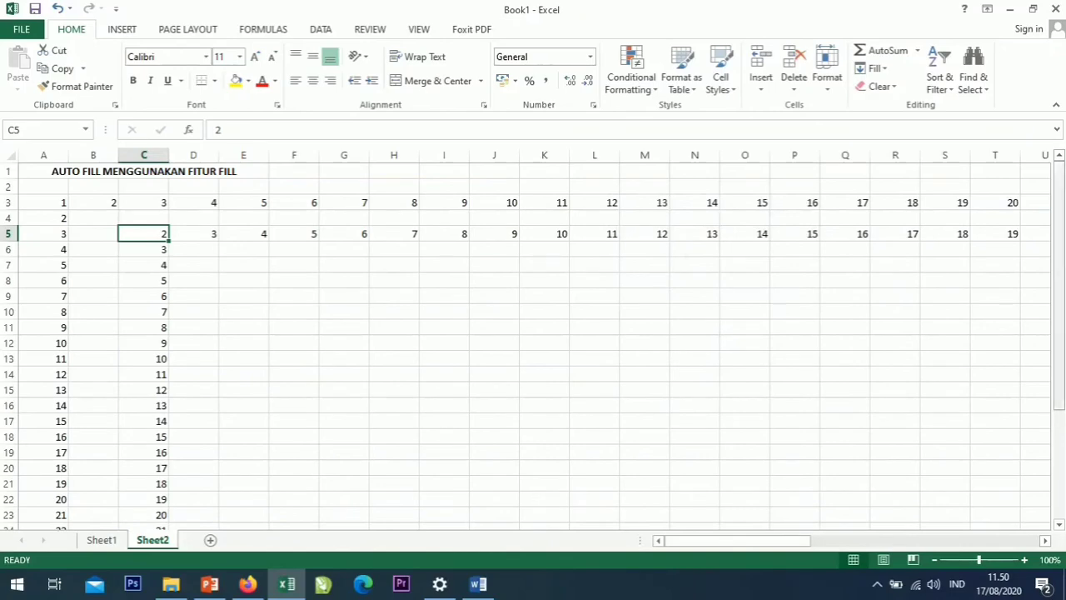
pyautogui.moveTo(1059, 185); pyautogui.dragTo(1059, 171)
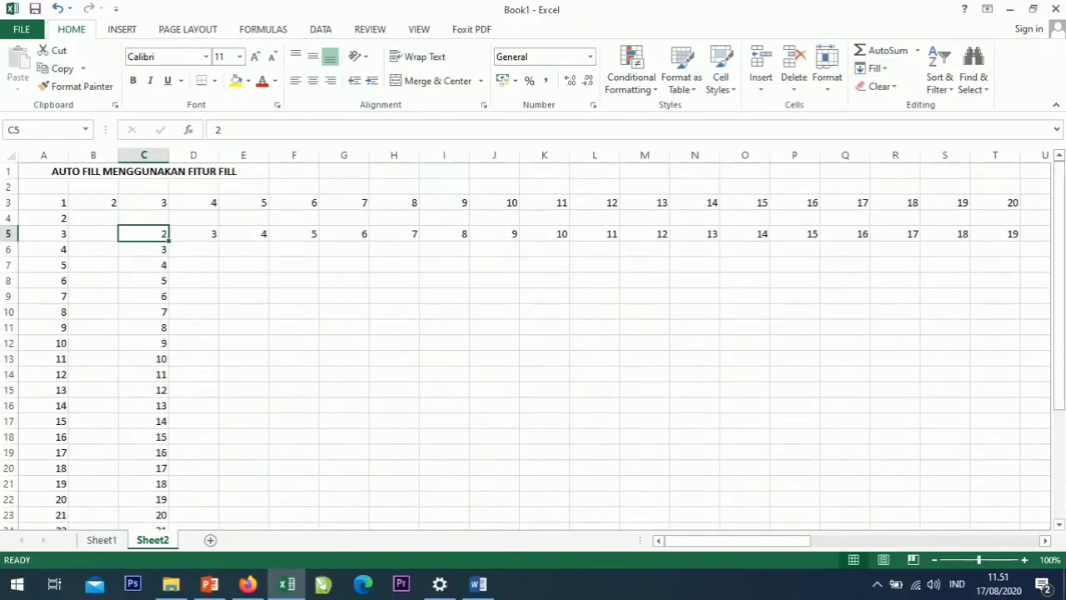
# - Enter the note "FITUR FILL HANYA UNTUK ANGKA" in cell E9
pyautogui.click(243, 297)
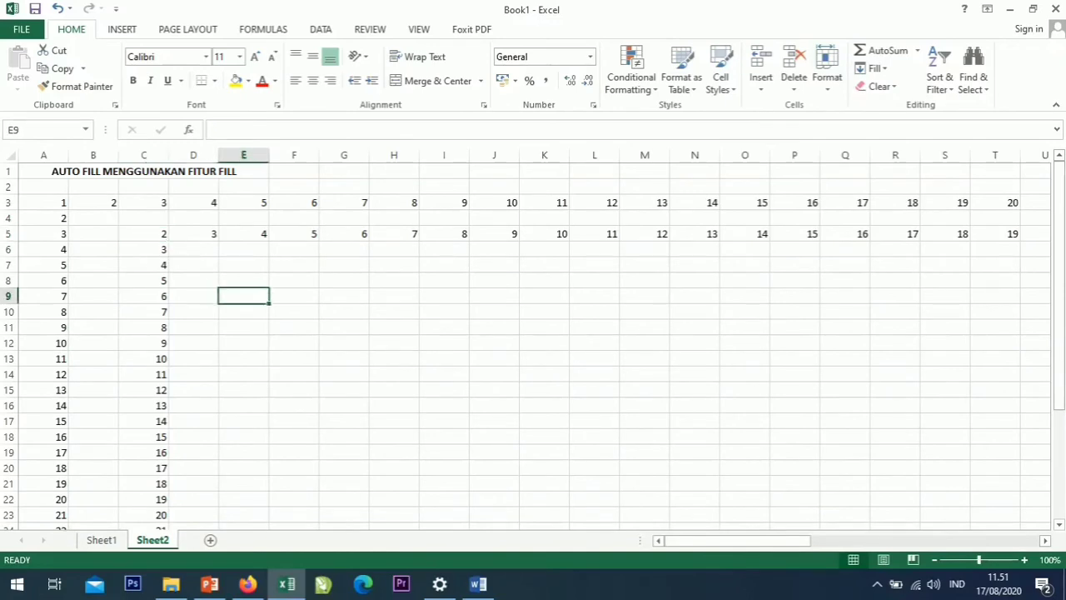
pyautogui.write('Fil')
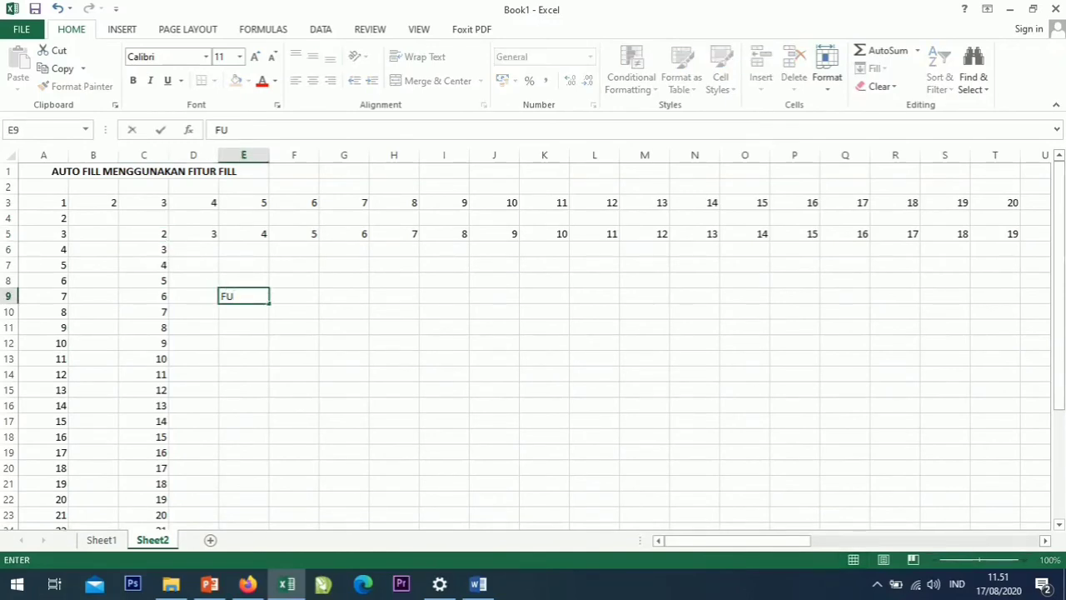
pyautogui.press('BackSpace')
pyautogui.press('BackSpace')
pyautogui.write('ITUR FILL H')
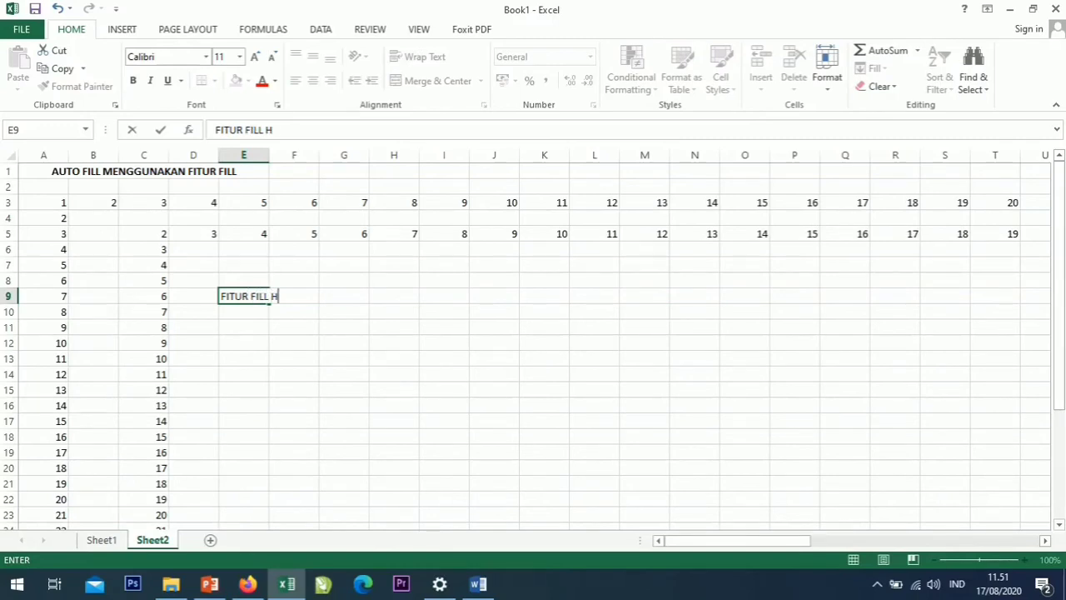
pyautogui.write('ANYA UNTUK ')
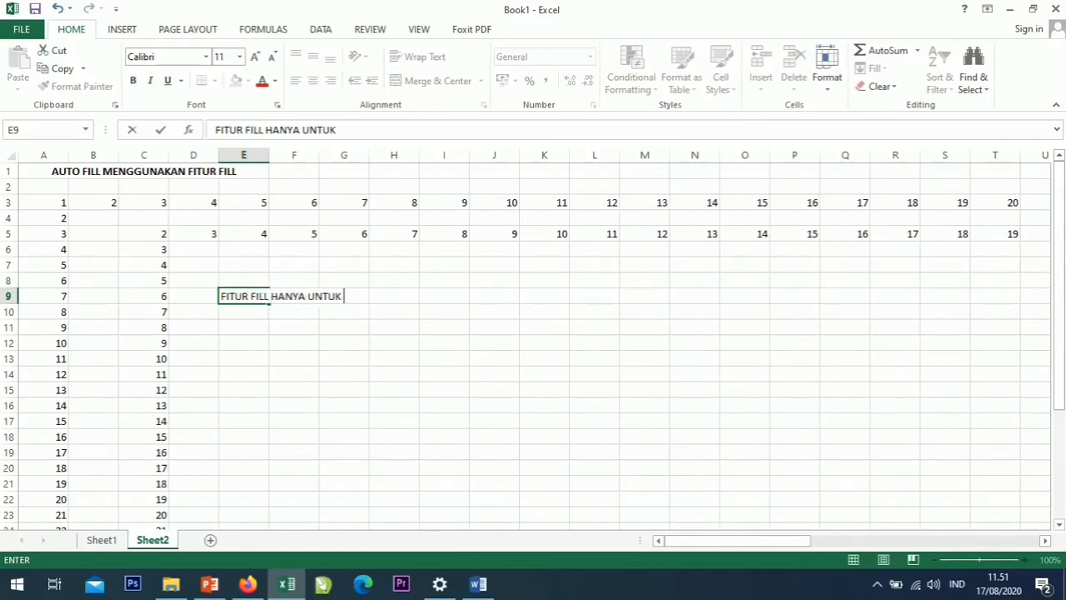
pyautogui.write('ANGKA')
pyautogui.click(344, 327)
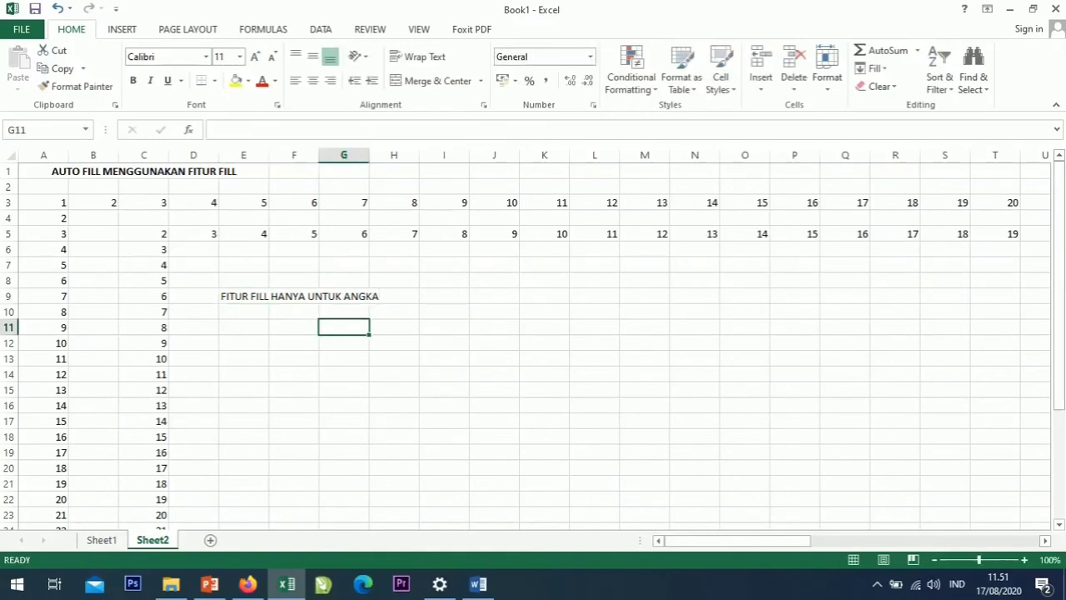
# - Merge and center the note across E9:H9 and make it bold
pyautogui.click(244, 296)
pyautogui.moveTo(366, 297); pyautogui.dragTo(412, 298)
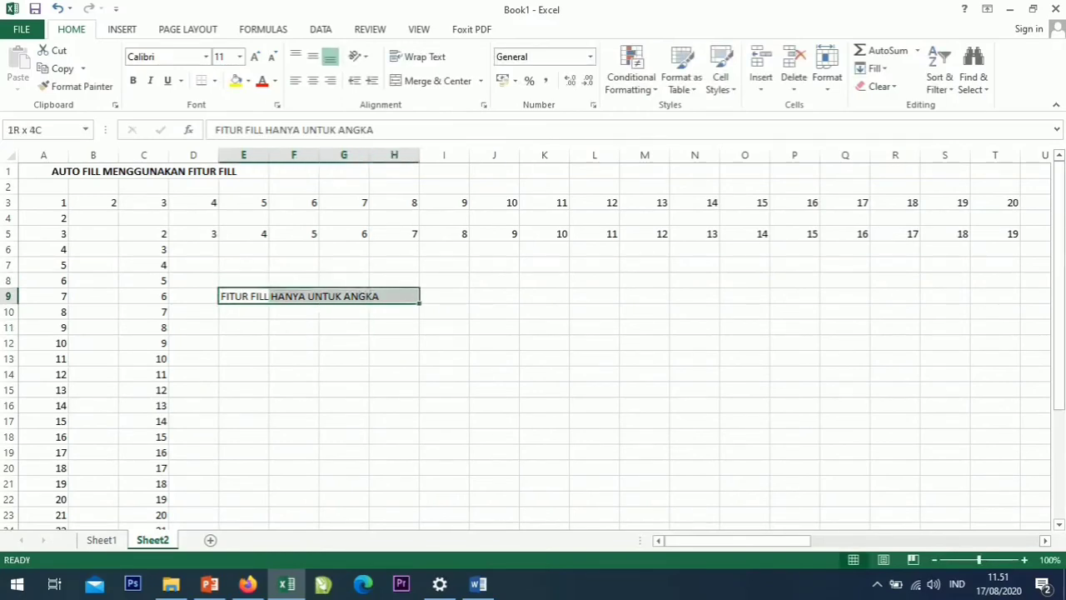
pyautogui.click(437, 81)
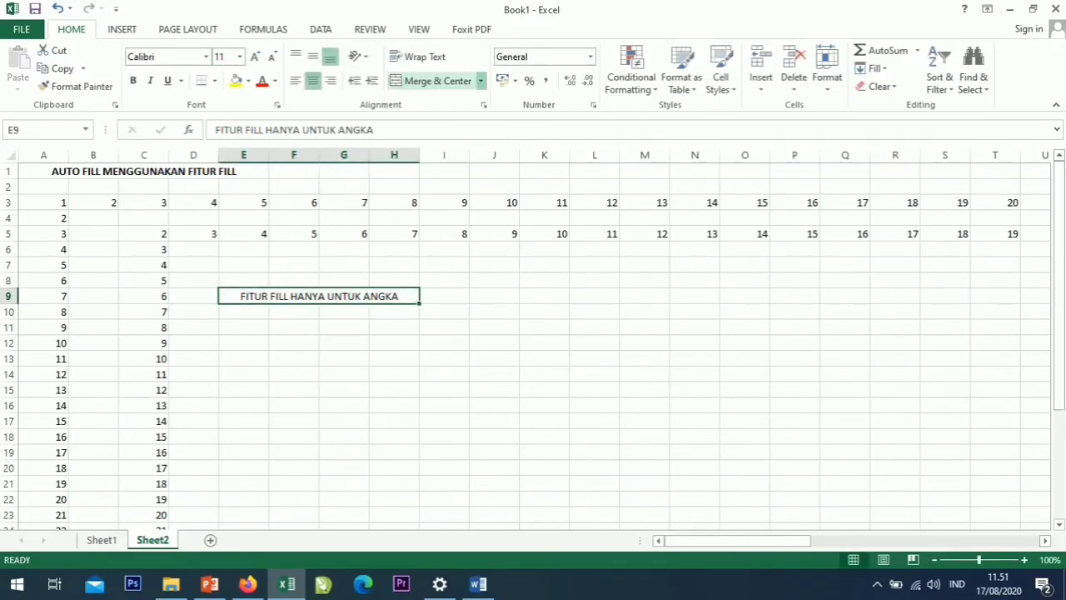
pyautogui.click(132, 80)
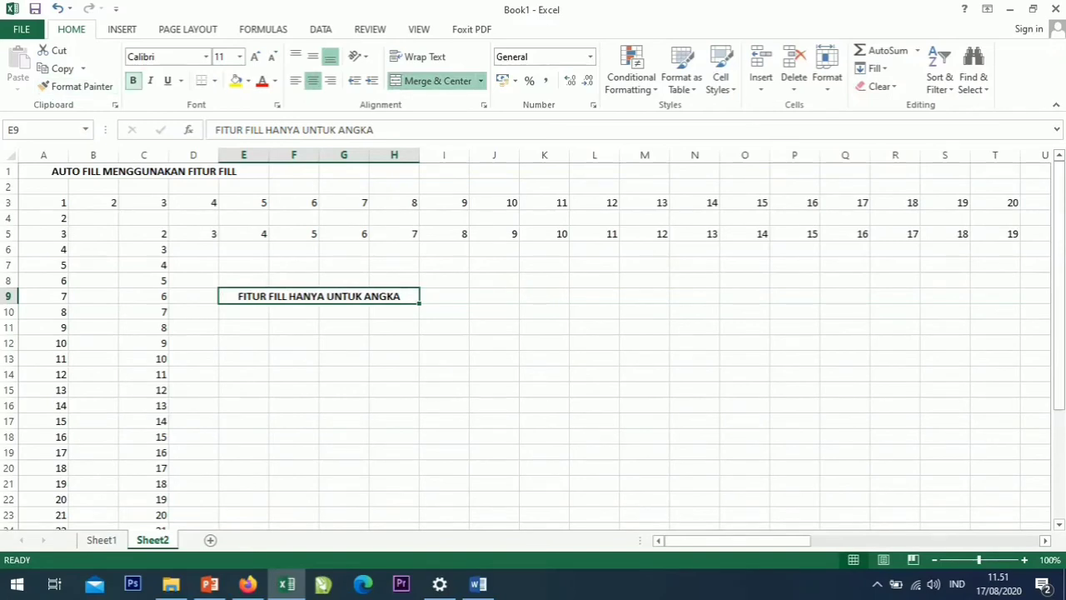
pyautogui.click(293, 453)
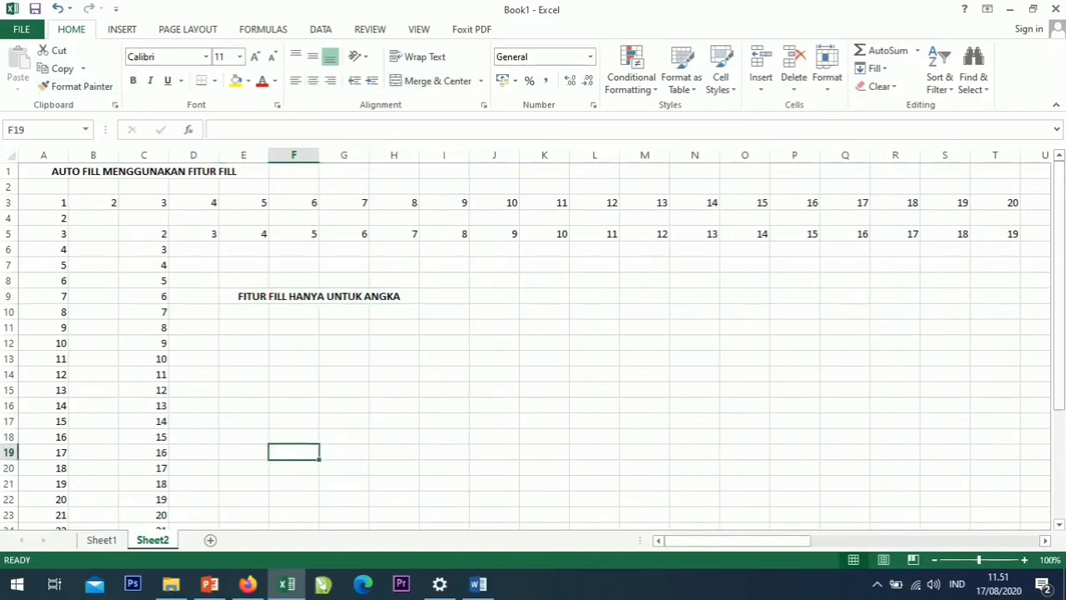
# - Review the drag-and-drop number series on Sheet1 alongside the Fill feature series on Sheet2
pyautogui.click(143, 172)
pyautogui.click(144, 281)
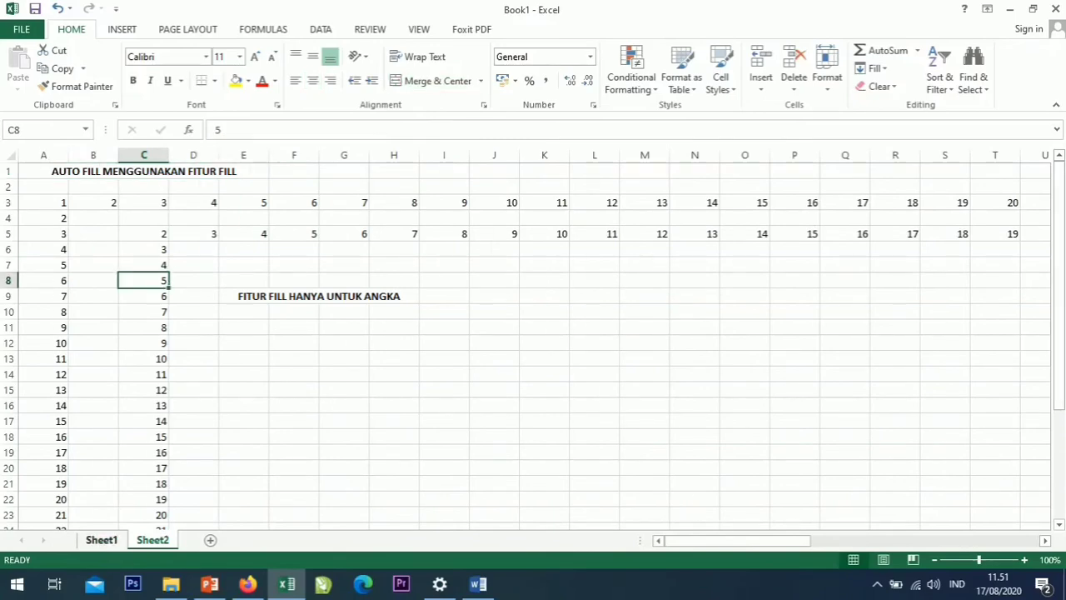
pyautogui.click(102, 540)
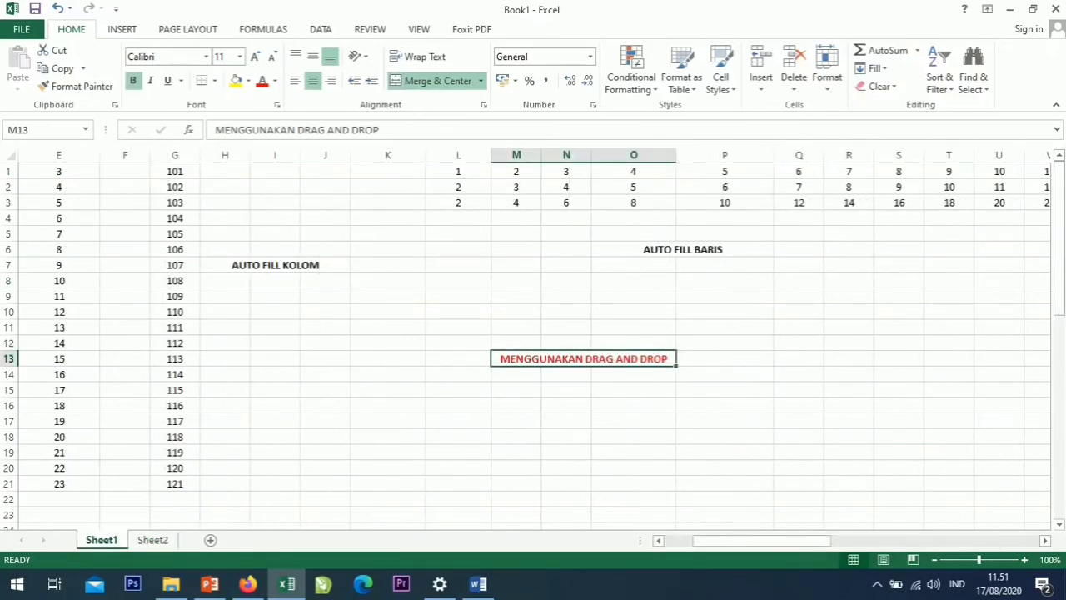
pyautogui.click(1059, 265)
pyautogui.click(59, 171)
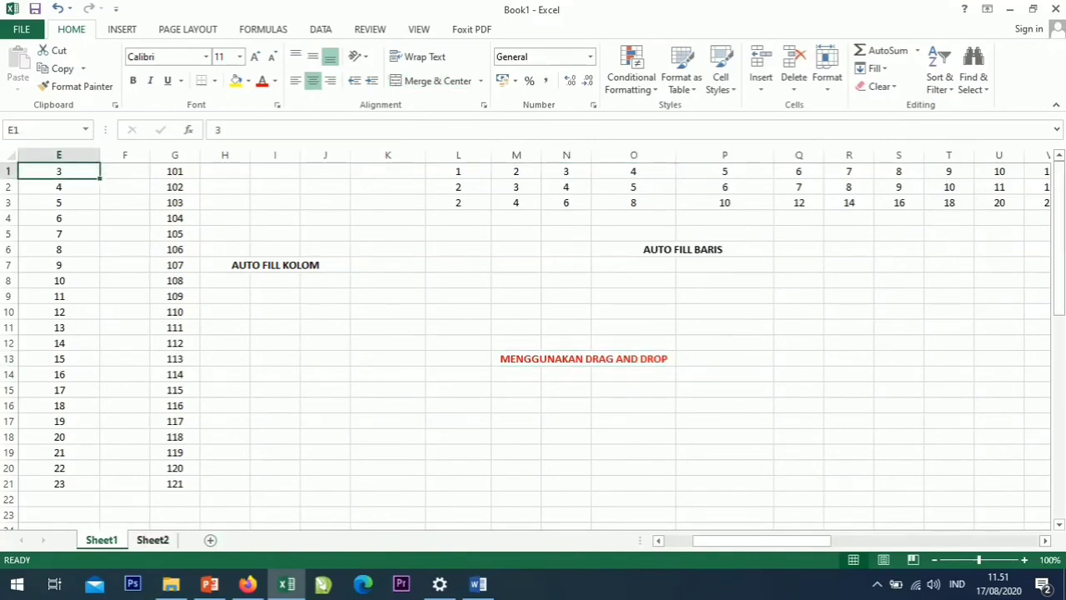
pyautogui.click(152, 540)
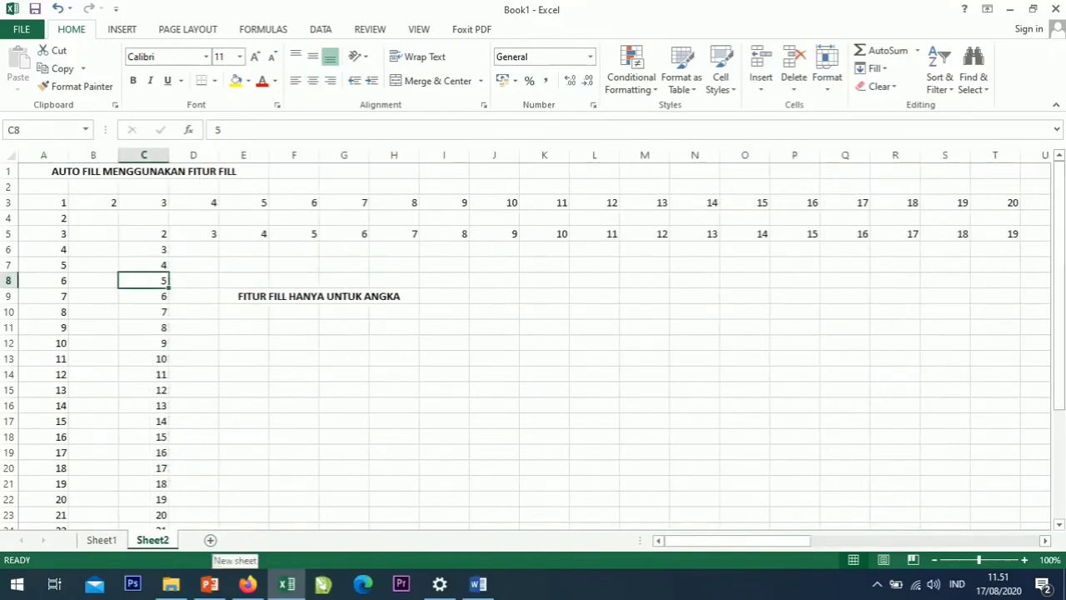
# - Add a new worksheet and enter the title "AUTO FILL KATA DENGAN DRAG AND DROP" in A1
pyautogui.click(211, 539)
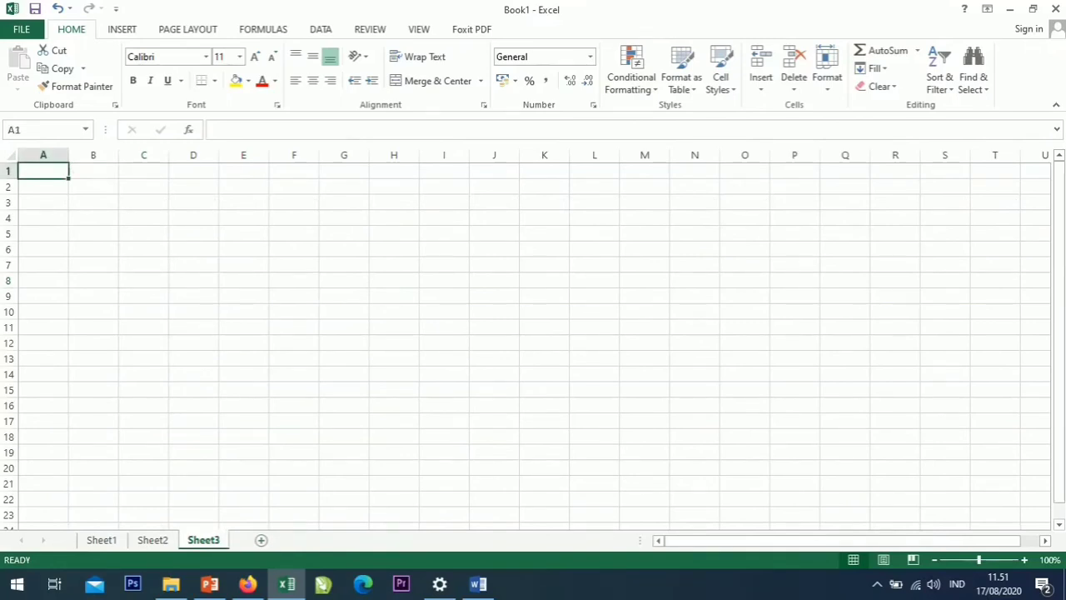
pyautogui.write('AUTO')
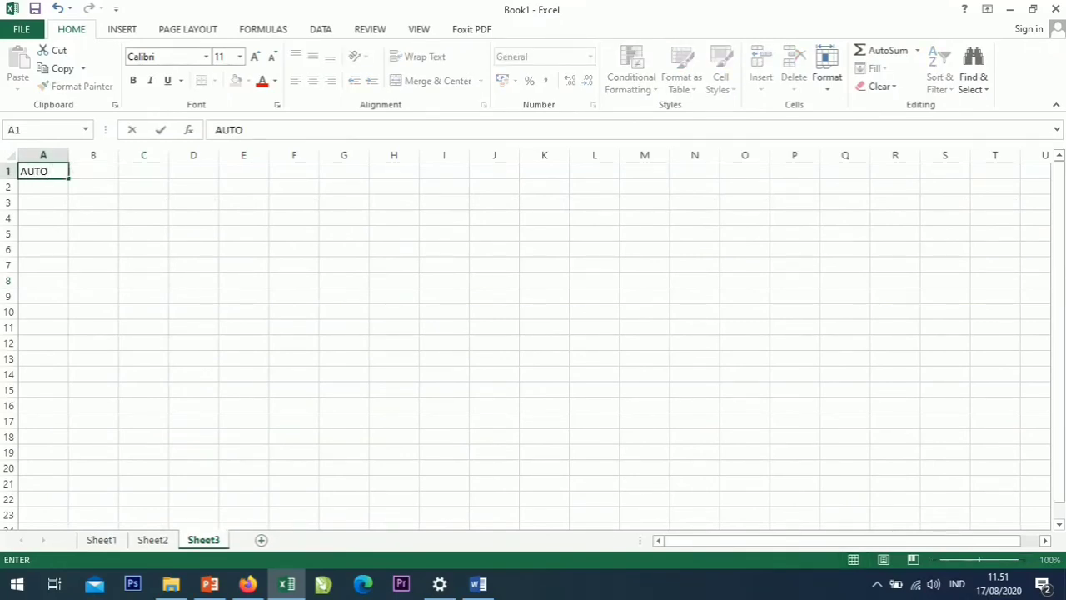
pyautogui.write(' FILL KATA DENG')
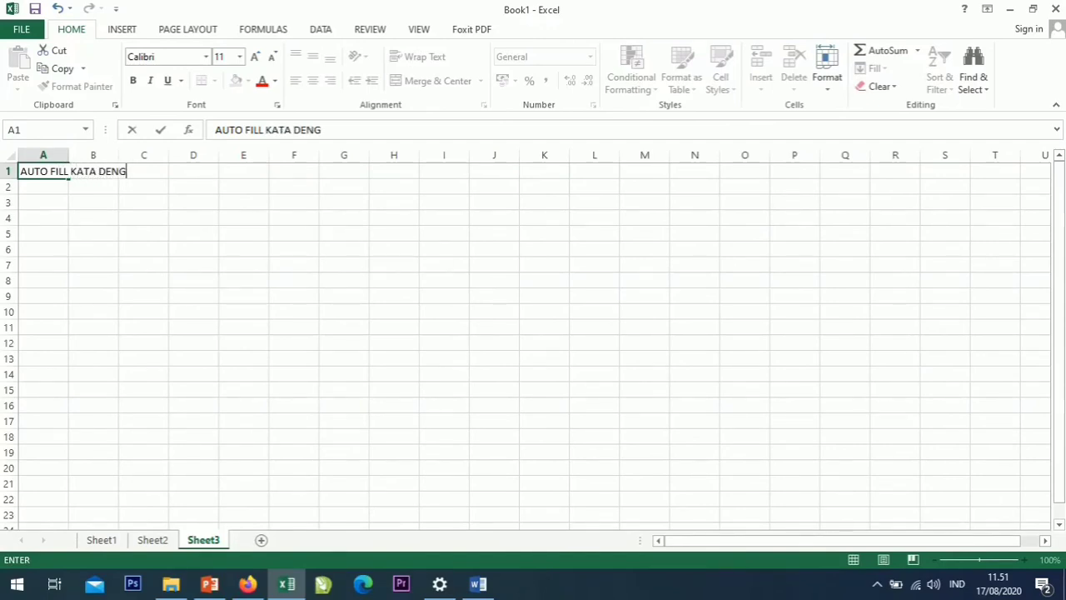
pyautogui.write('AN DRAG A')
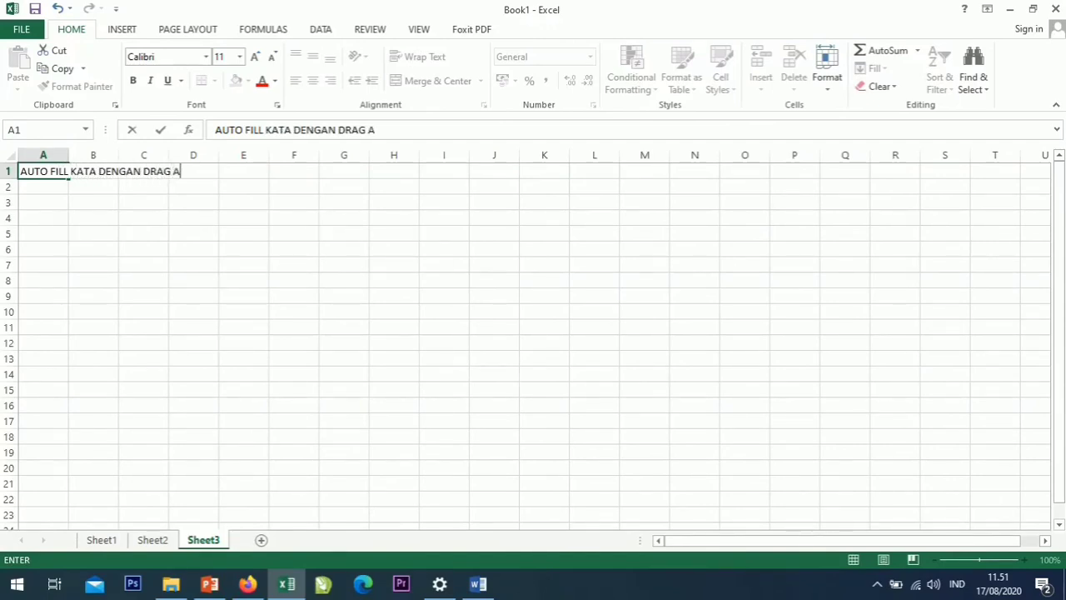
pyautogui.write('ND DROP')
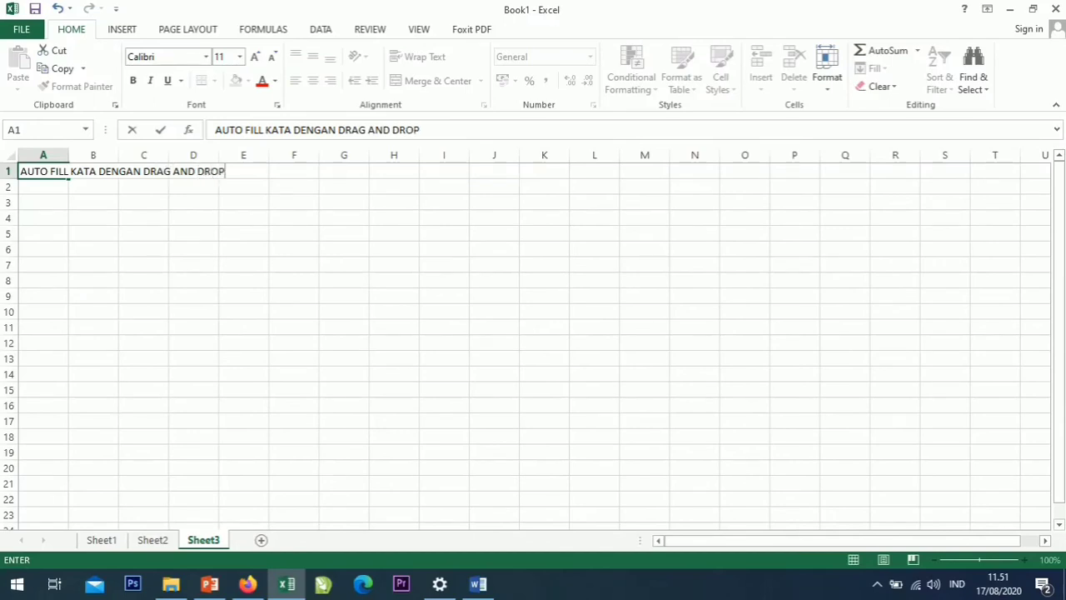
# - Merge the title across A1:E1 and format it middle-aligned, left-aligned, red and bold
pyautogui.moveTo(226, 172)
pyautogui.mouseDown()
pyautogui.moveTo(20, 171)
pyautogui.moveTo(243, 172)
pyautogui.mouseUp()
pyautogui.click(243, 234)
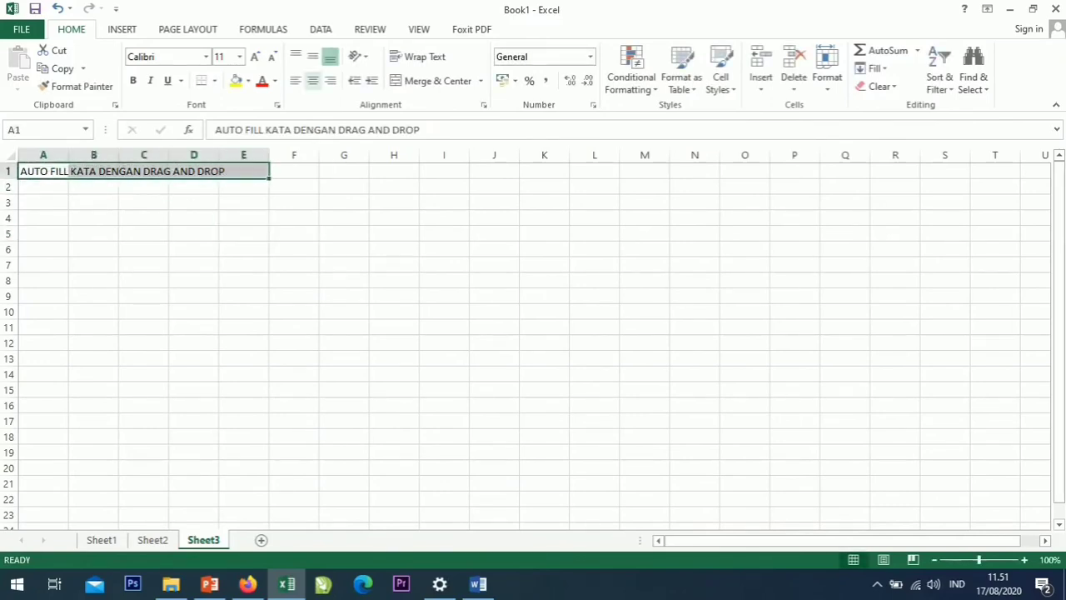
pyautogui.click(438, 80)
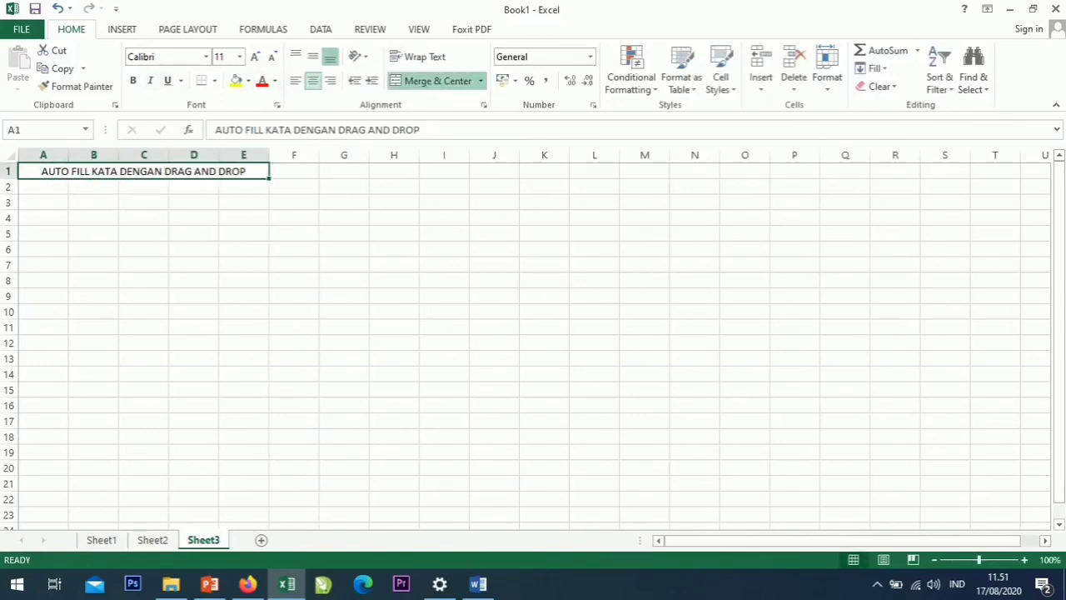
pyautogui.click(312, 55)
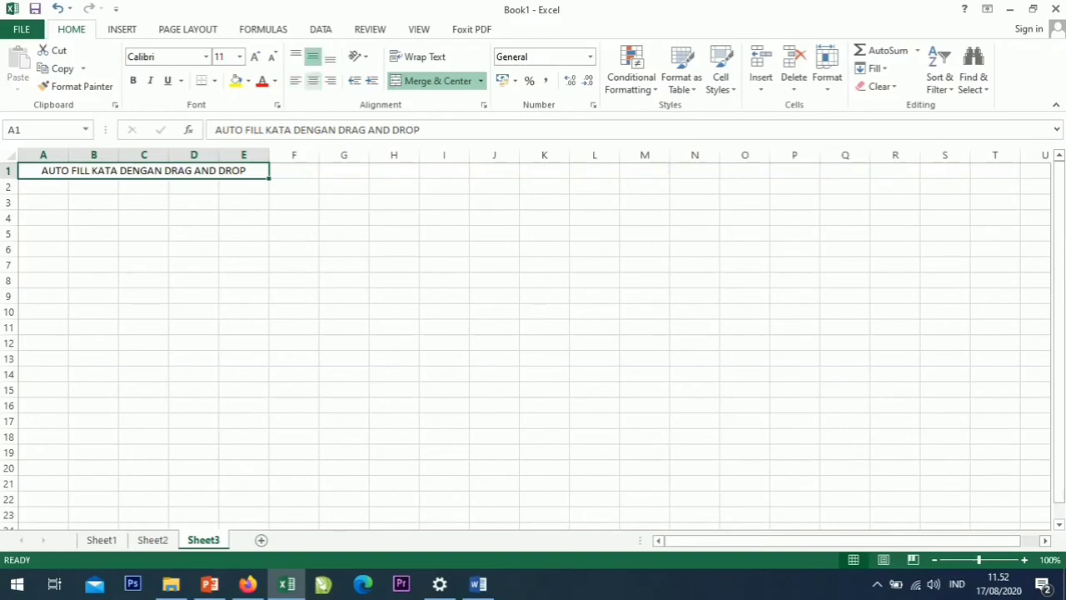
pyautogui.click(314, 81)
pyautogui.click(262, 81)
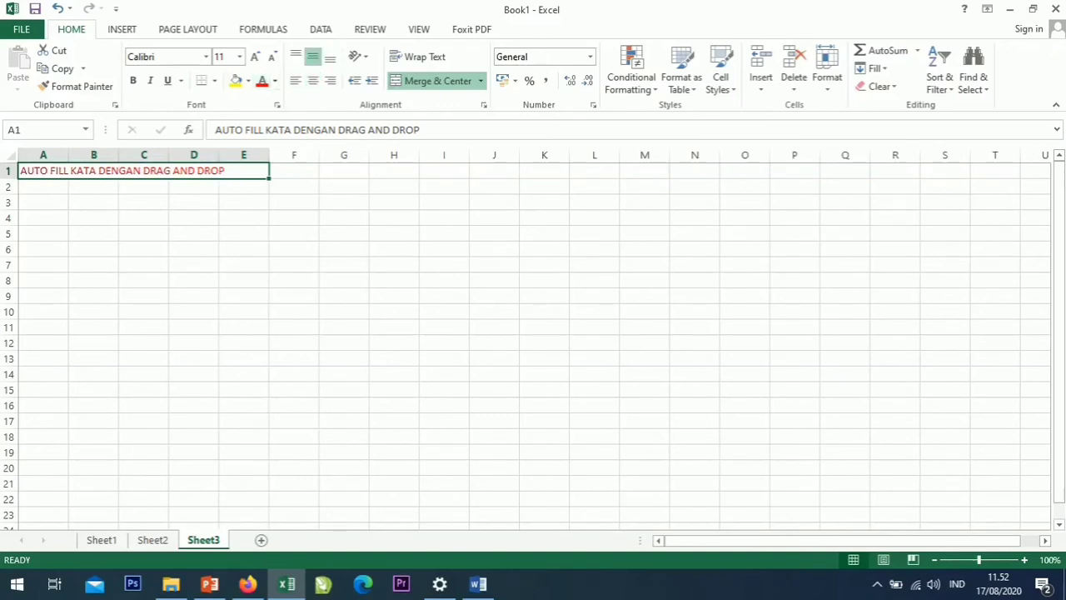
pyautogui.click(133, 81)
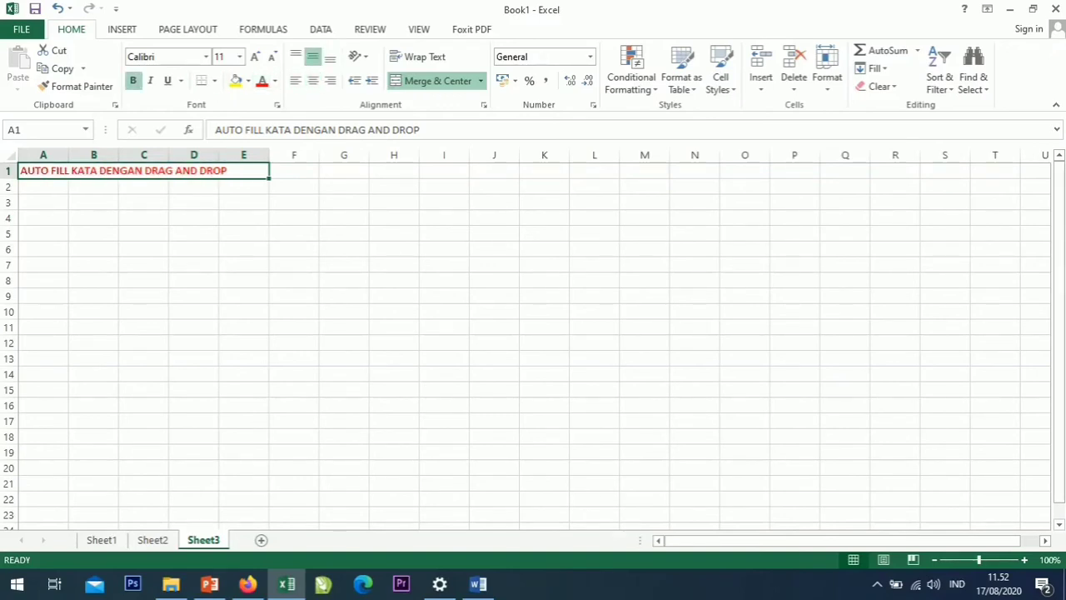
# - Enter the weekday names SENIN in A3 and SELASA in A4
pyautogui.click(43, 203)
pyautogui.write('SENIN')
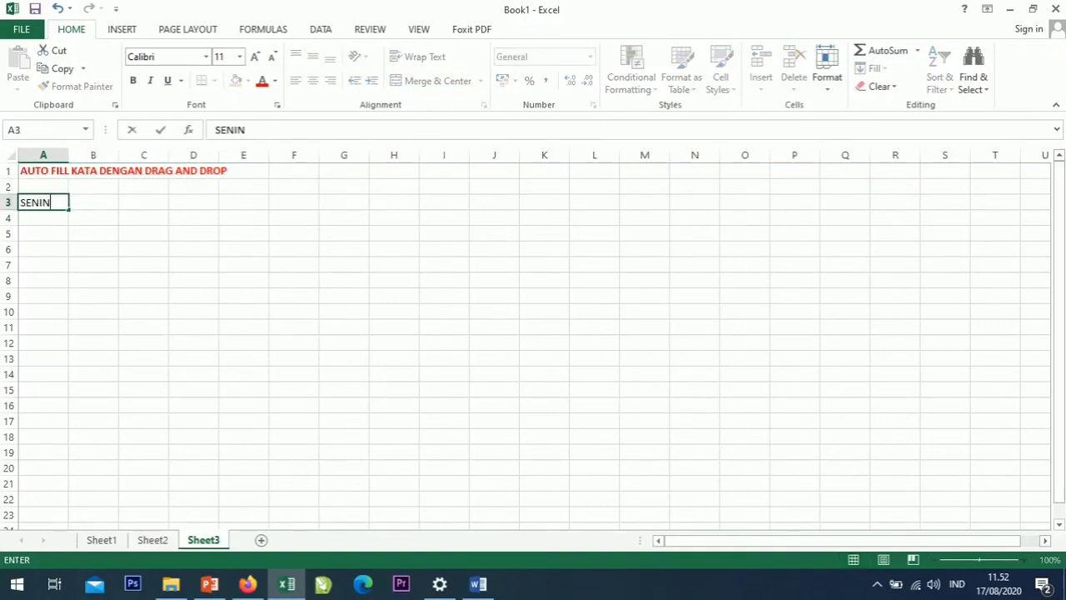
pyautogui.press('Return')
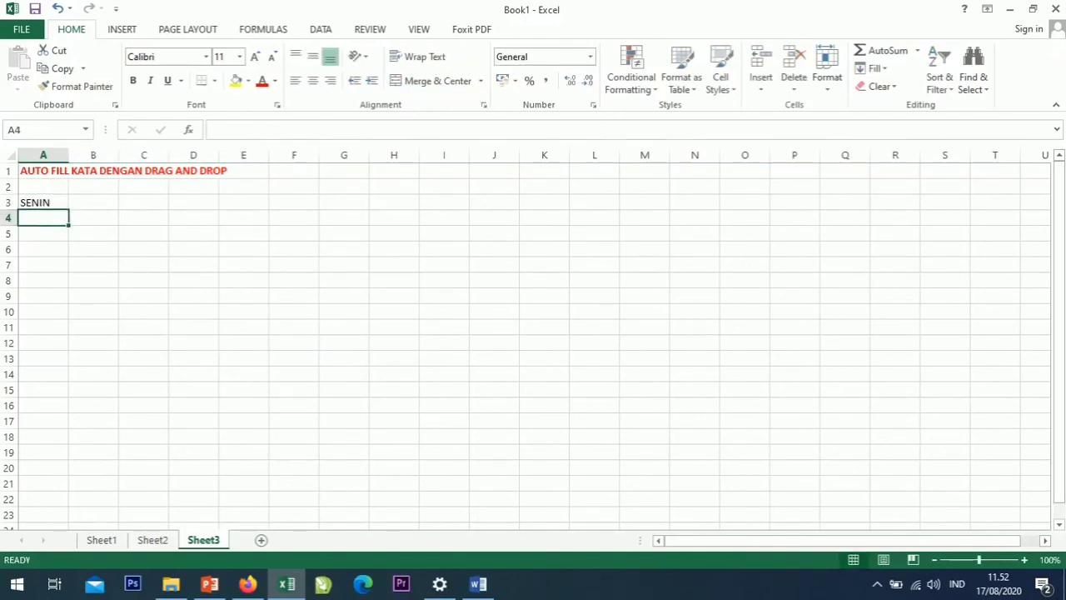
pyautogui.write('SELASA')
pyautogui.press('Return')
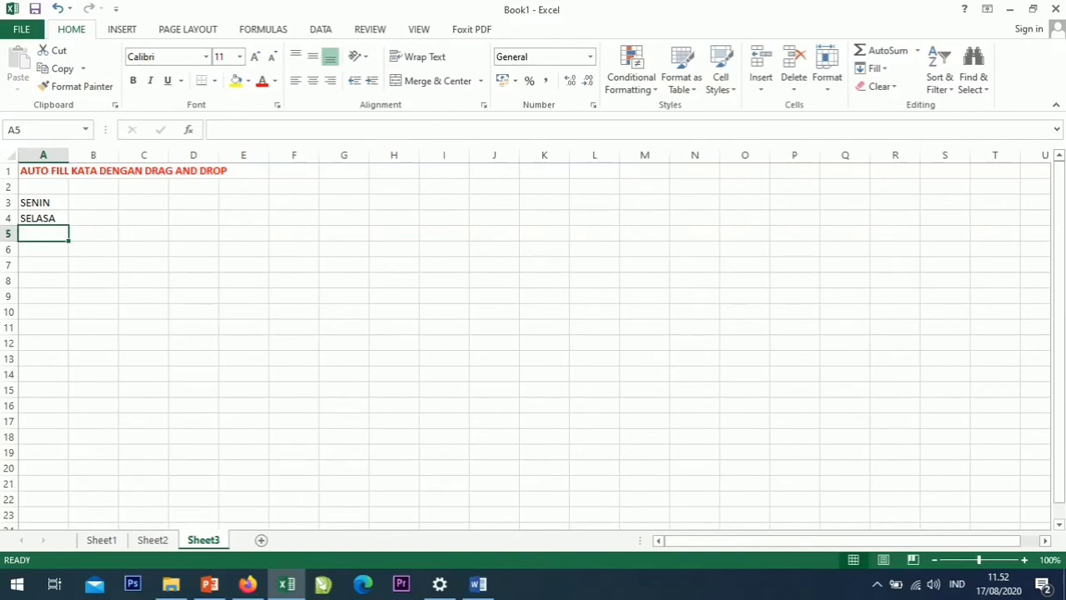
# - AutoFill the weekday names from A3 along row 3 through N3
pyautogui.click(43, 202)
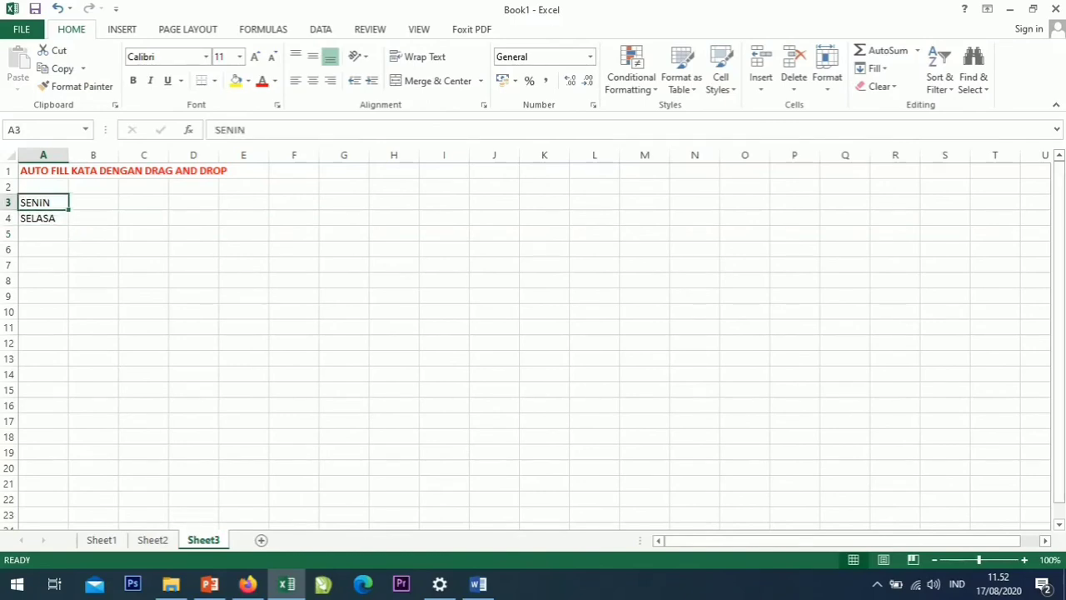
pyautogui.moveTo(69, 210); pyautogui.dragTo(481, 209)
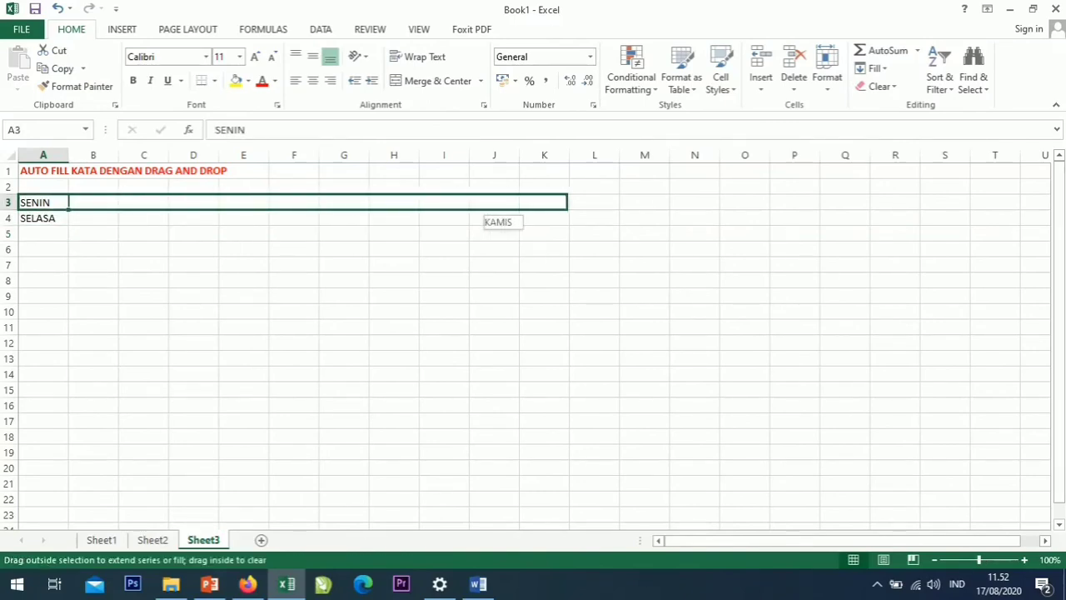
pyautogui.moveTo(545, 210); pyautogui.dragTo(716, 209)
# - AutoFill the weekday names from A3 down column A through row 40
pyautogui.click(43, 203)
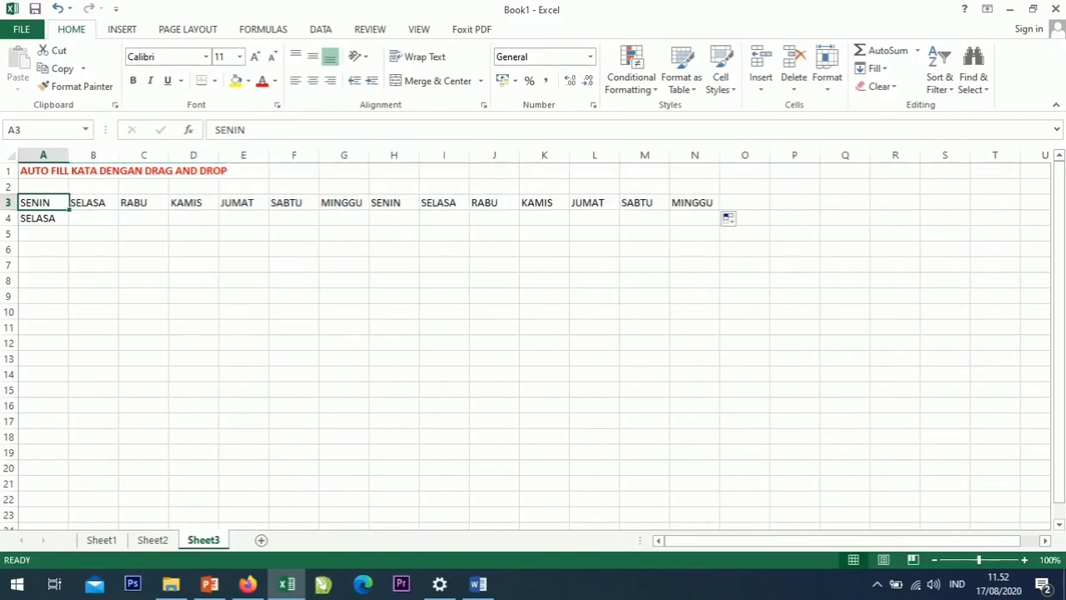
pyautogui.moveTo(69, 210); pyautogui.dragTo(50, 524)
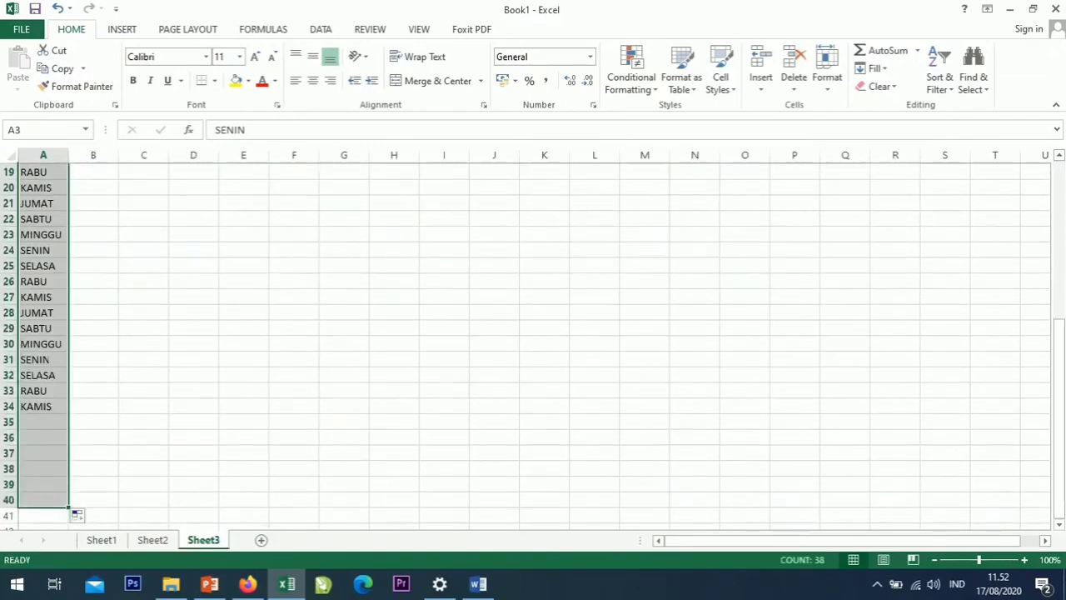
pyautogui.scroll(5, 533, 341)
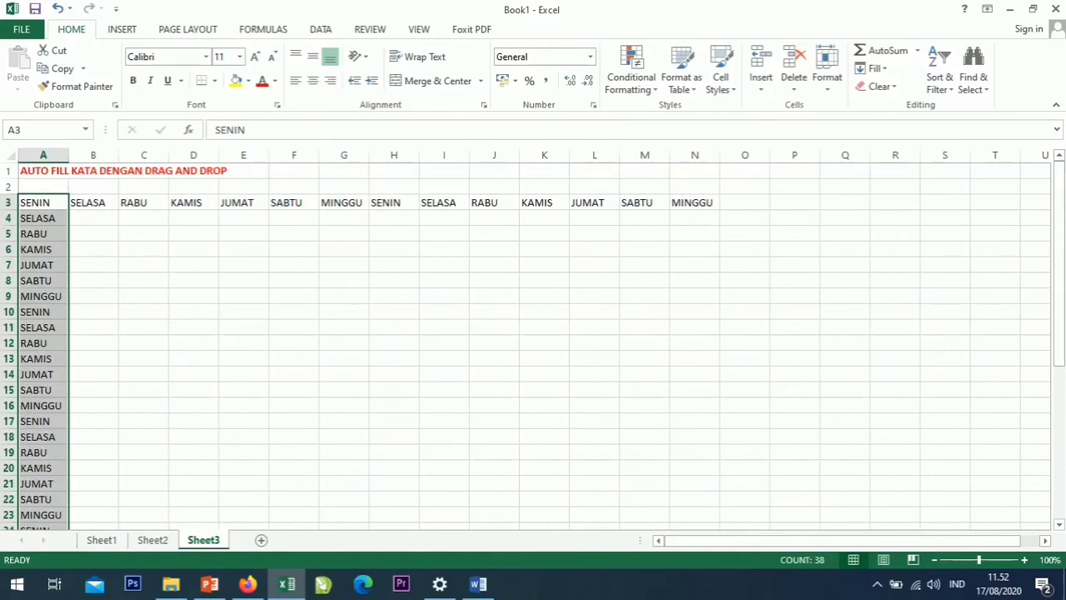
# - Examine the order of the weekday names along row 3, from column B to column N
pyautogui.click(93, 202)
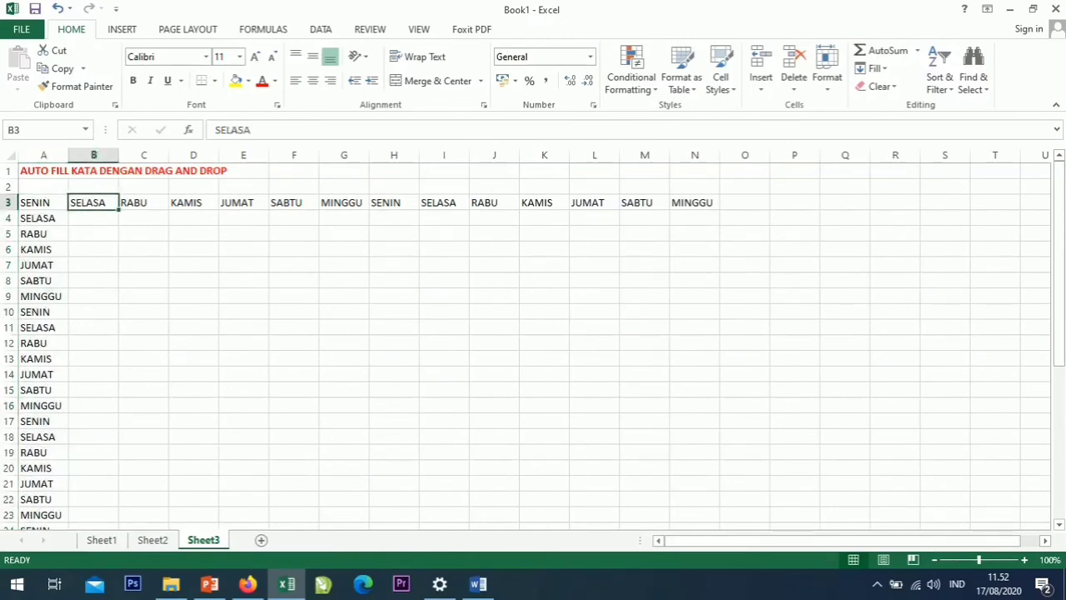
pyautogui.click(144, 203)
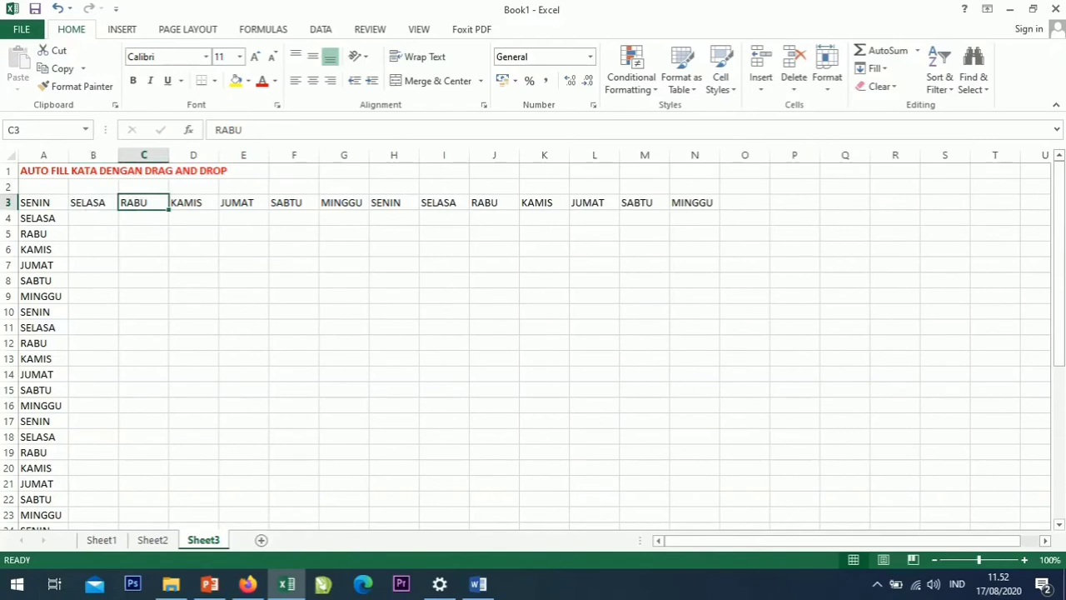
pyautogui.click(343, 203)
pyautogui.click(694, 202)
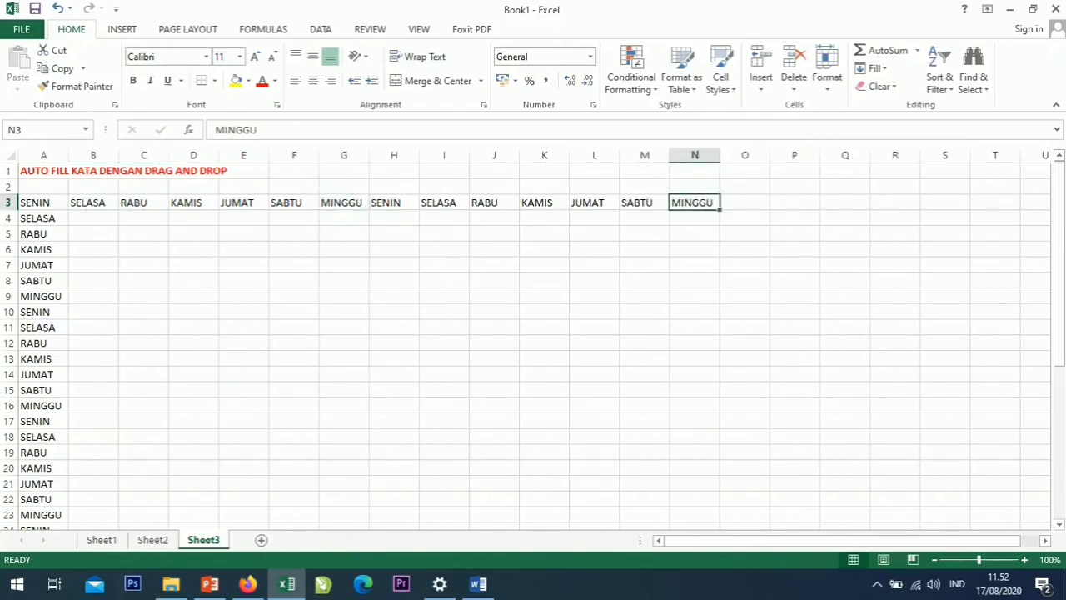
pyautogui.click(143, 249)
pyautogui.click(143, 234)
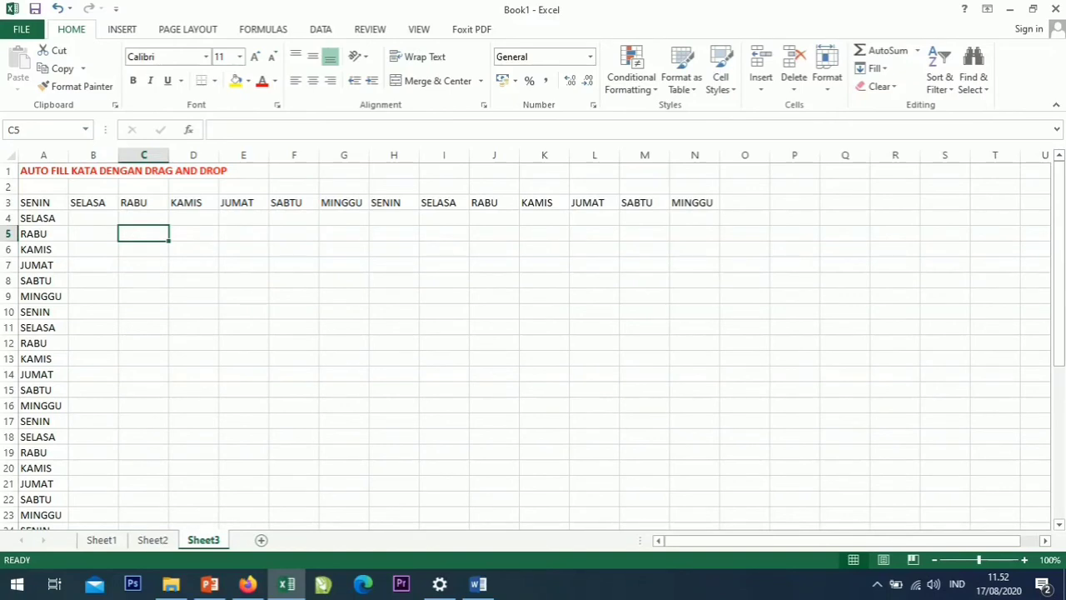
# - Enter JANUARI in C5 and AutoFill the month names along row 5 through O5
pyautogui.write('JANUARI')
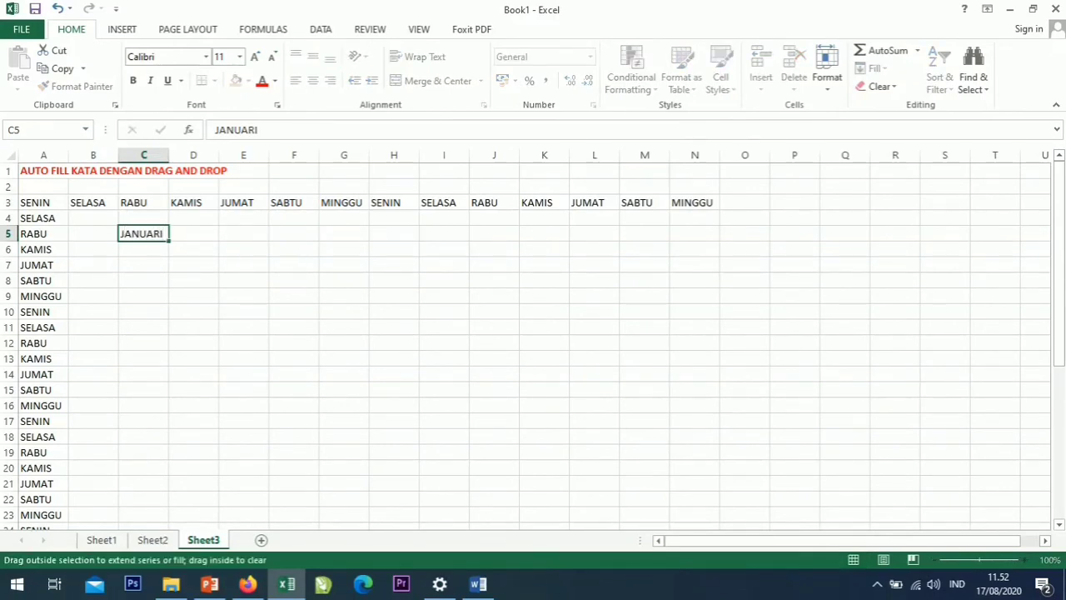
pyautogui.moveTo(169, 241); pyautogui.dragTo(768, 241)
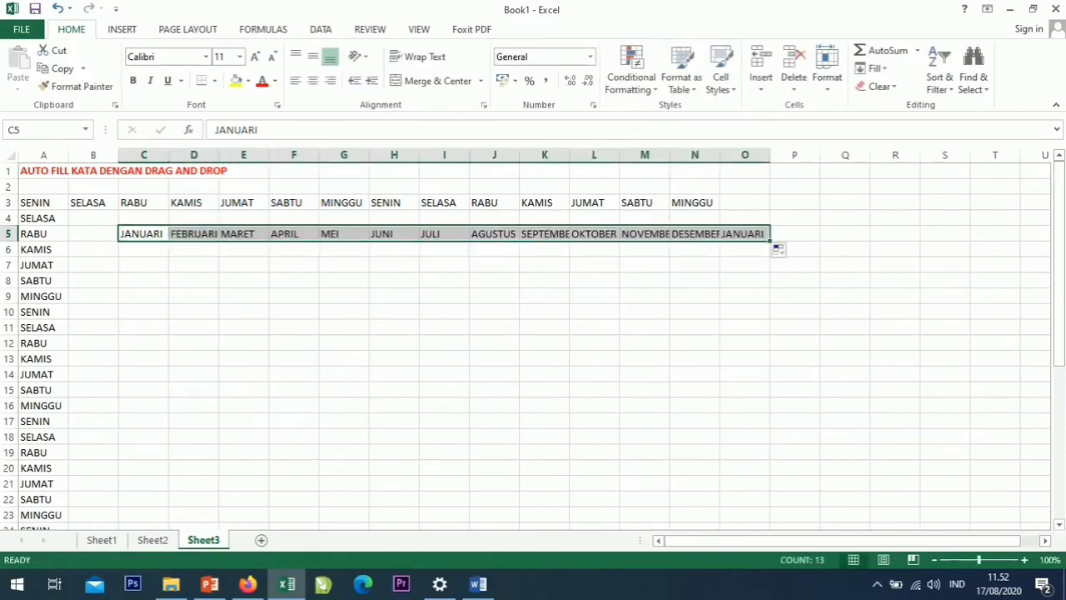
pyautogui.click(143, 234)
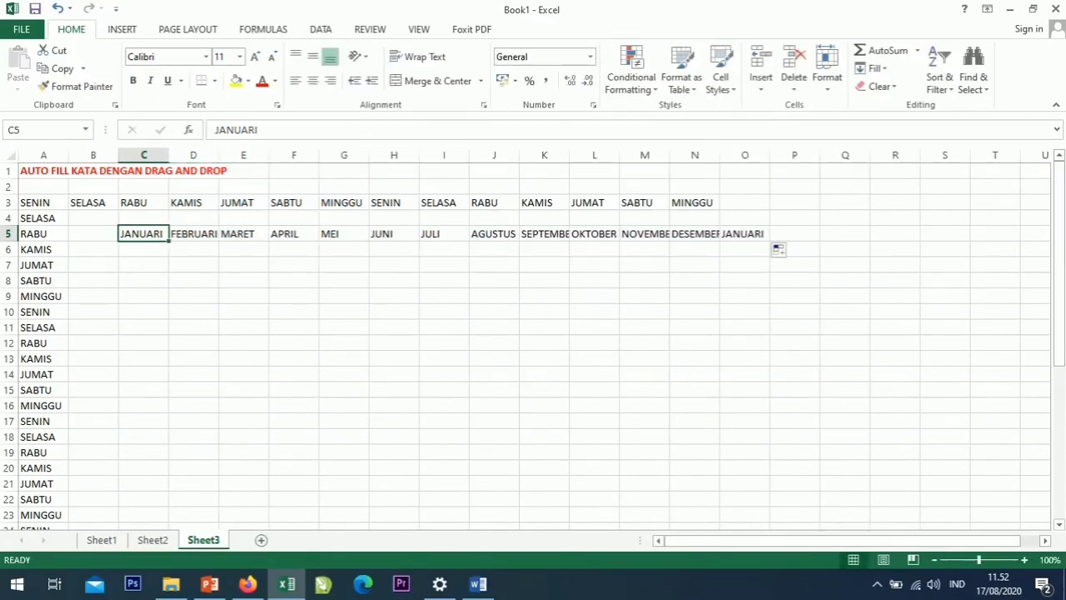
pyautogui.click(695, 234)
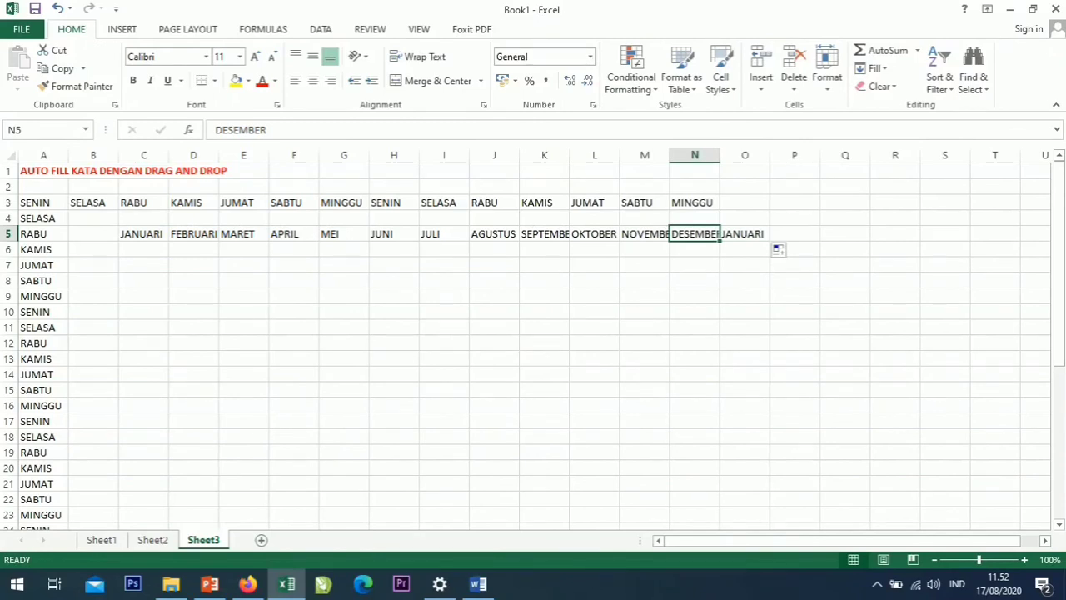
# - AutoFill the month names from C5 down column C through row 40
pyautogui.click(143, 234)
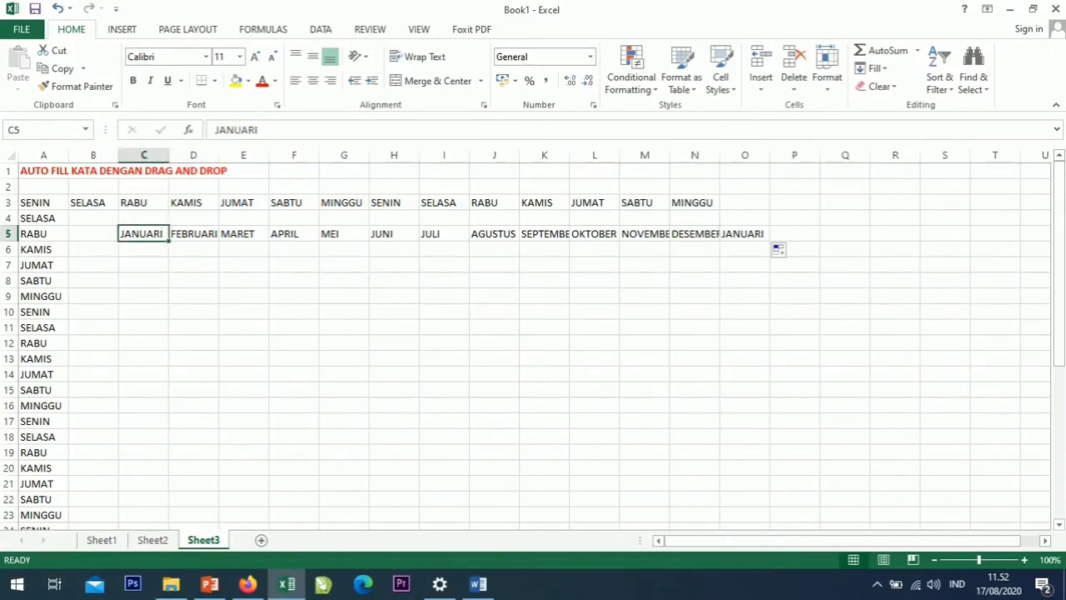
pyautogui.moveTo(169, 241); pyautogui.dragTo(171, 510)
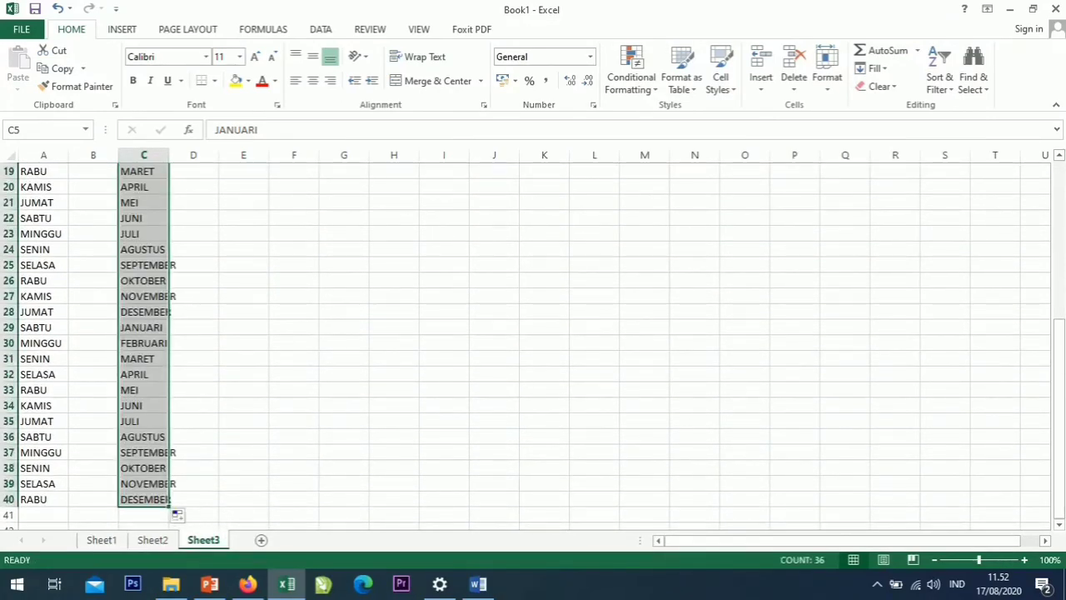
pyautogui.moveTo(1058, 327); pyautogui.dragTo(1059, 179)
# - Enter the abbreviated month JAN in E8 and AutoFill it along row 8 through J8
pyautogui.click(244, 281)
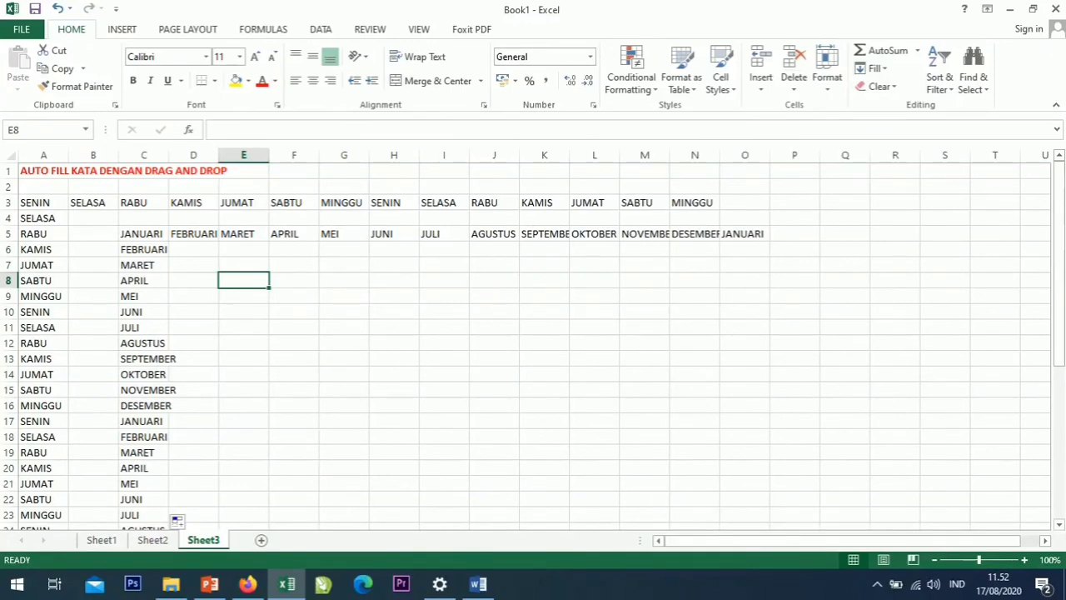
pyautogui.write('JAN')
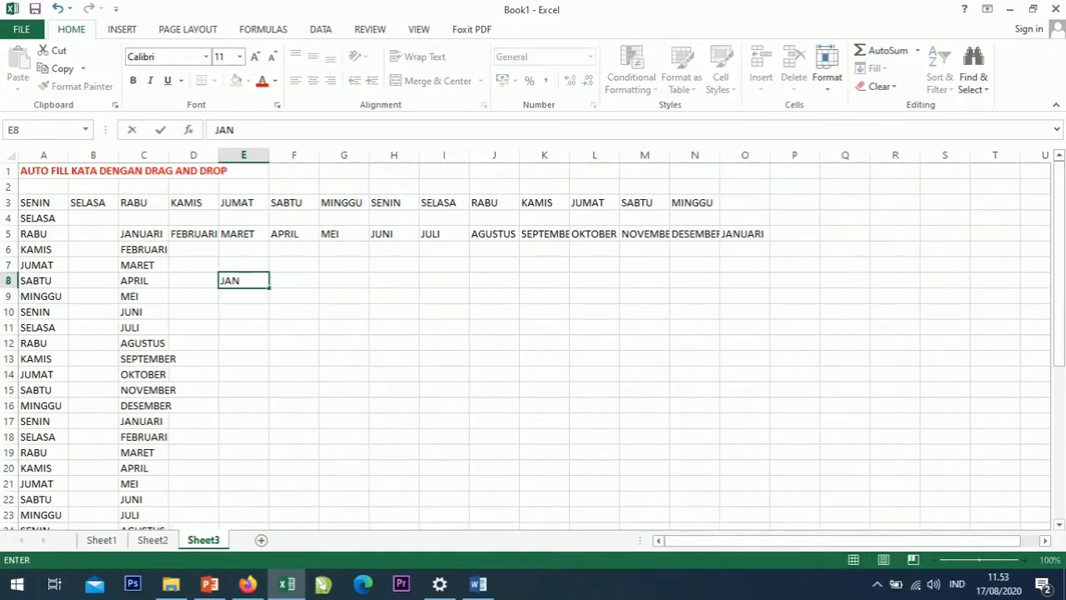
pyautogui.moveTo(269, 289); pyautogui.dragTo(504, 288)
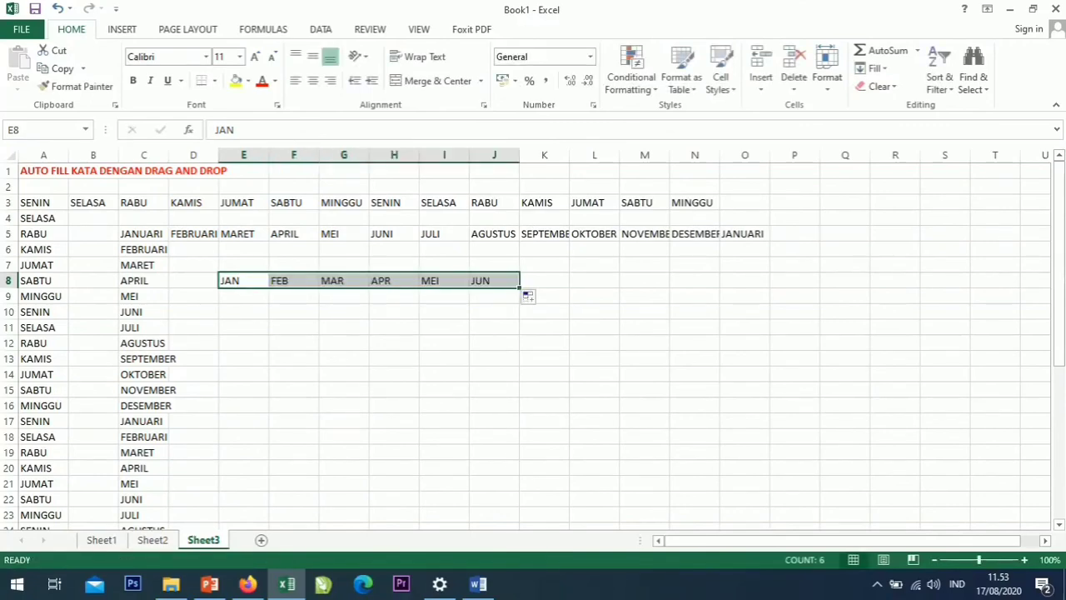
# - AutoFill the abbreviated months from E8 down column E through row 28
pyautogui.click(243, 280)
pyautogui.moveTo(268, 288); pyautogui.dragTo(268, 483)
pyautogui.scroll(2, 275, 500)
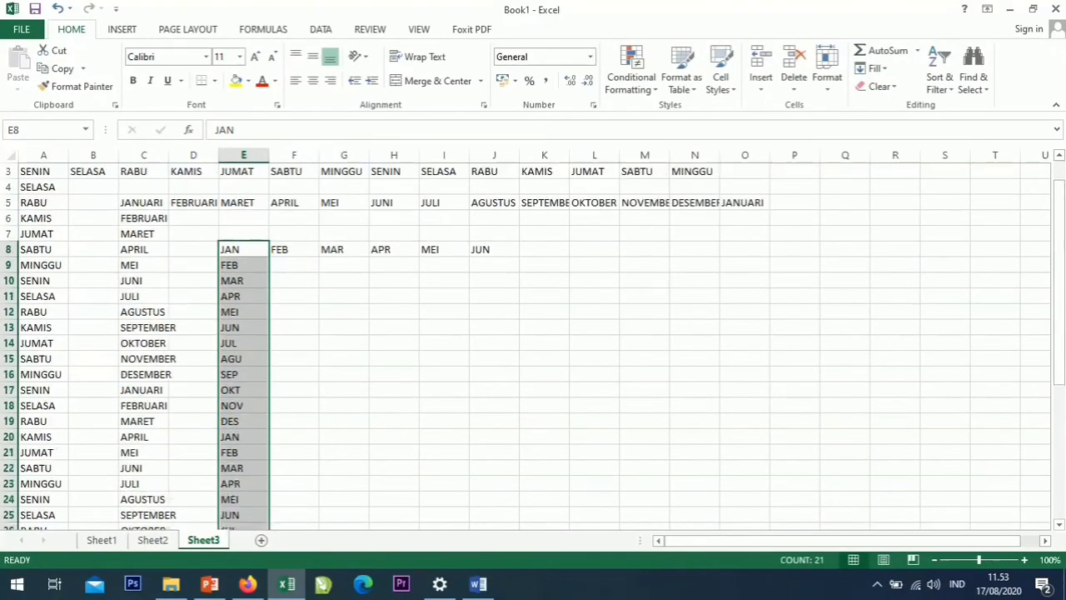
# - Enter the abbreviated month JAN in G10 and keep that cell selected
pyautogui.click(344, 264)
pyautogui.click(344, 281)
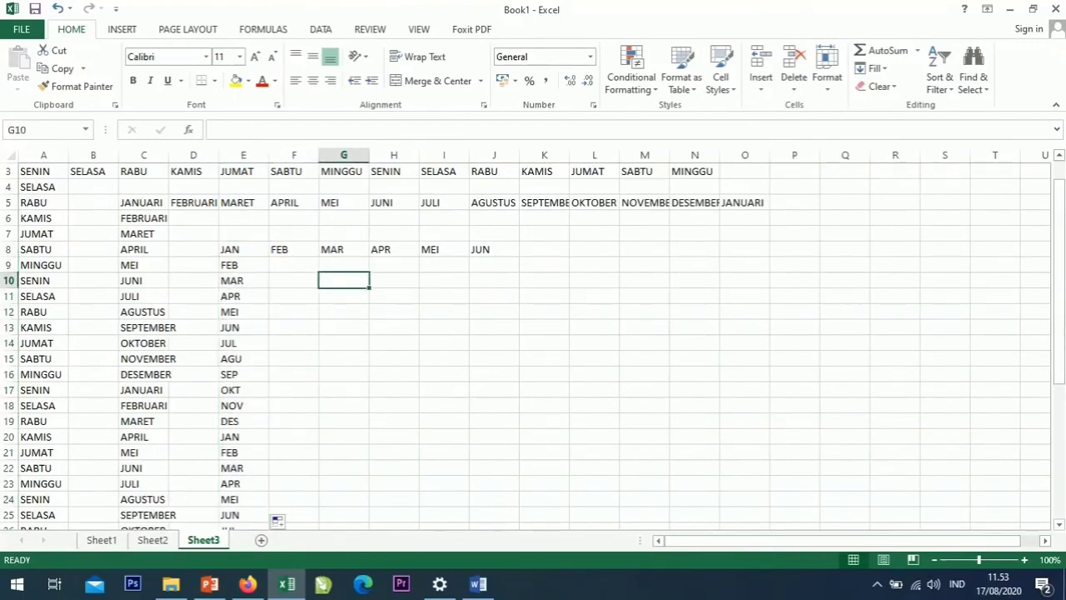
pyautogui.write('JAN')
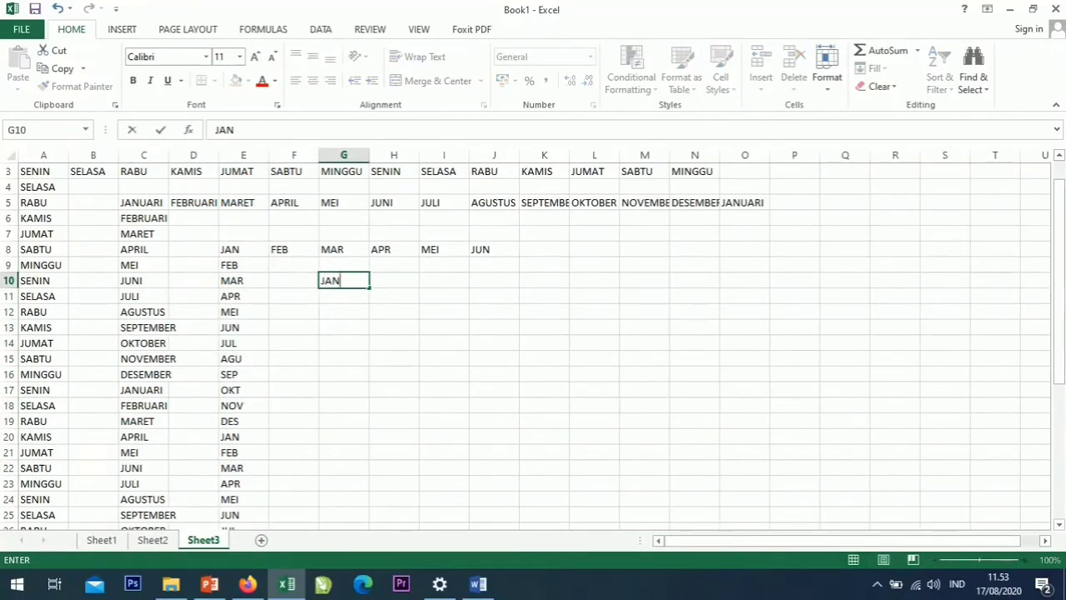
pyautogui.click(593, 312)
pyautogui.click(344, 265)
pyautogui.click(344, 281)
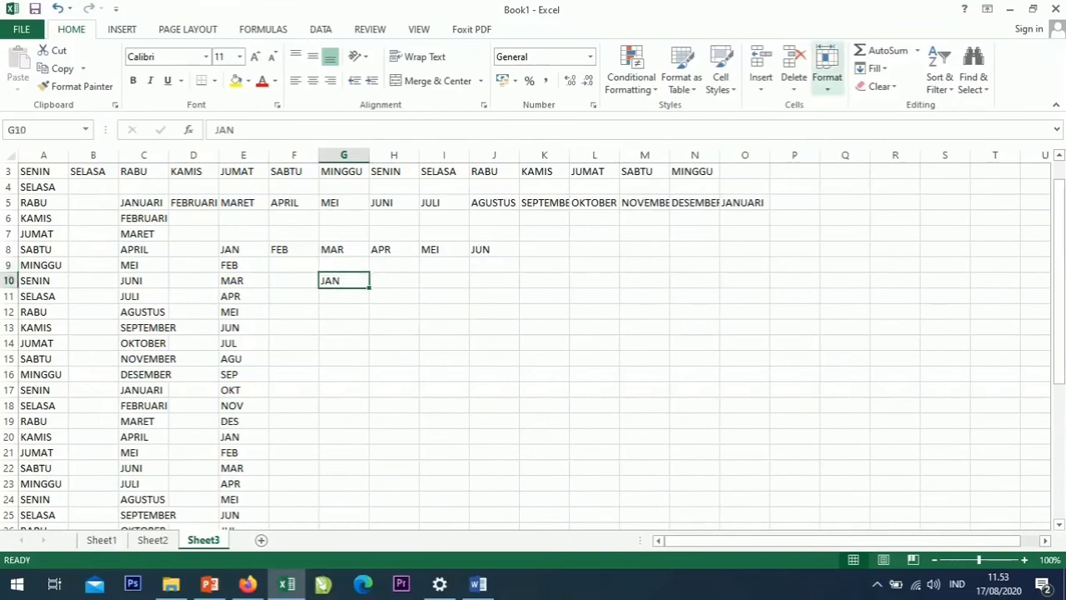
# - Try to fill a linear series in rows from G10 with step value JAN and stop value DES
pyautogui.click(873, 68)
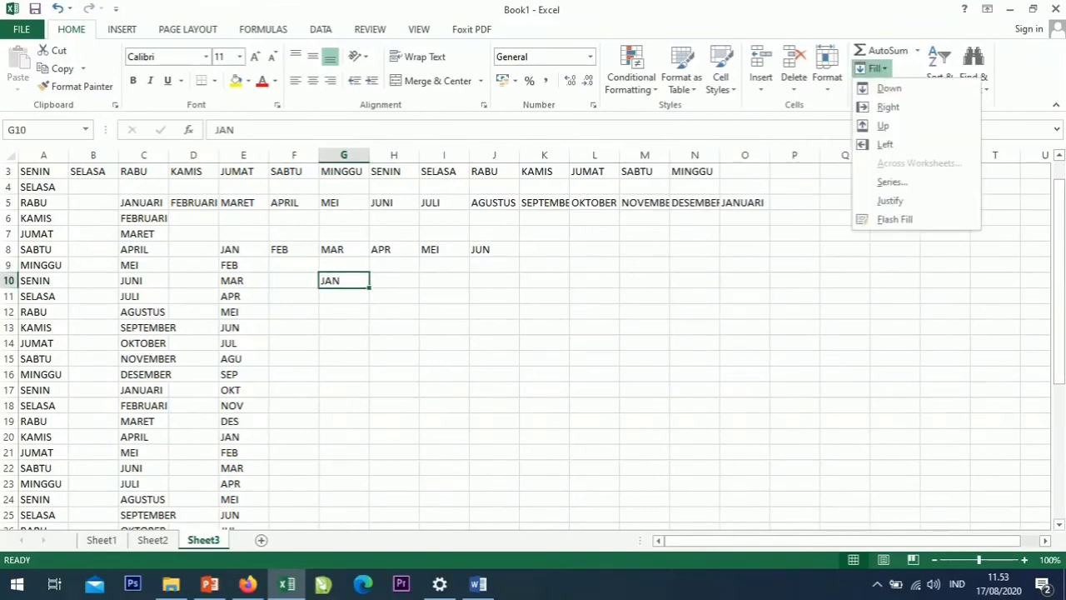
pyautogui.click(892, 181)
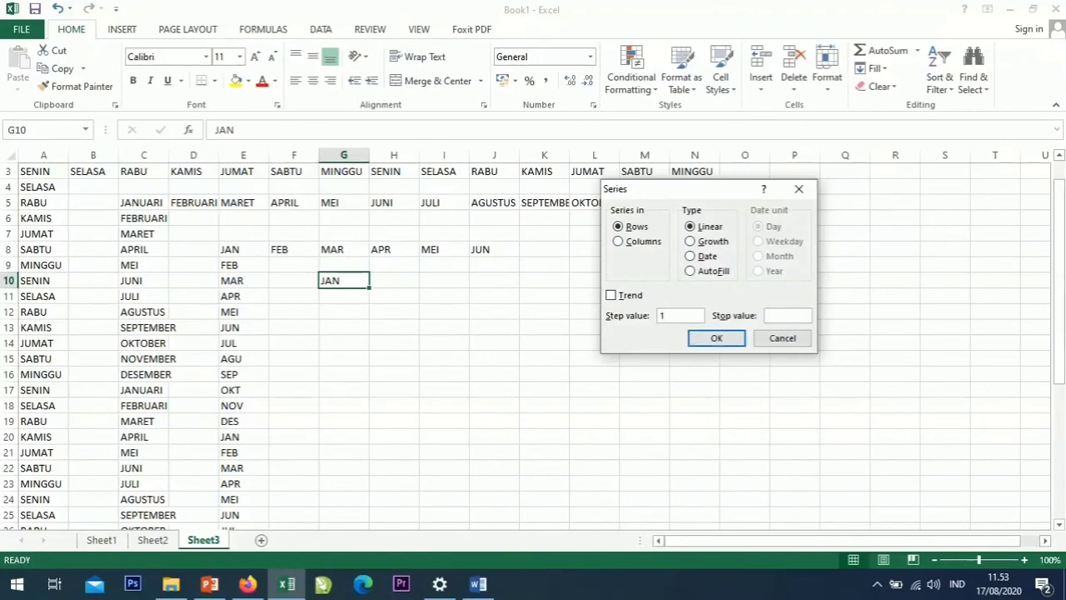
pyautogui.write('JA')
pyautogui.press('BackSpace')
pyautogui.press('BackSpace')
pyautogui.press('BackSpace')
pyautogui.write('JAN')
pyautogui.write('DES')
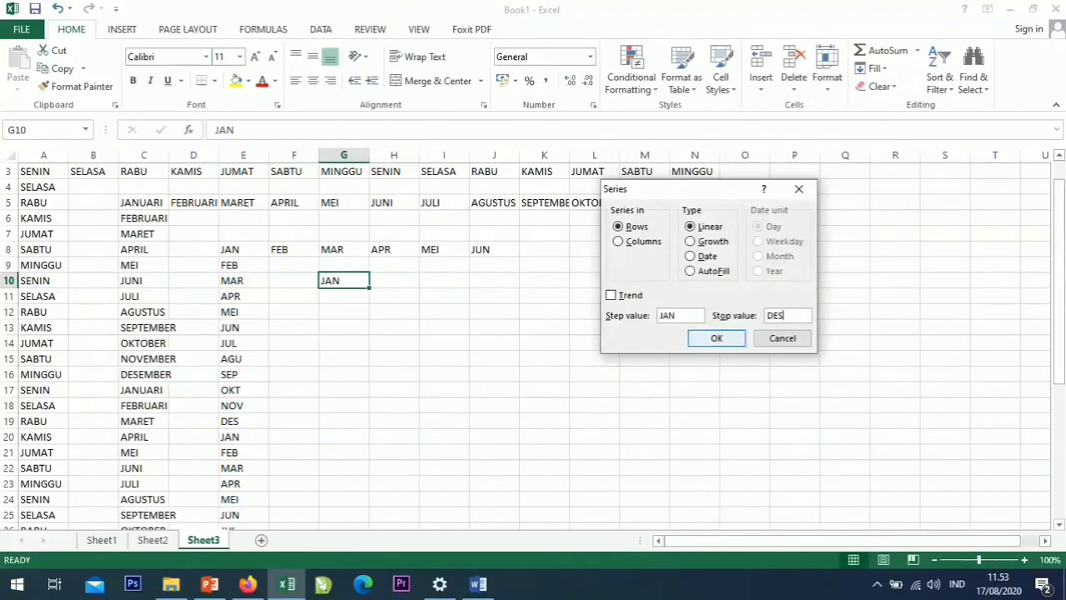
pyautogui.click(716, 337)
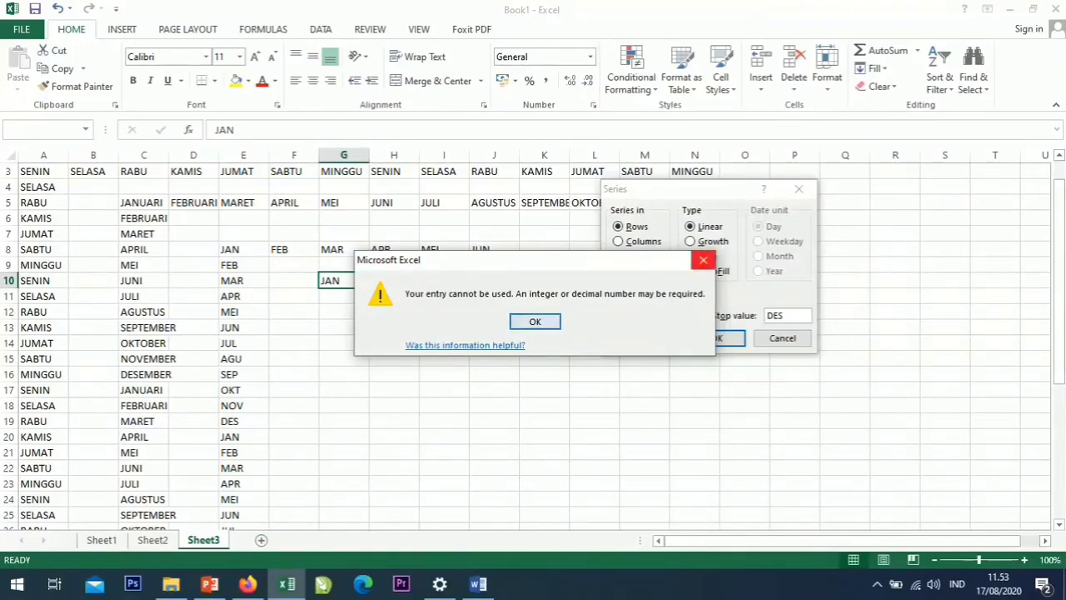
pyautogui.click(704, 260)
pyautogui.click(799, 190)
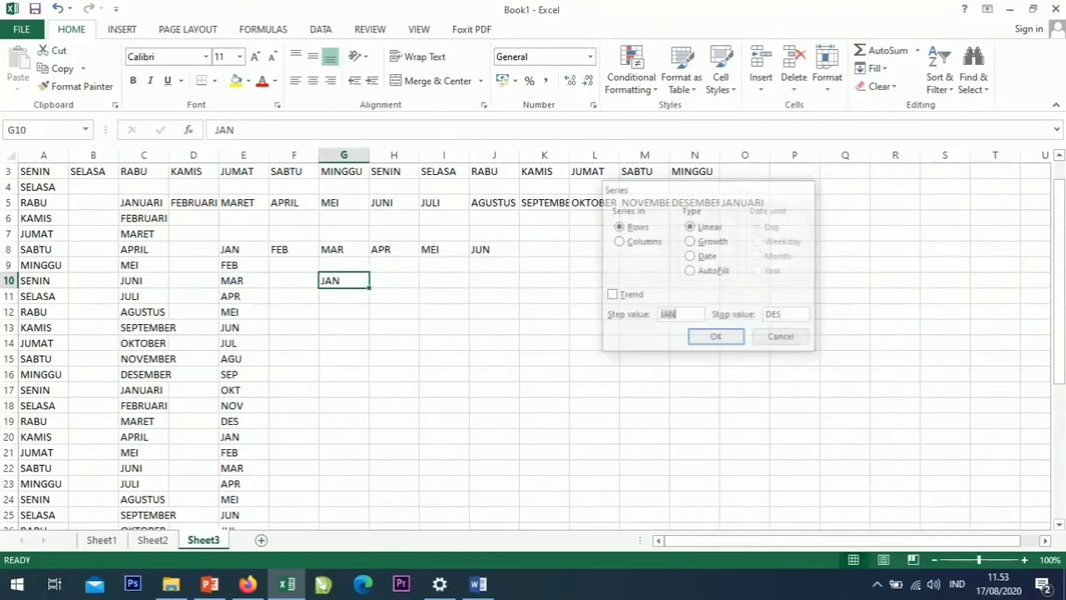
# - AutoFill the abbreviated months from G10 along row 10 through N10 and down column G through row 32
pyautogui.moveTo(370, 288); pyautogui.dragTo(718, 291)
pyautogui.click(343, 281)
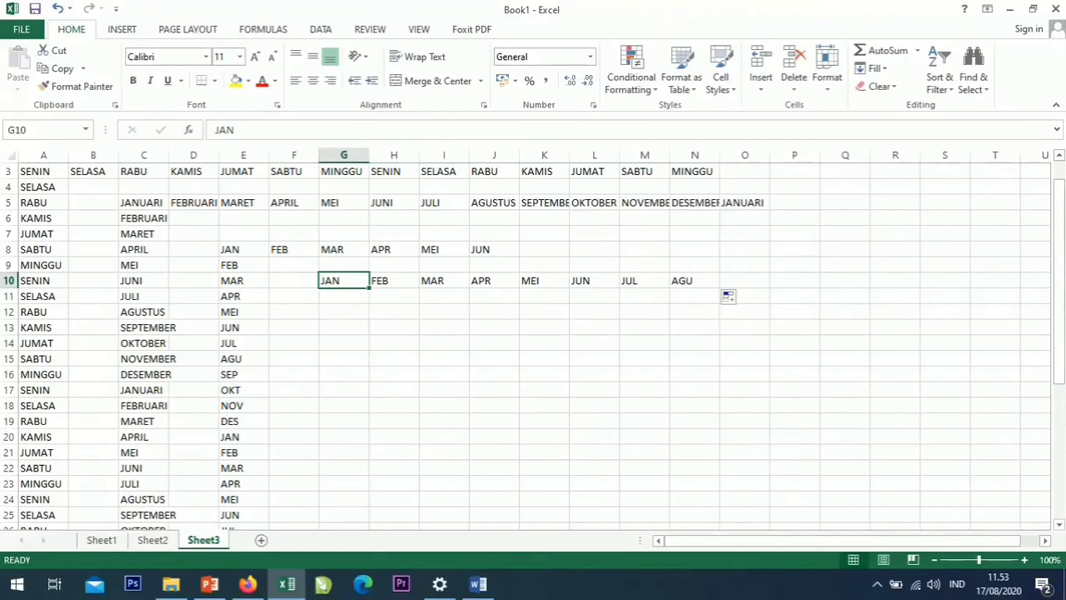
pyautogui.moveTo(370, 288); pyautogui.dragTo(370, 476)
pyautogui.scroll(4, 527, 345)
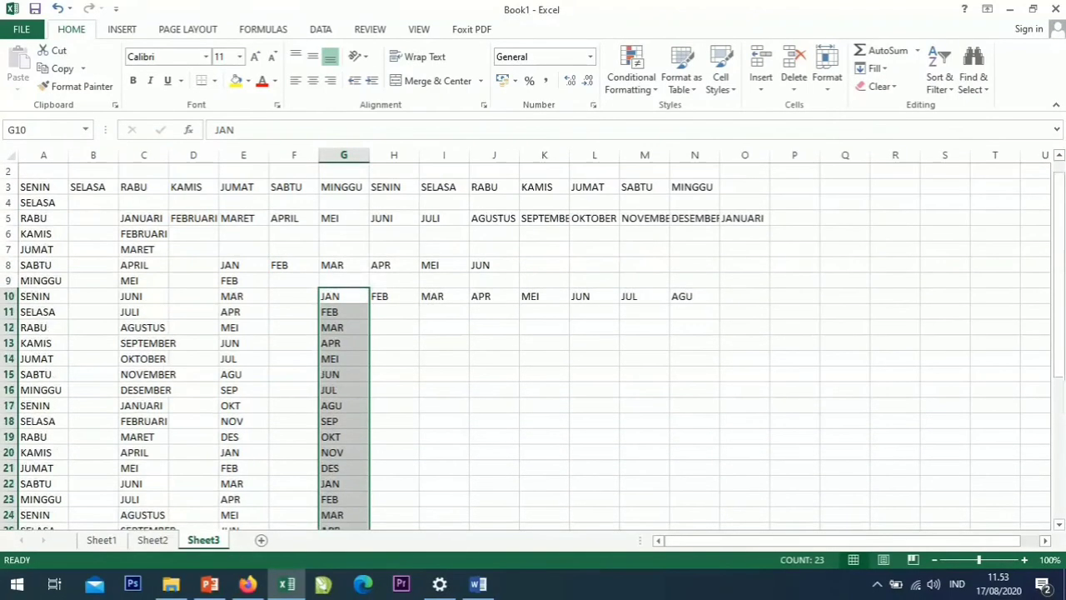
# - Review the weekday and month sequences on Sheet3 against the number sequences on Sheet2 and Sheet1, ending back on Sheet3
pyautogui.click(43, 188)
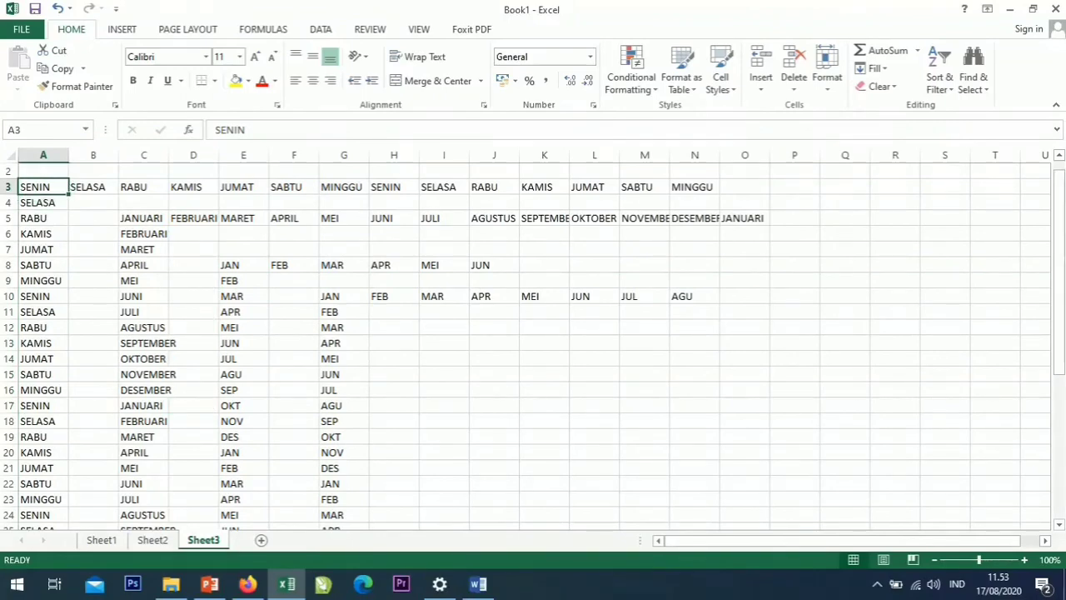
pyautogui.click(243, 265)
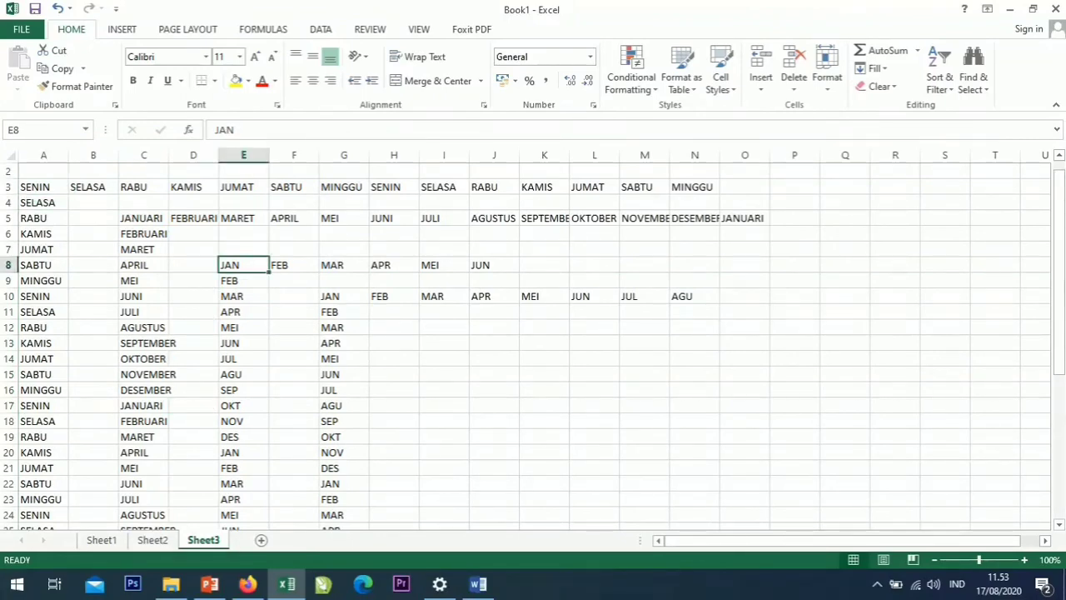
pyautogui.click(293, 265)
pyautogui.click(344, 312)
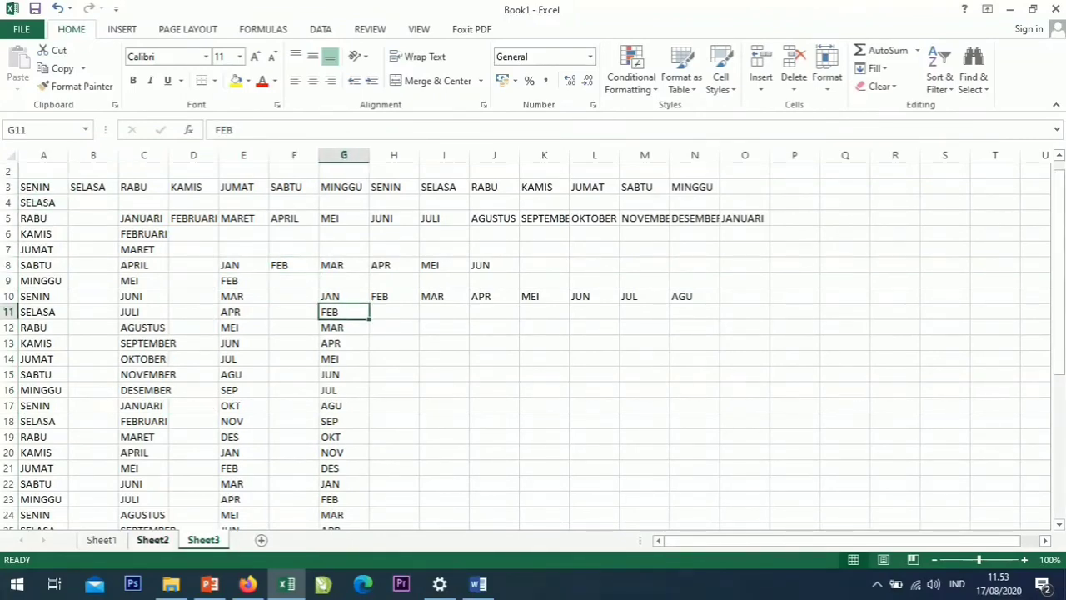
pyautogui.click(153, 540)
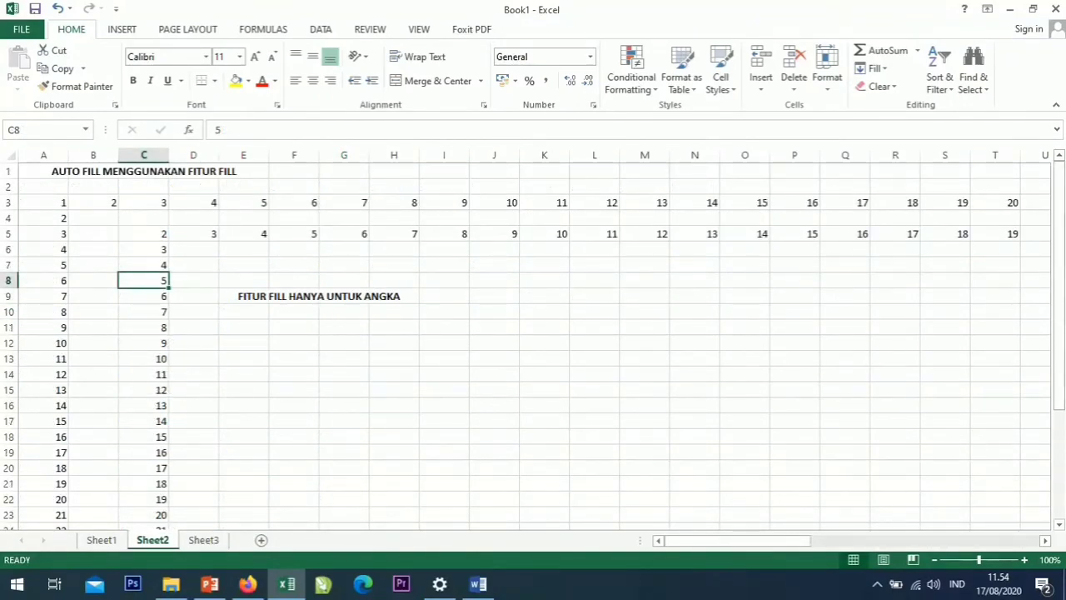
pyautogui.click(43, 203)
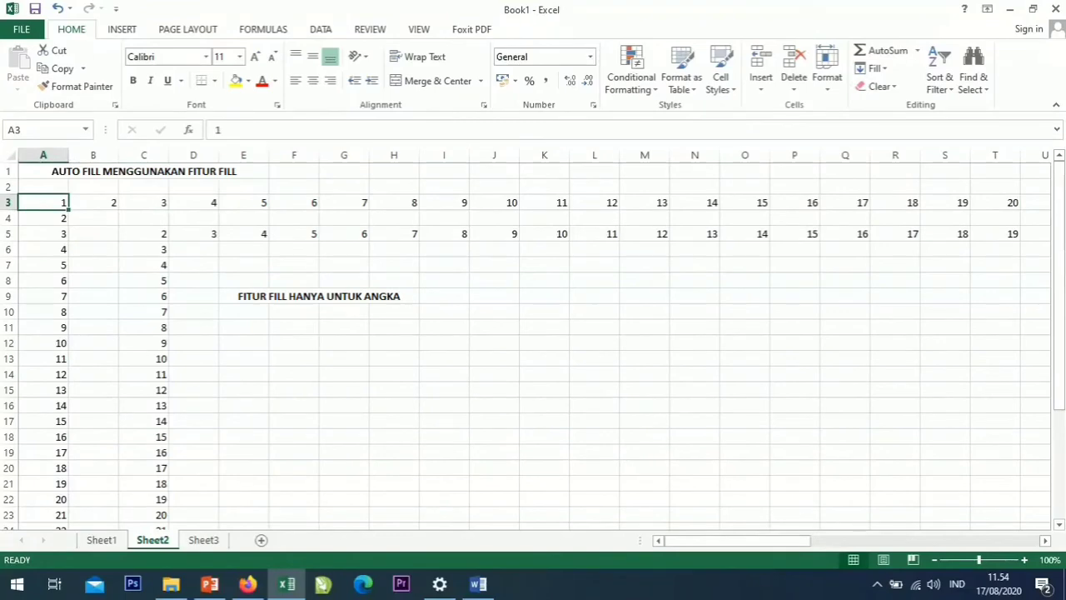
pyautogui.click(144, 172)
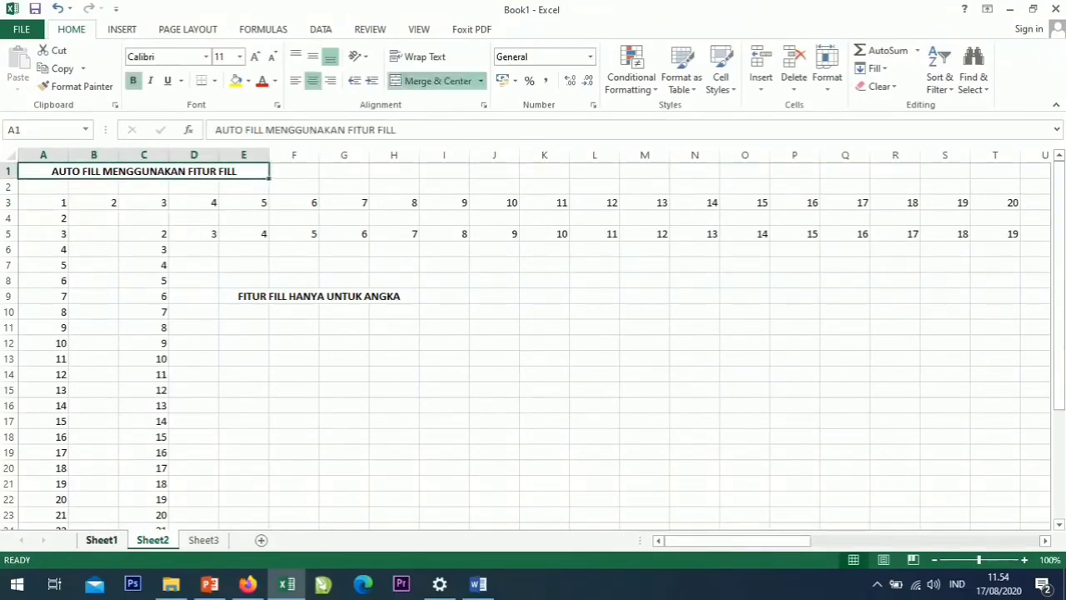
pyautogui.click(101, 540)
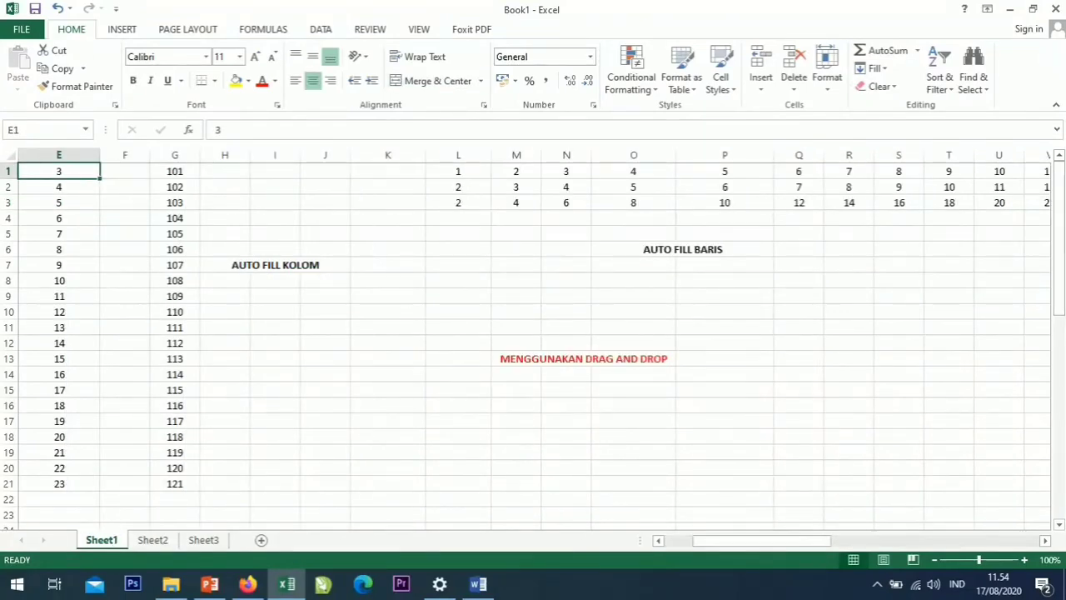
pyautogui.click(203, 540)
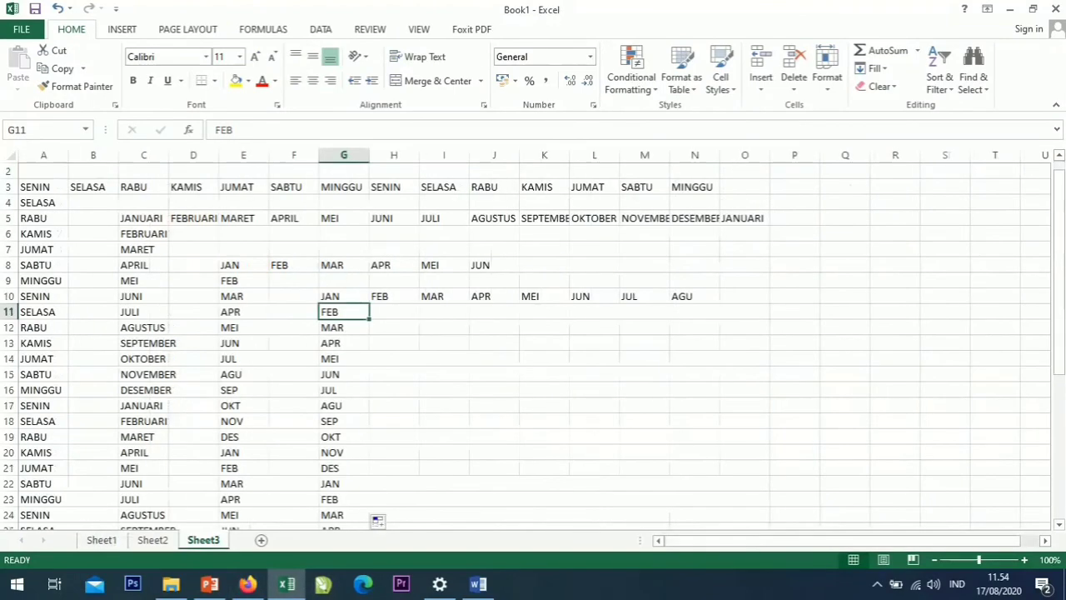
pyautogui.click(43, 172)
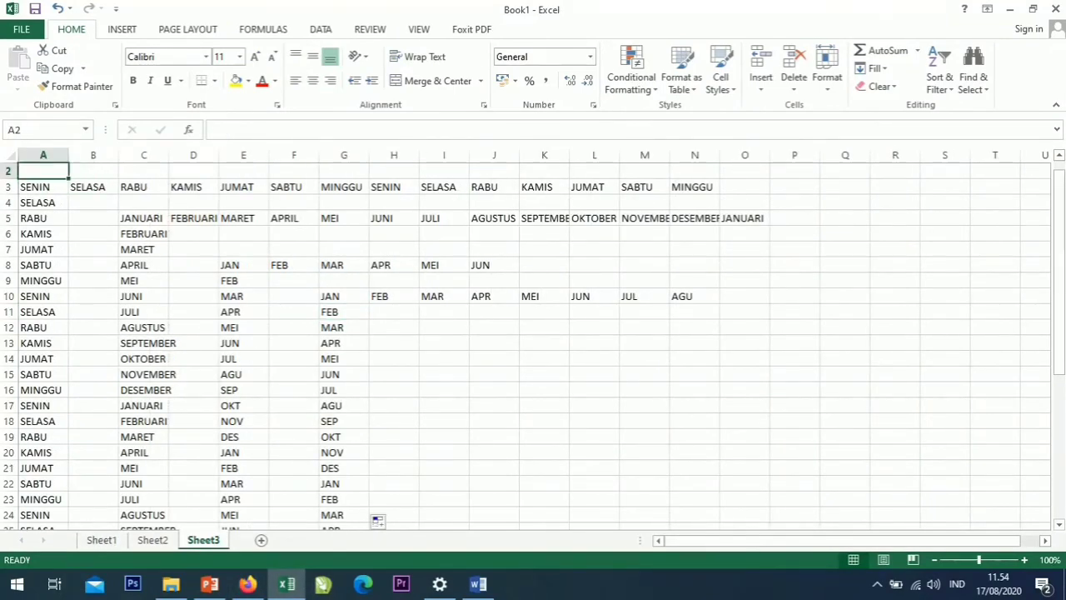